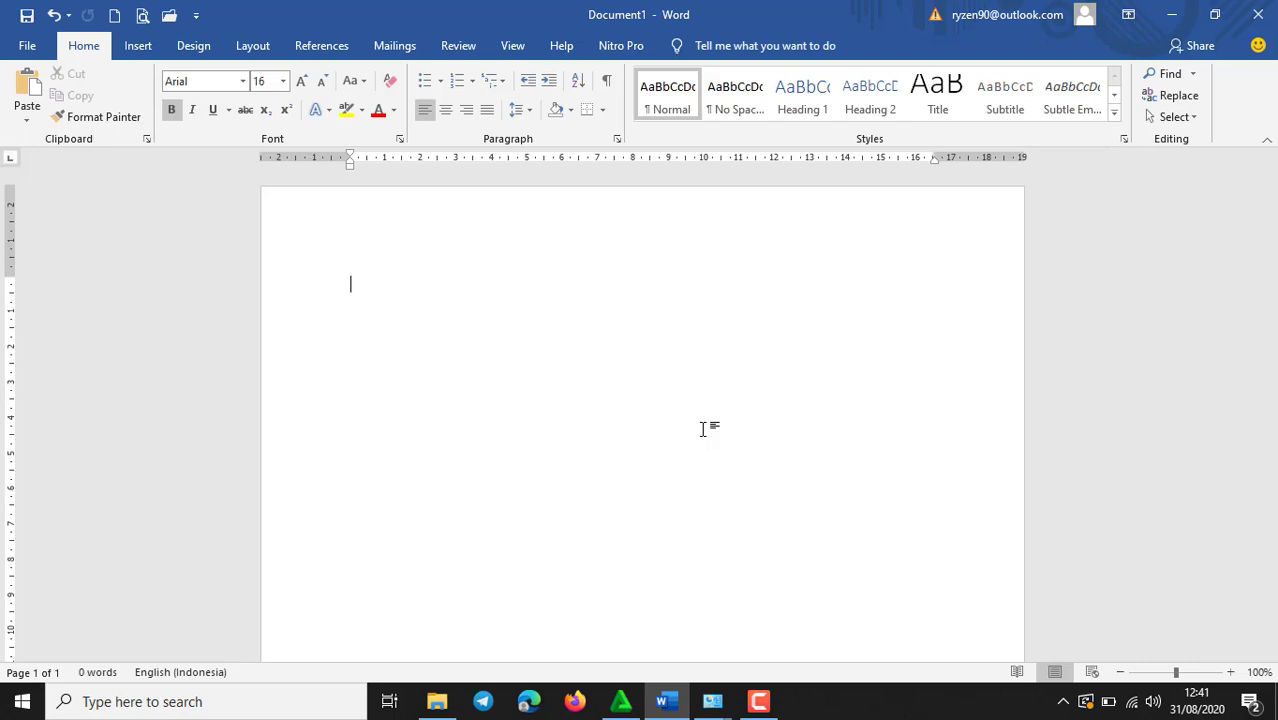
Enter the centred title "Menggunakan Microsoft Word" and start a left-aligned line directly below it.
{"action": "type", "text": "Menggunak"}
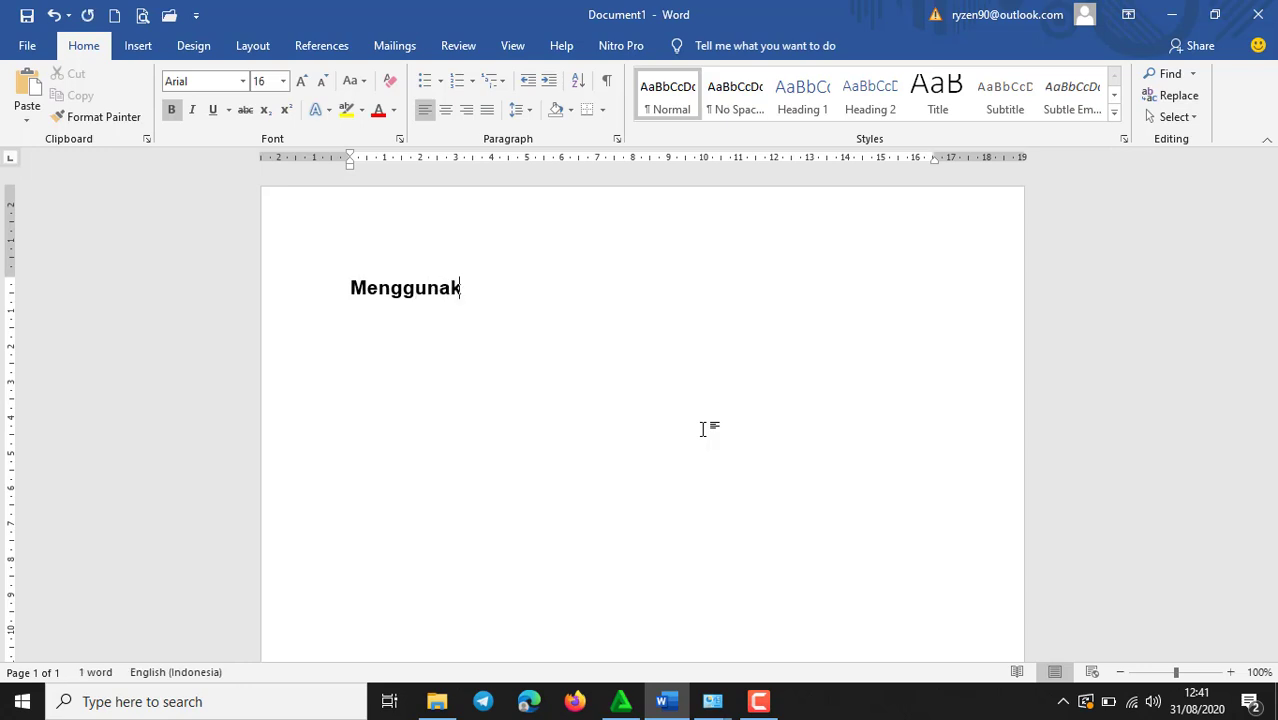
{"action": "type", "text": "an MIcr"}
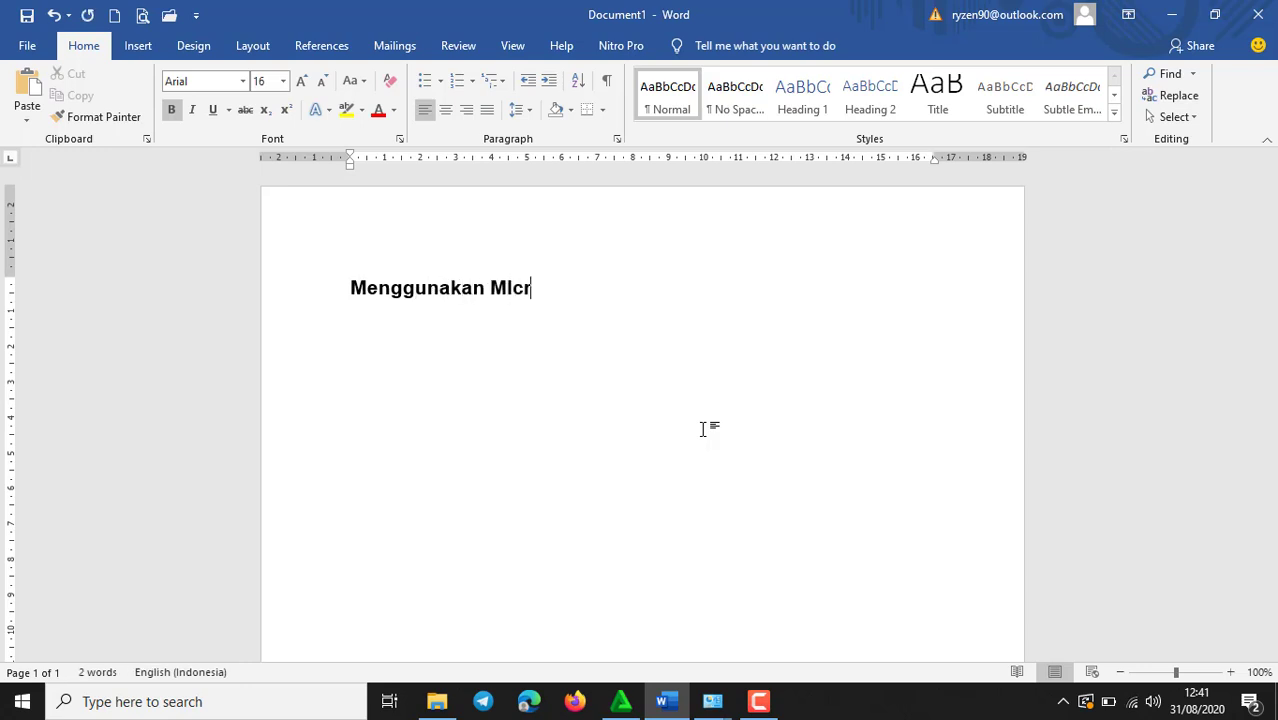
{"action": "type", "text": "osoft Word"}
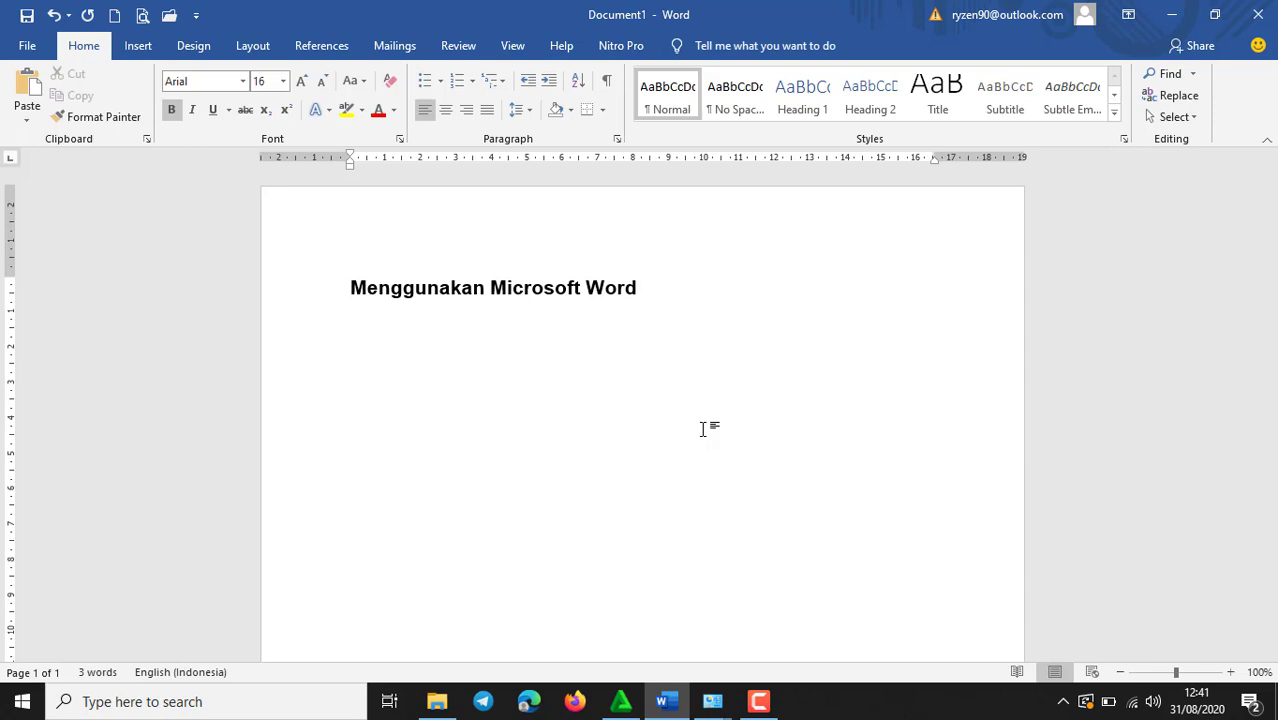
{"action": "key", "text": "ctrl+e"}
{"action": "key", "text": "Return"}
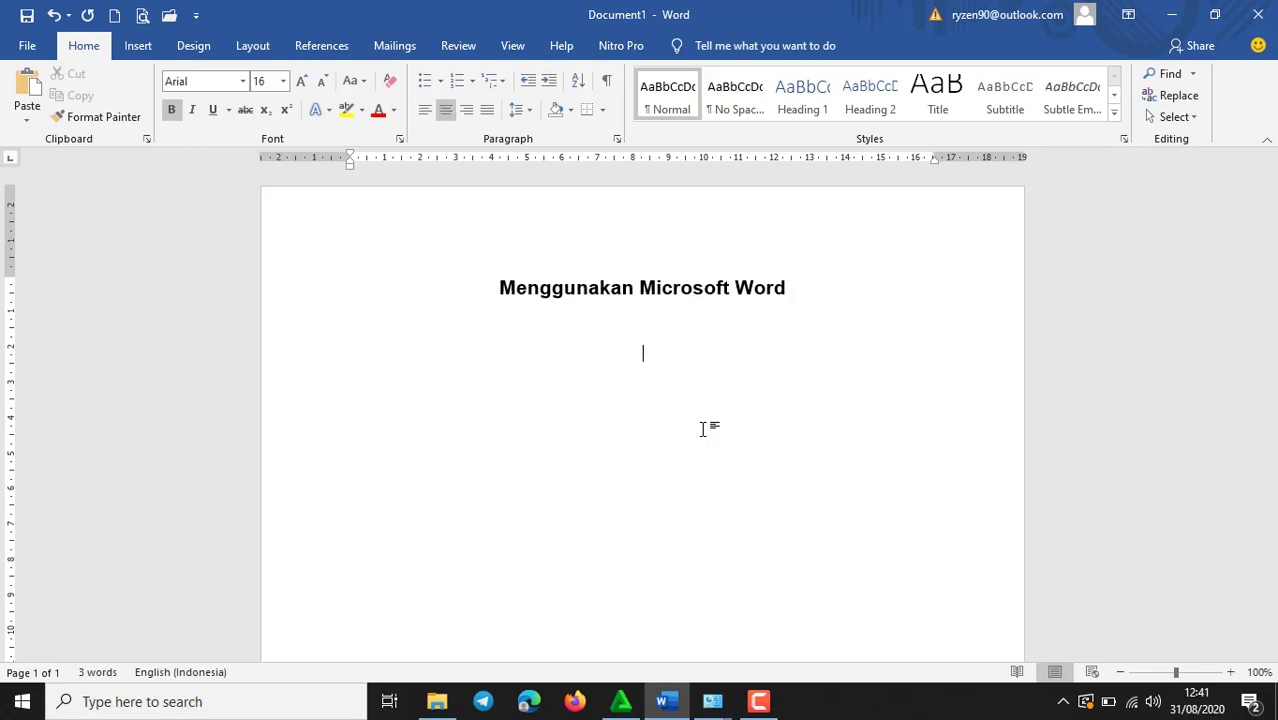
{"action": "key", "text": "BackSpace"}
{"action": "key", "text": "ctrl+l"}
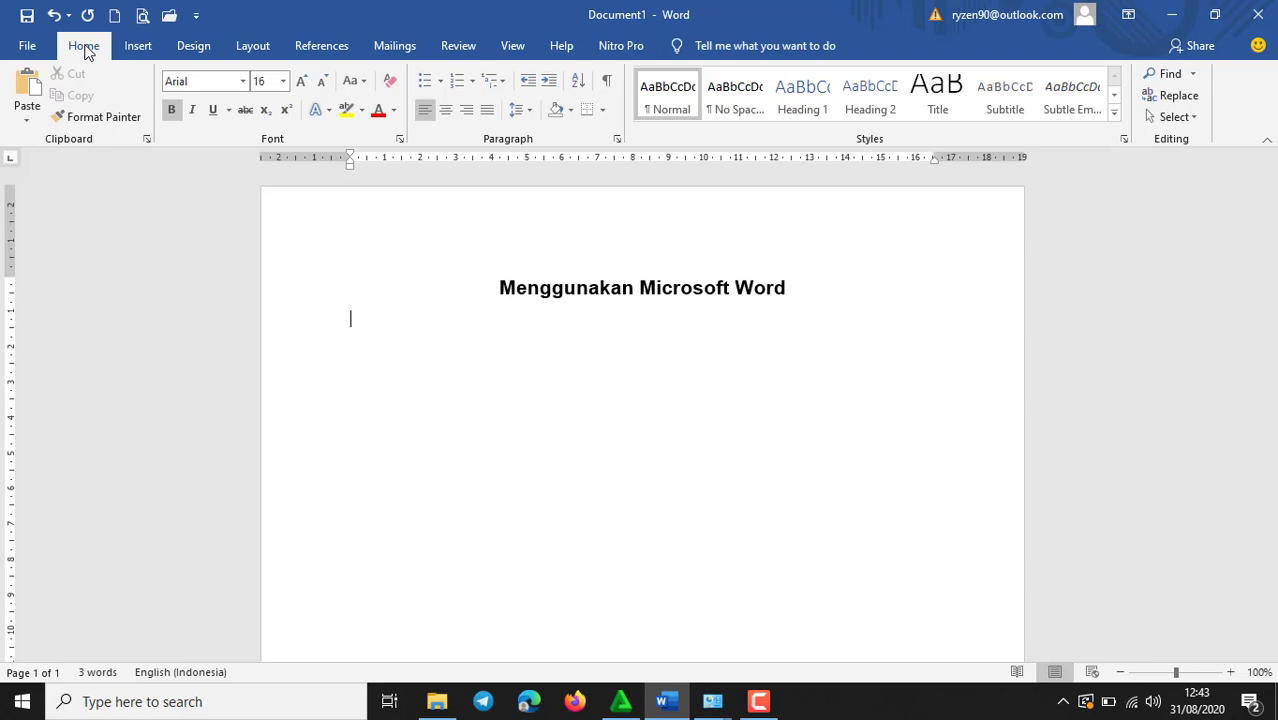
{"action": "left_click", "coordinate": [138, 46]}
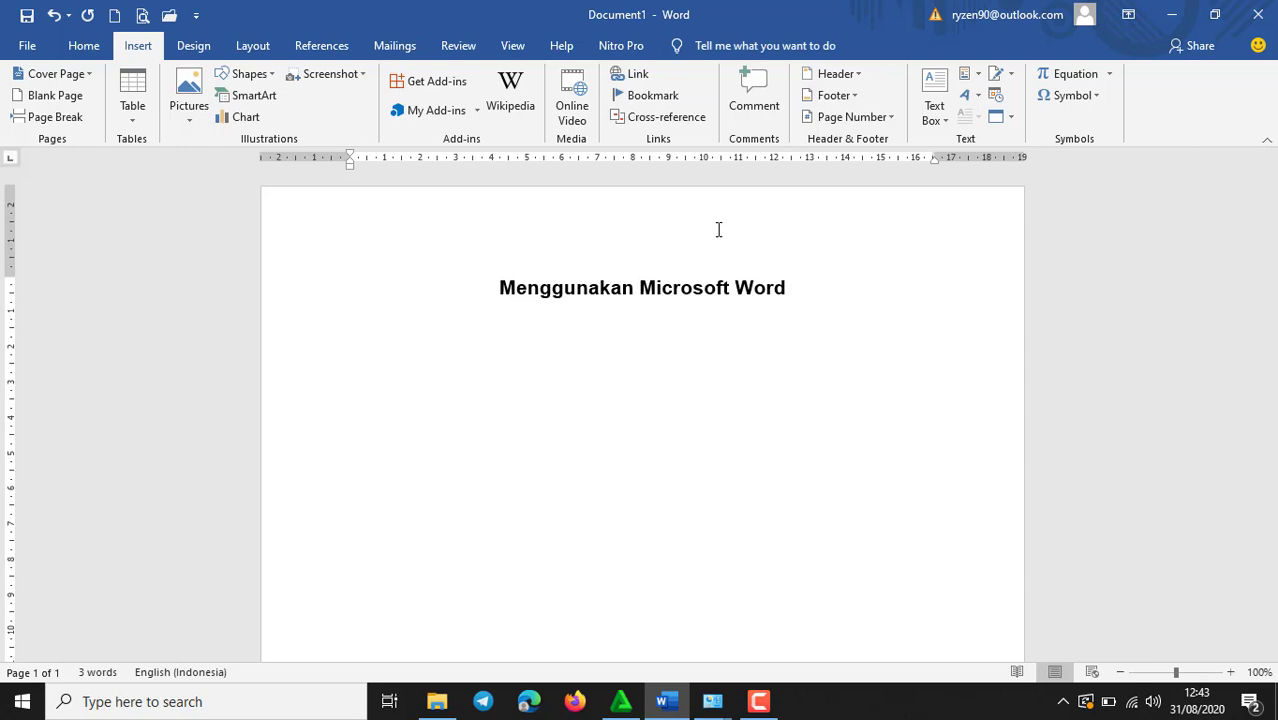
{"action": "left_click", "coordinate": [192, 46]}
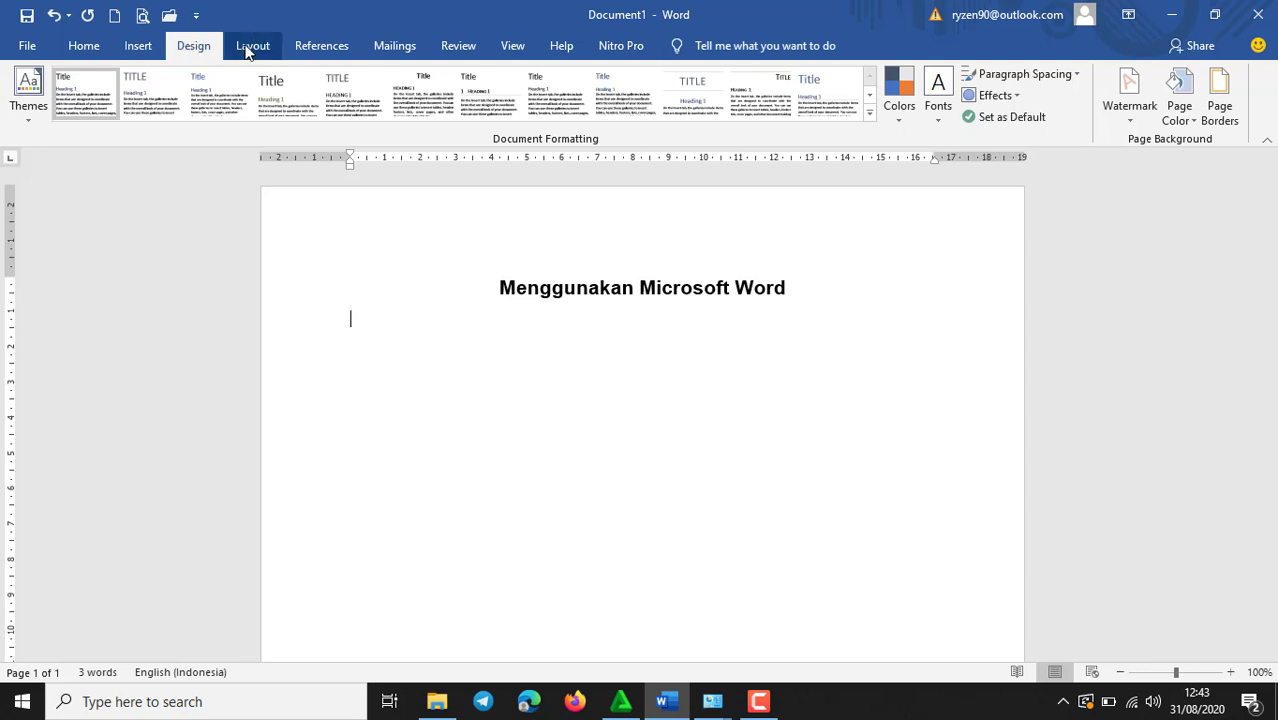
{"action": "left_click", "coordinate": [247, 49]}
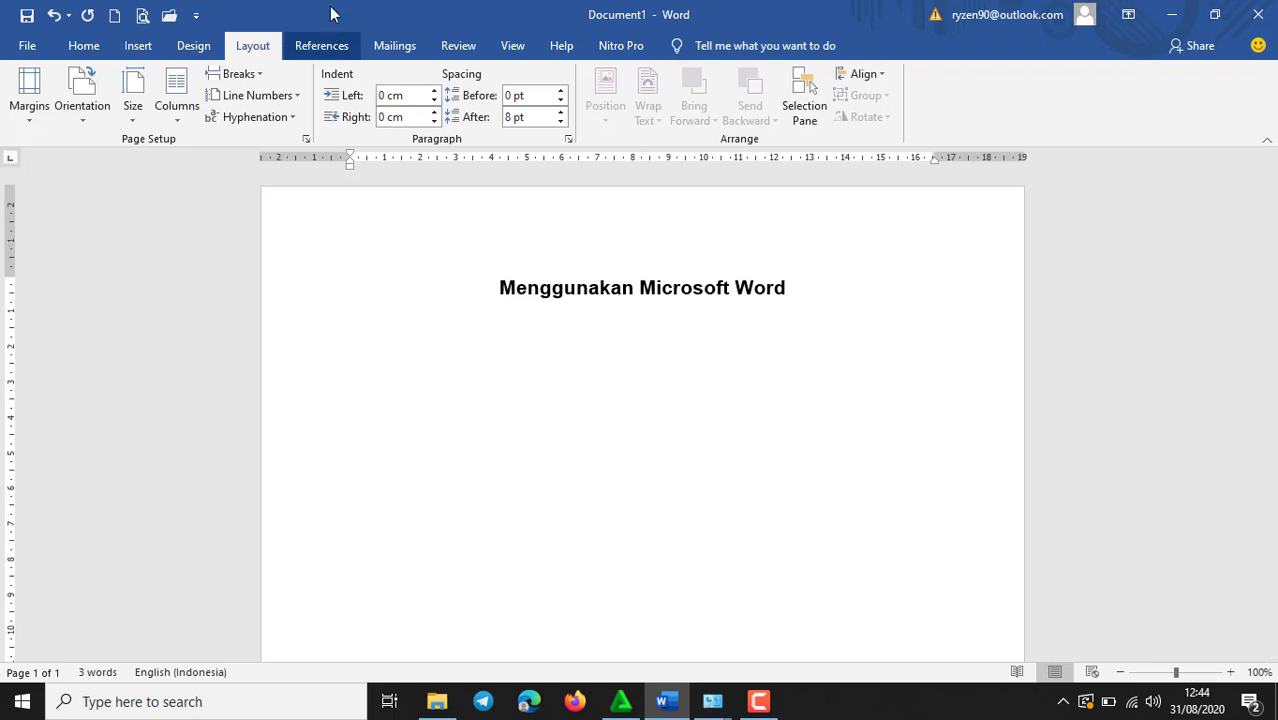
{"action": "left_click", "coordinate": [513, 47]}
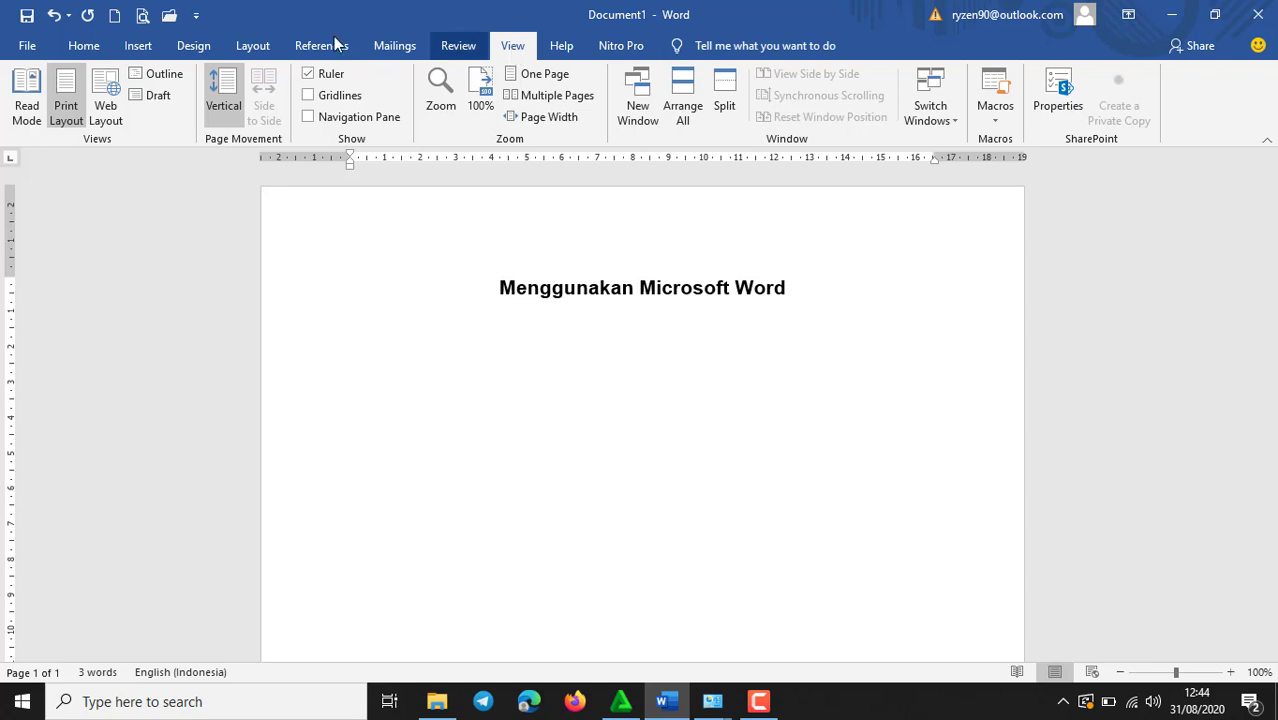
{"action": "left_click", "coordinate": [75, 46]}
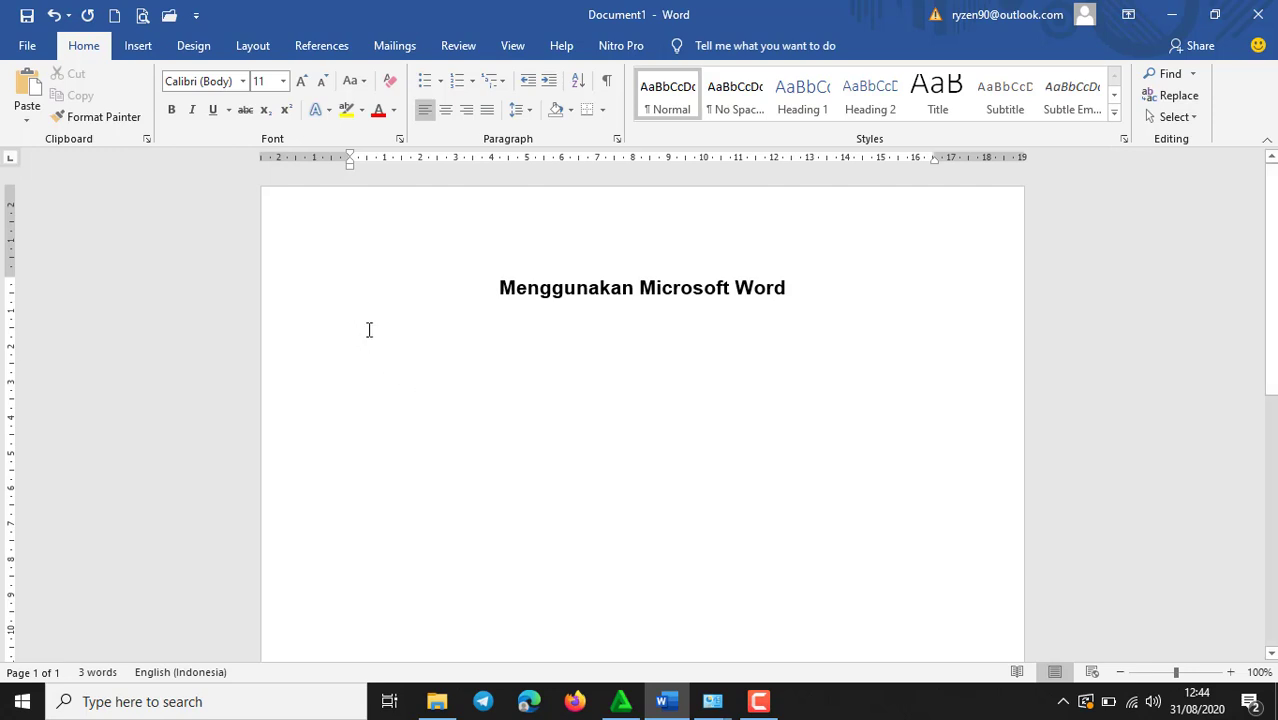
Write "Tab Menu Home" below the title, followed by the numbered list item "Submenu font".
{"action": "type", "text": "Tab"}
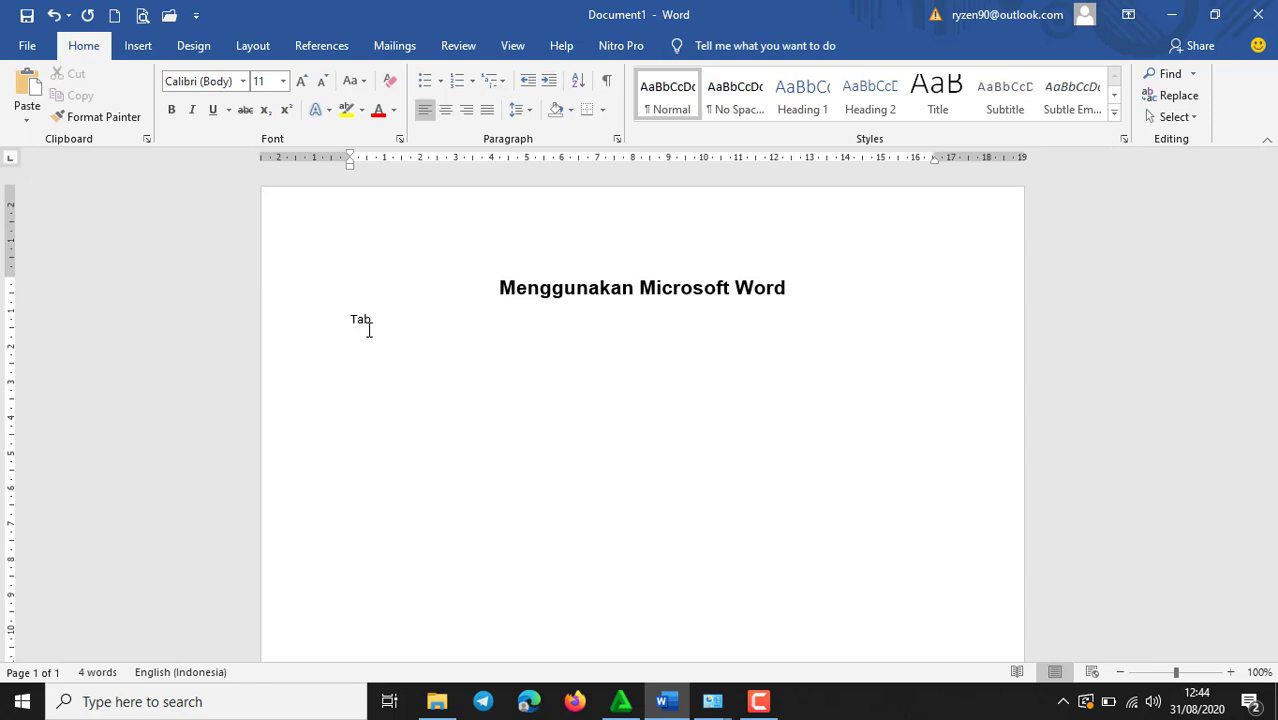
{"action": "type", "text": " Menu Home"}
{"action": "key", "text": "Return"}
{"action": "type", "text": "1."}
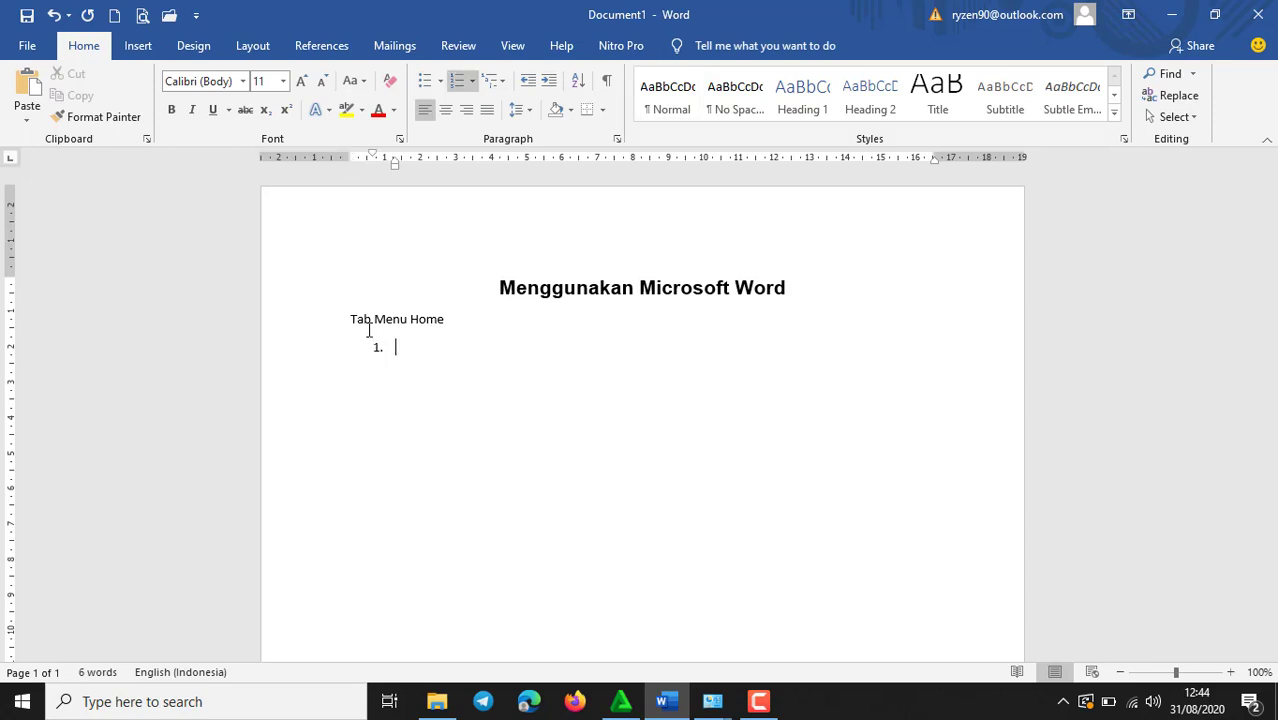
{"action": "type", "text": "men"}
{"action": "key", "text": "BackSpace"}
{"action": "key", "text": "BackSpace"}
{"action": "key", "text": "BackSpace"}
{"action": "type", "text": "submenu font"}
Add the unnumbered line "Digunakan untuk mengatur huruf pada dokumen" beneath the list item, aligned with its text.
{"action": "key", "text": "Return"}
{"action": "key", "text": "BackSpace"}
{"action": "type", "text": "dig"}
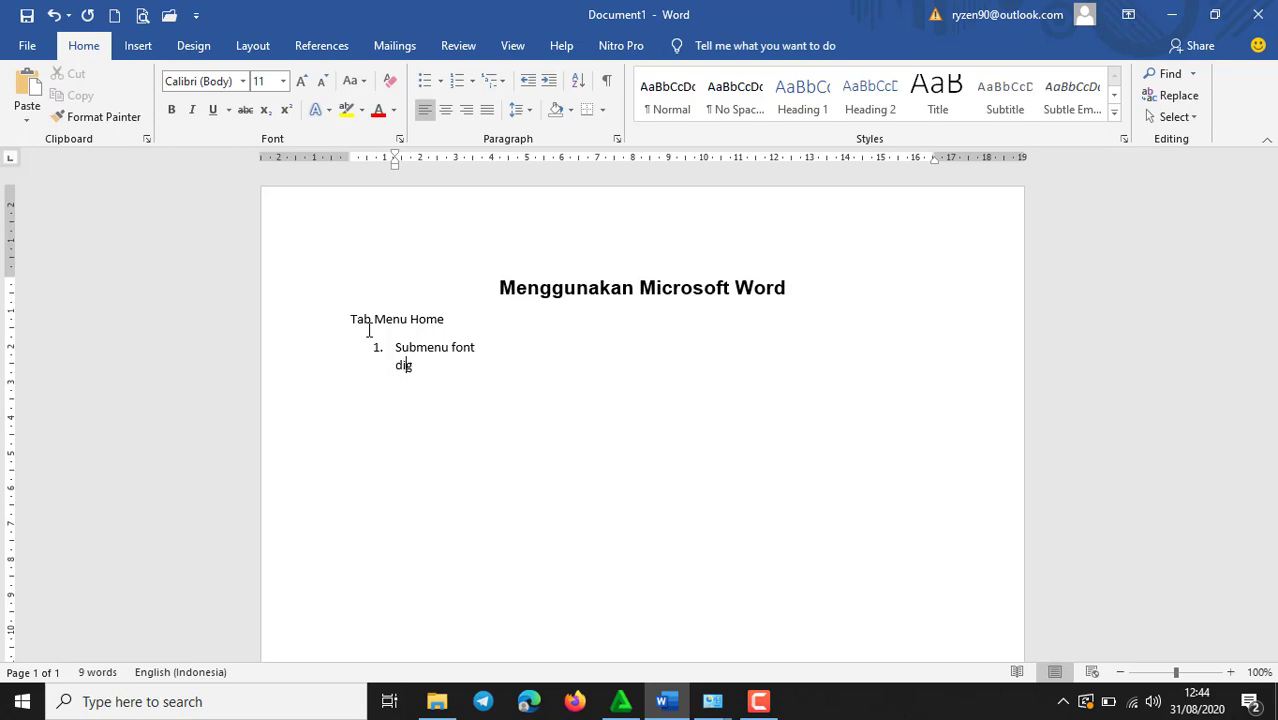
{"action": "type", "text": "unakan untuk mengatu"}
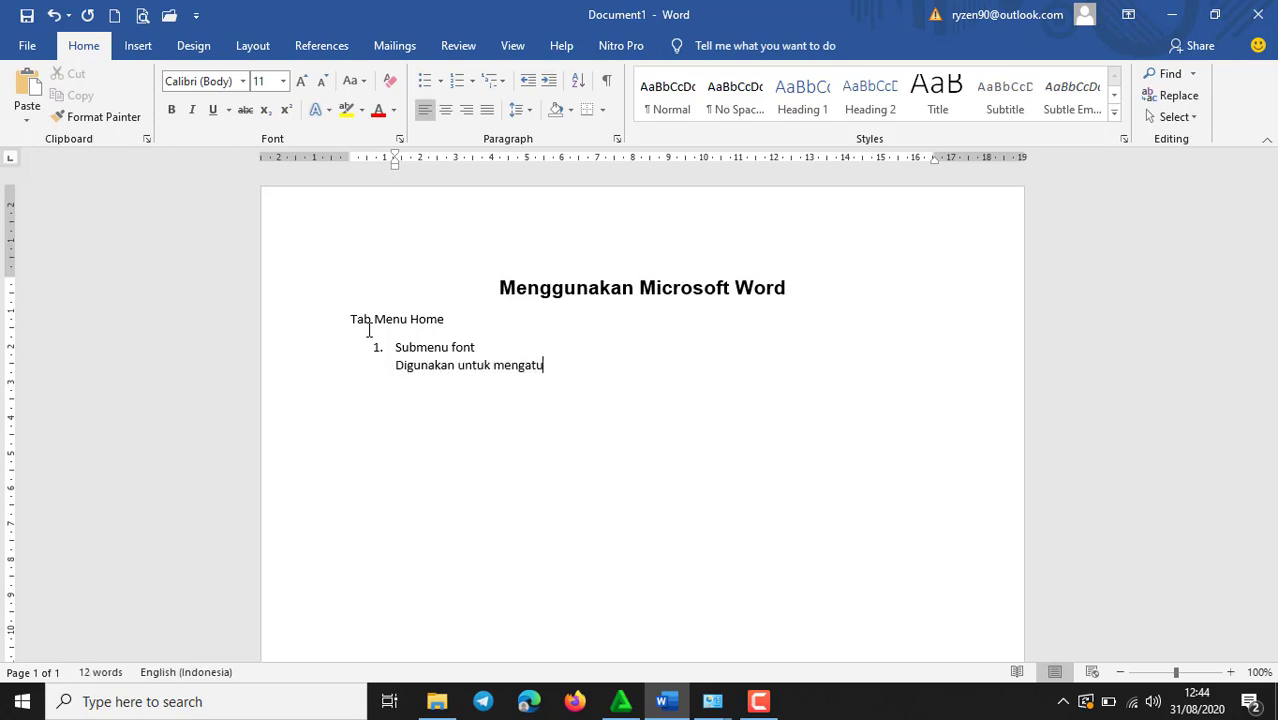
{"action": "type", "text": "r huruf pada dokumen"}
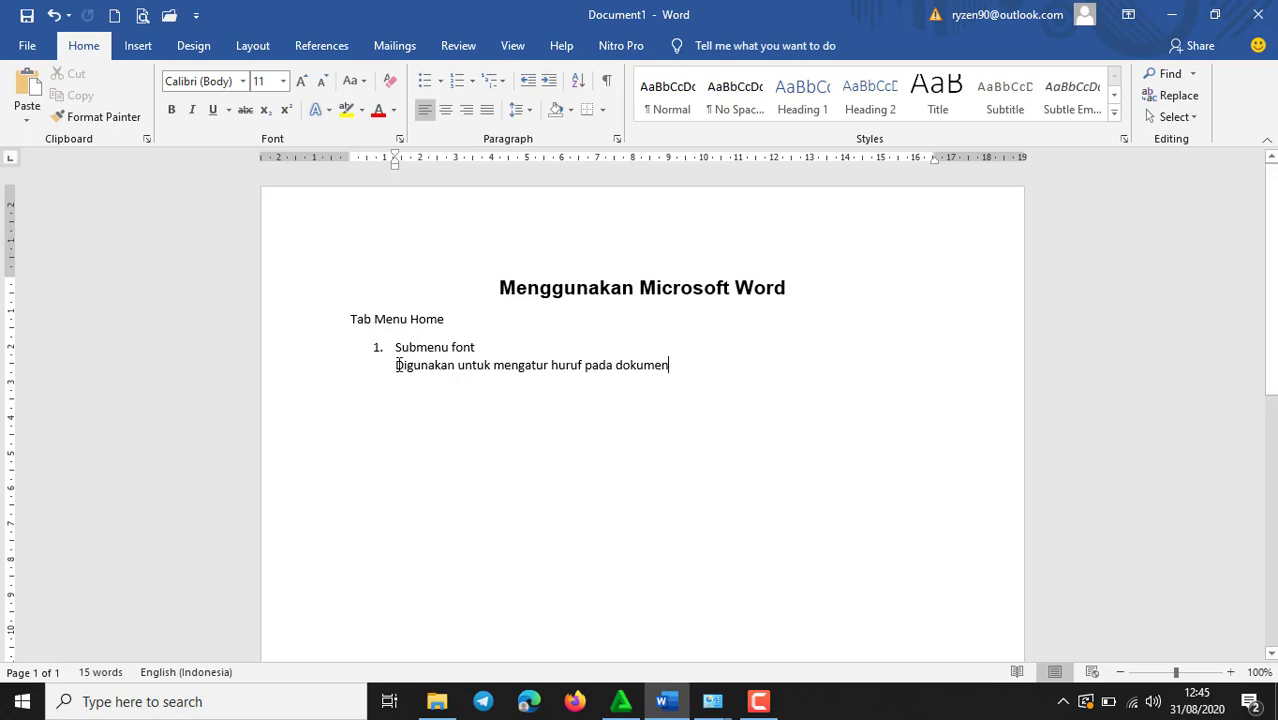
Format the sentence "Digunakan untuk mengatur huruf pada dokumen" in Times New Roman, size 12.
{"action": "left_click_drag", "start_coordinate": [396, 366], "coordinate": [673, 365]}
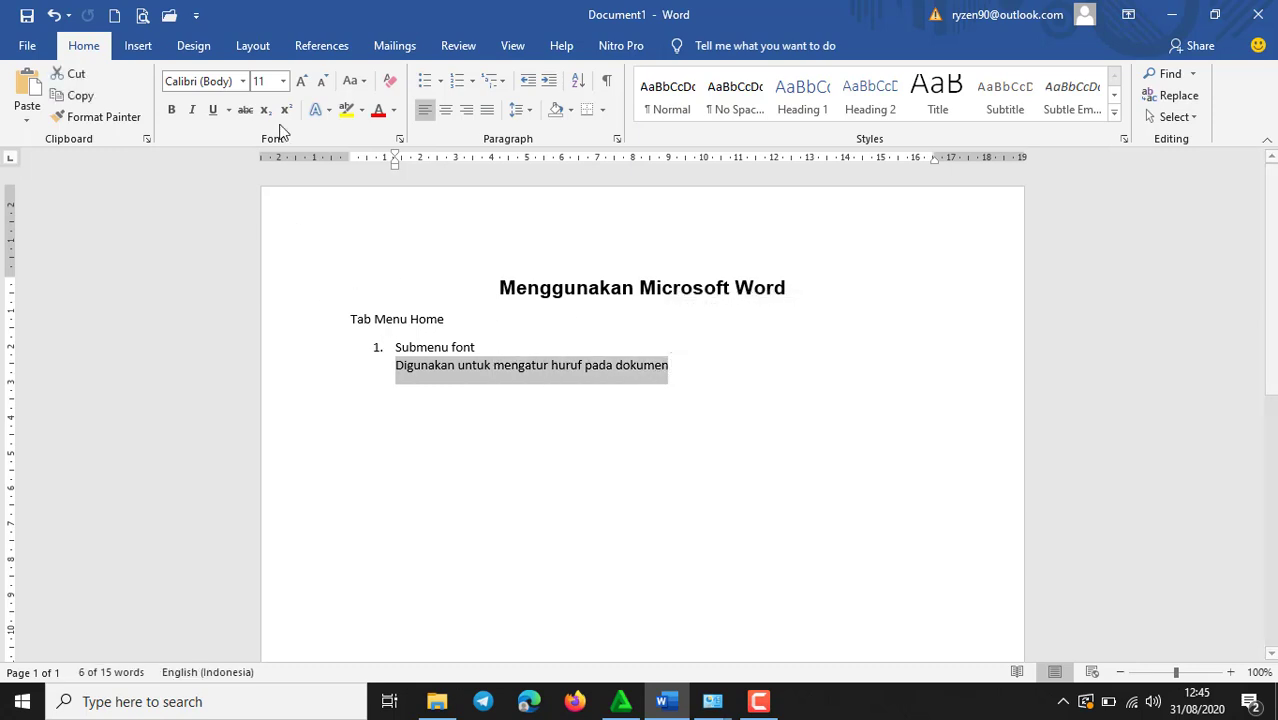
{"action": "left_click", "coordinate": [243, 81]}
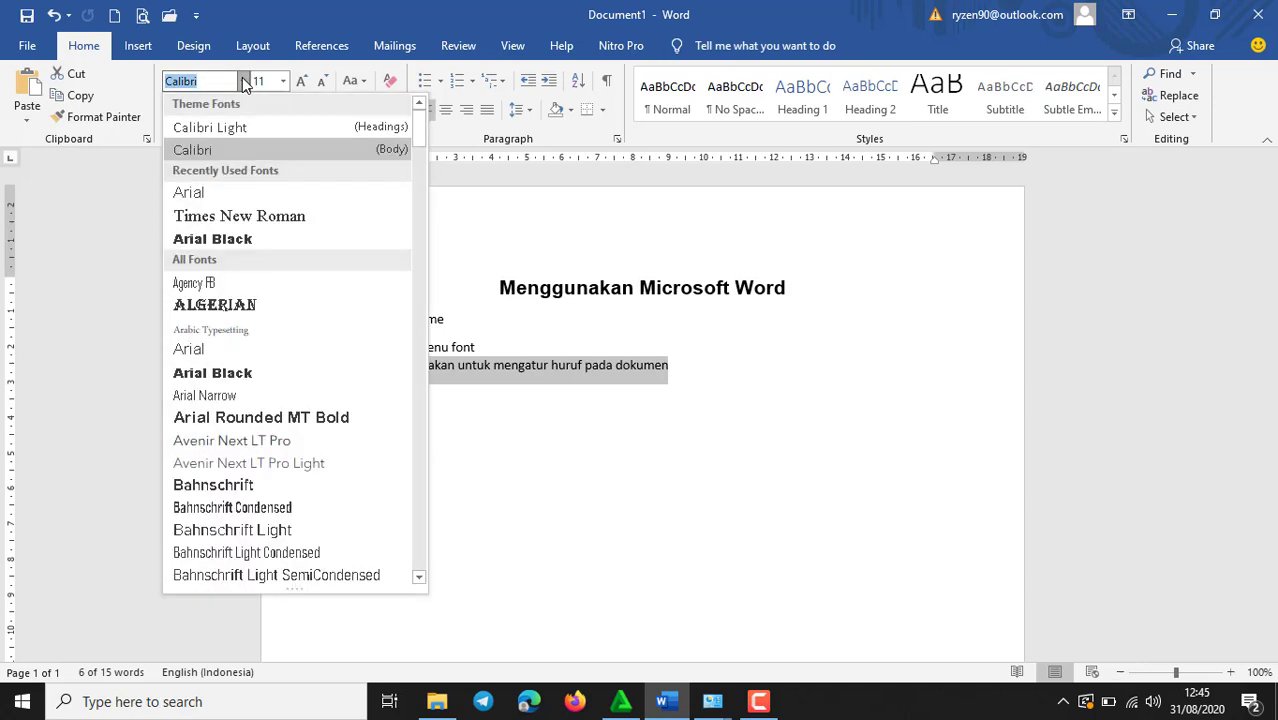
{"action": "left_click", "coordinate": [253, 216]}
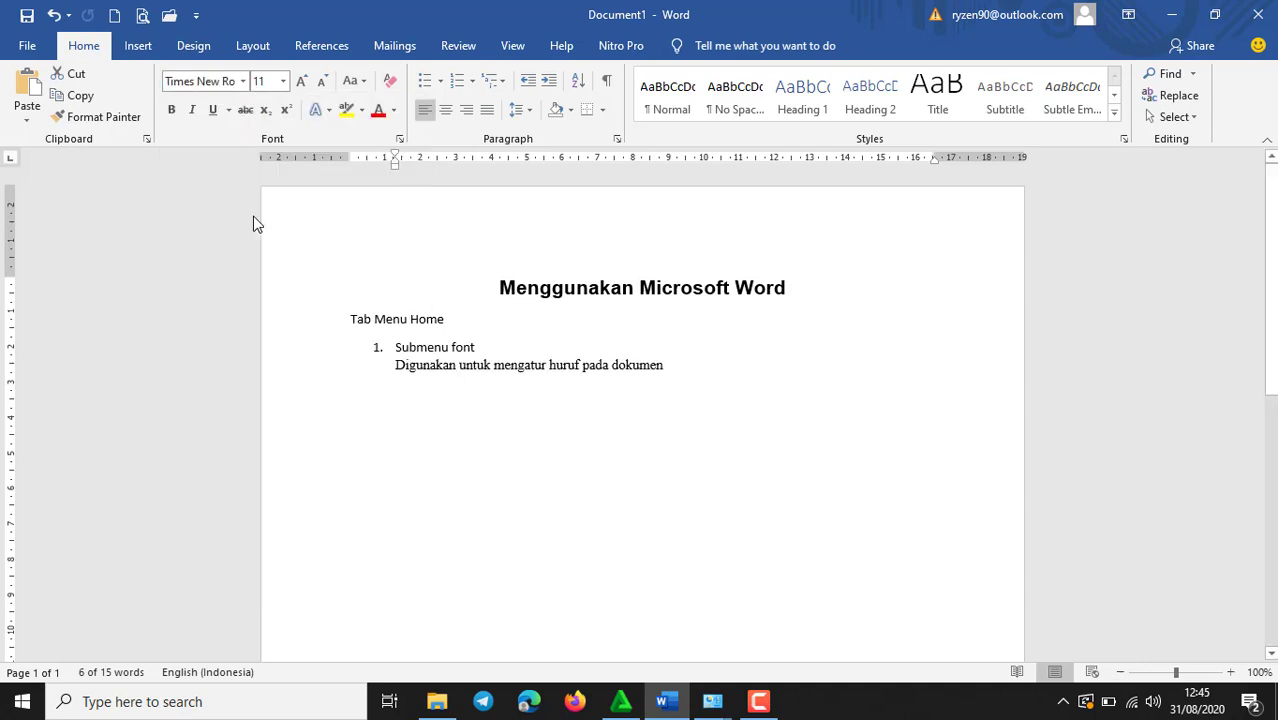
{"action": "left_click", "coordinate": [284, 81]}
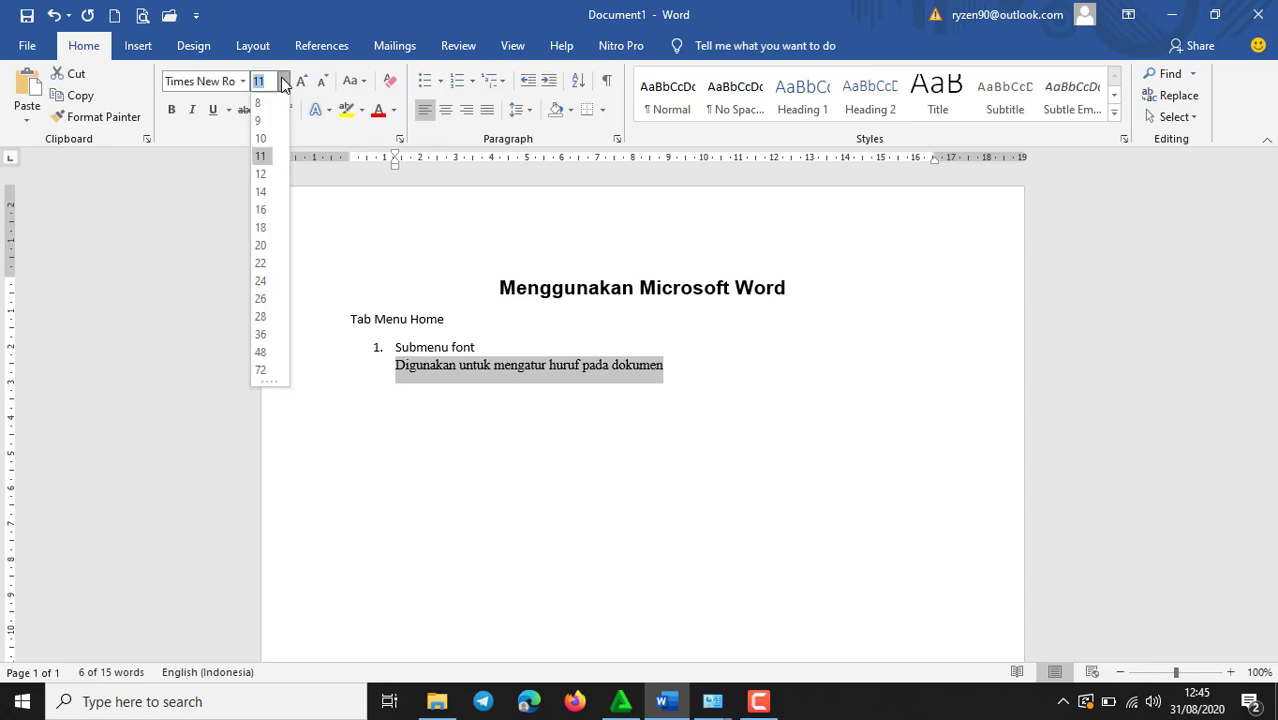
{"action": "left_click", "coordinate": [265, 168]}
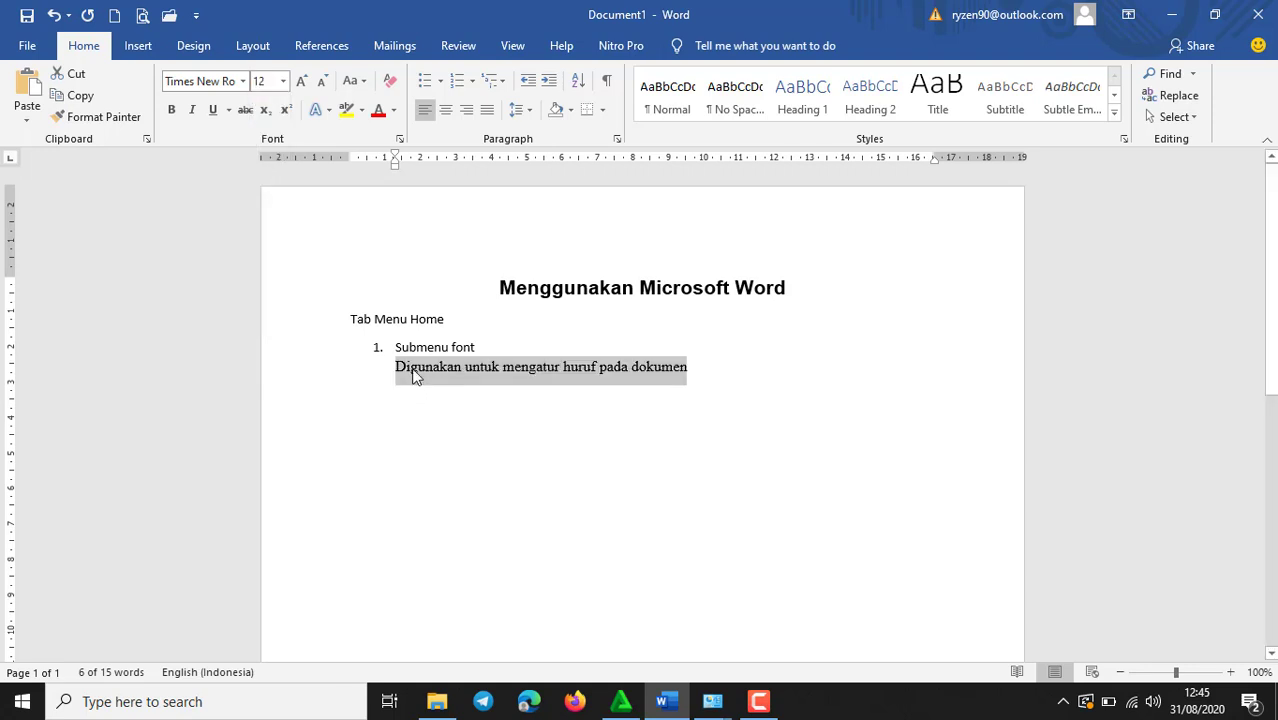
Enlarge the list item "Submenu font" stepwise to font size 18.
{"action": "left_click", "coordinate": [395, 347]}
{"action": "left_click_drag", "start_coordinate": [395, 347], "coordinate": [491, 346]}
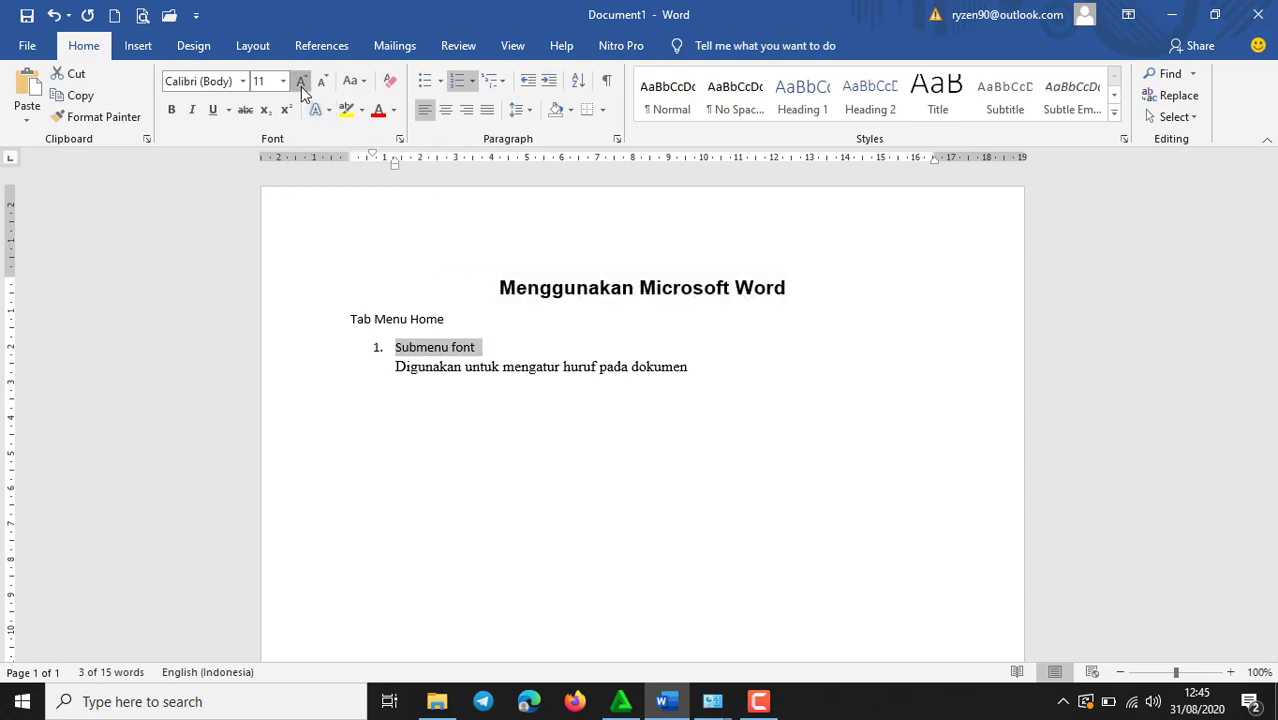
{"action": "left_click", "coordinate": [301, 86]}
{"action": "left_click", "coordinate": [301, 86]}
{"action": "left_click", "coordinate": [301, 86]}
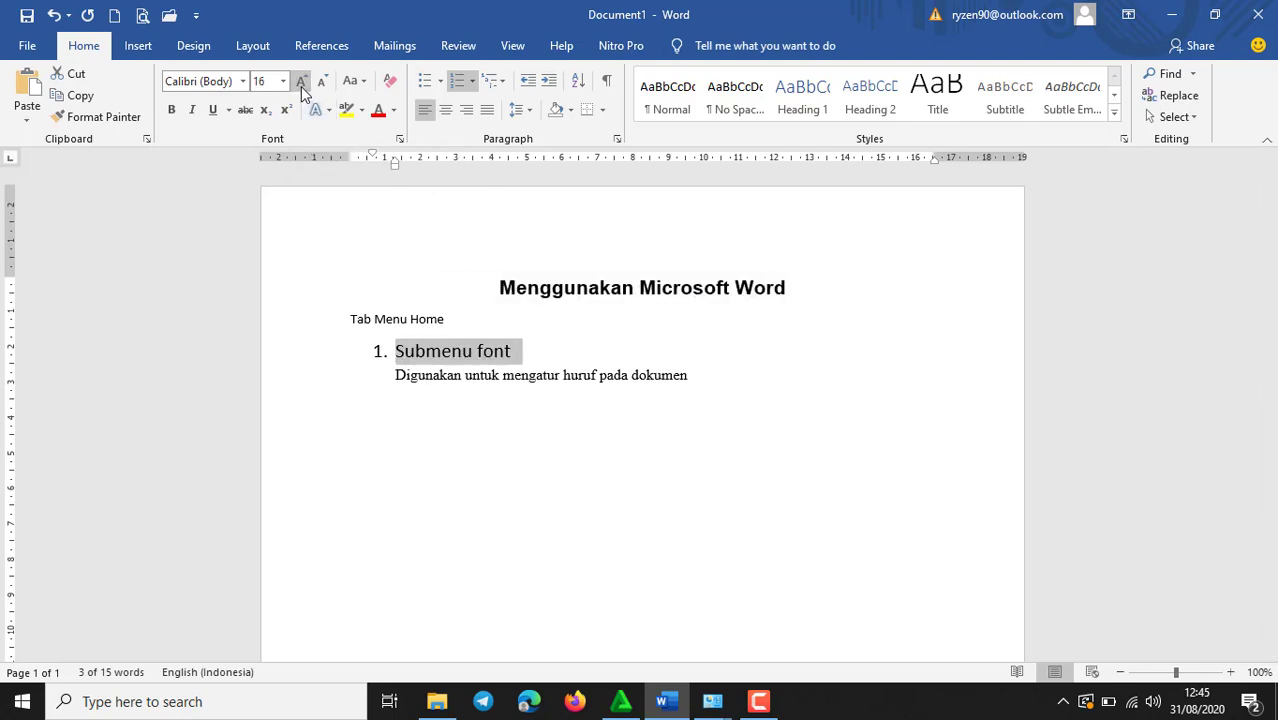
{"action": "left_click", "coordinate": [301, 86]}
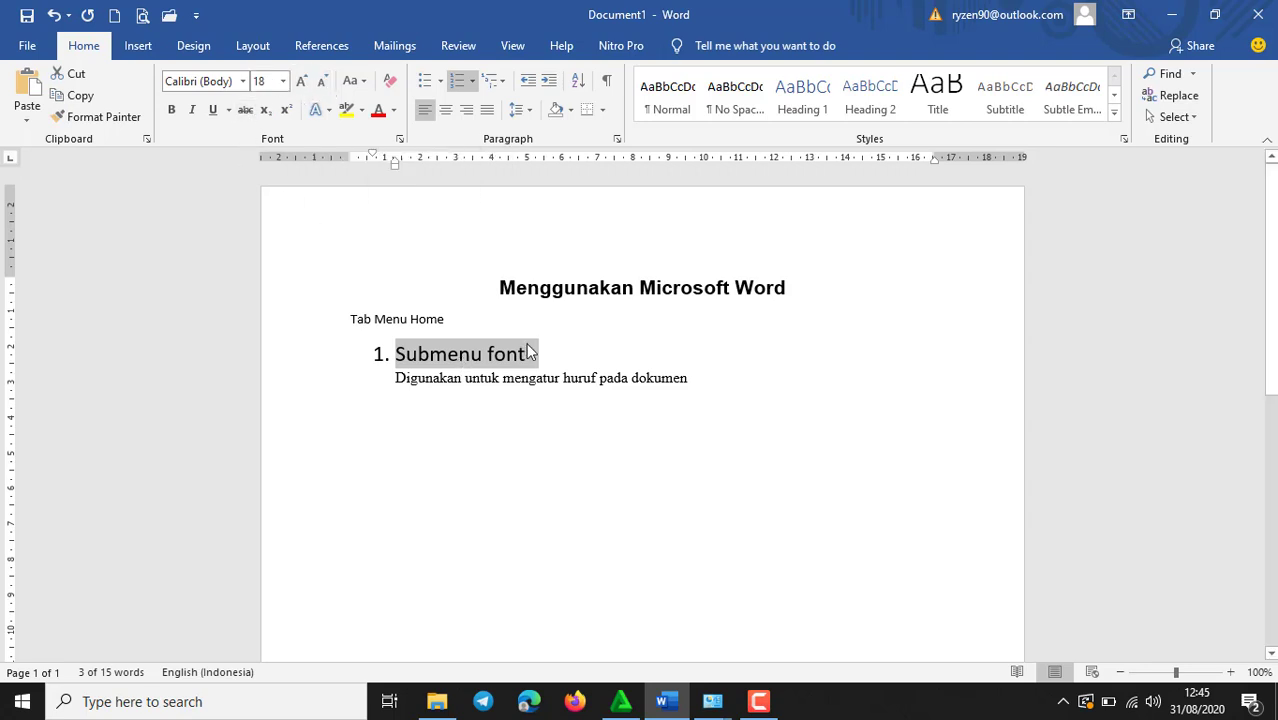
{"action": "left_click", "coordinate": [507, 385]}
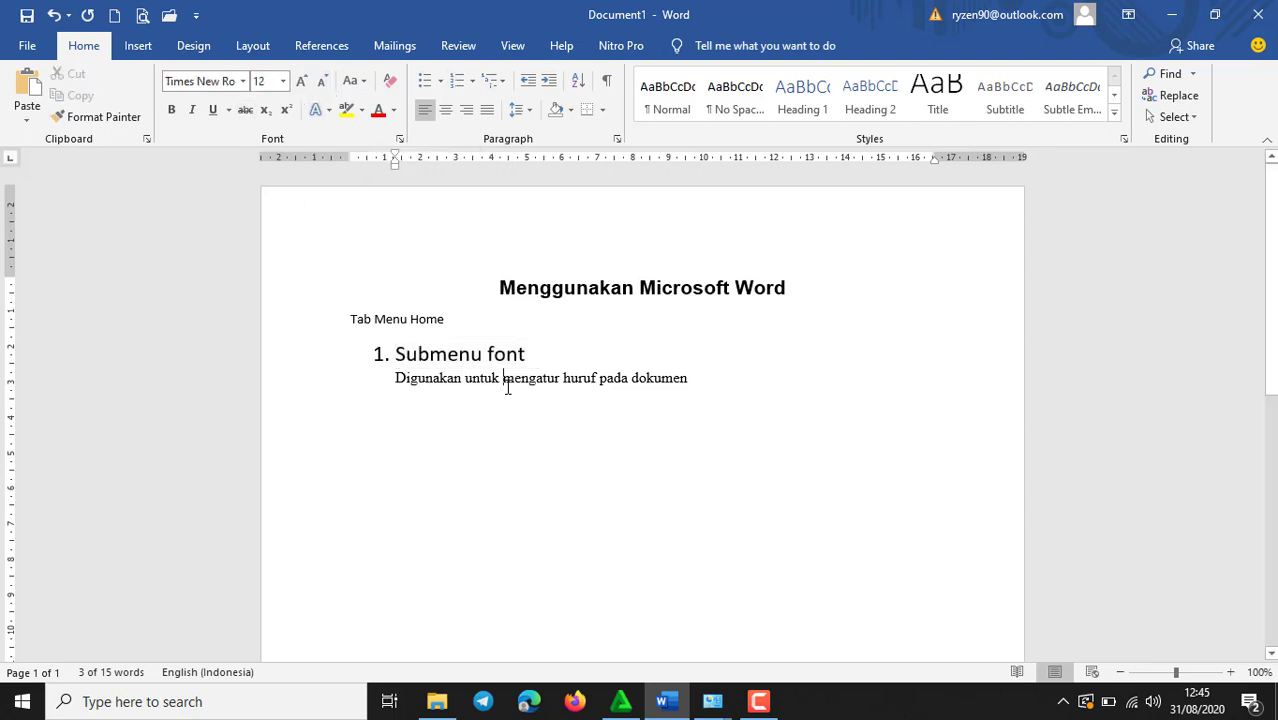
{"action": "left_click", "coordinate": [590, 380], "text": "shift"}
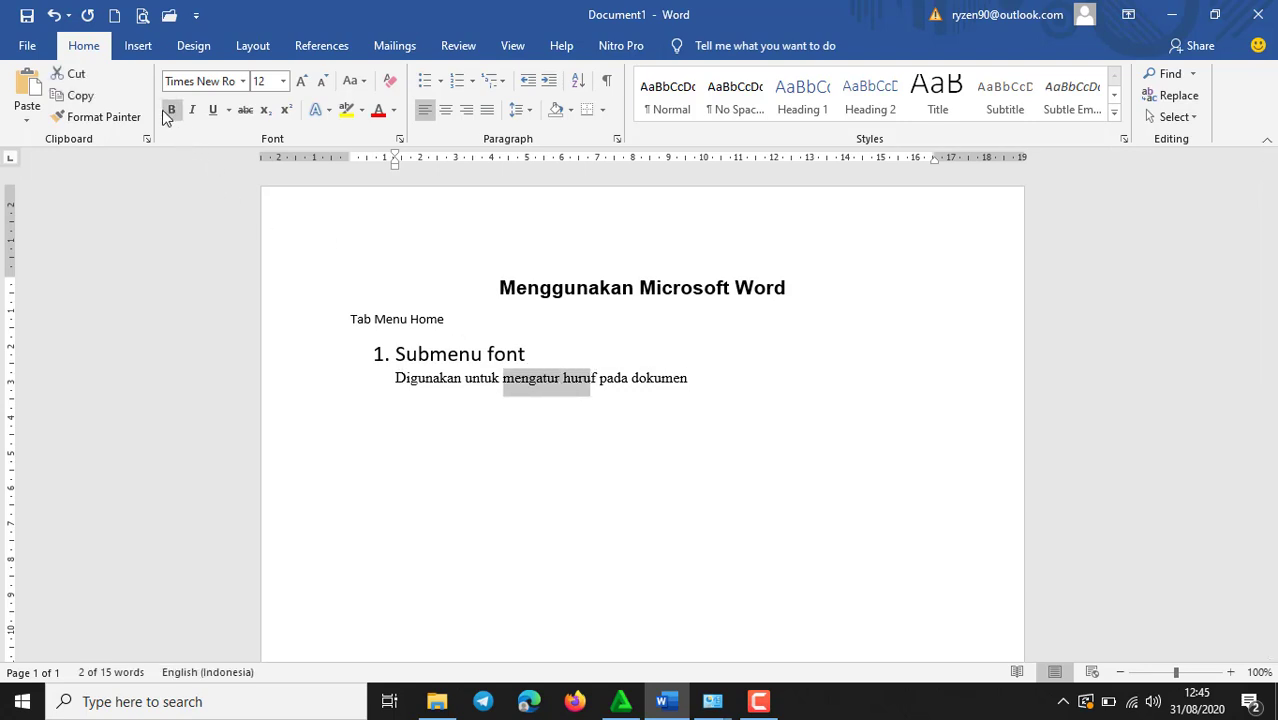
{"action": "left_click", "coordinate": [563, 380]}
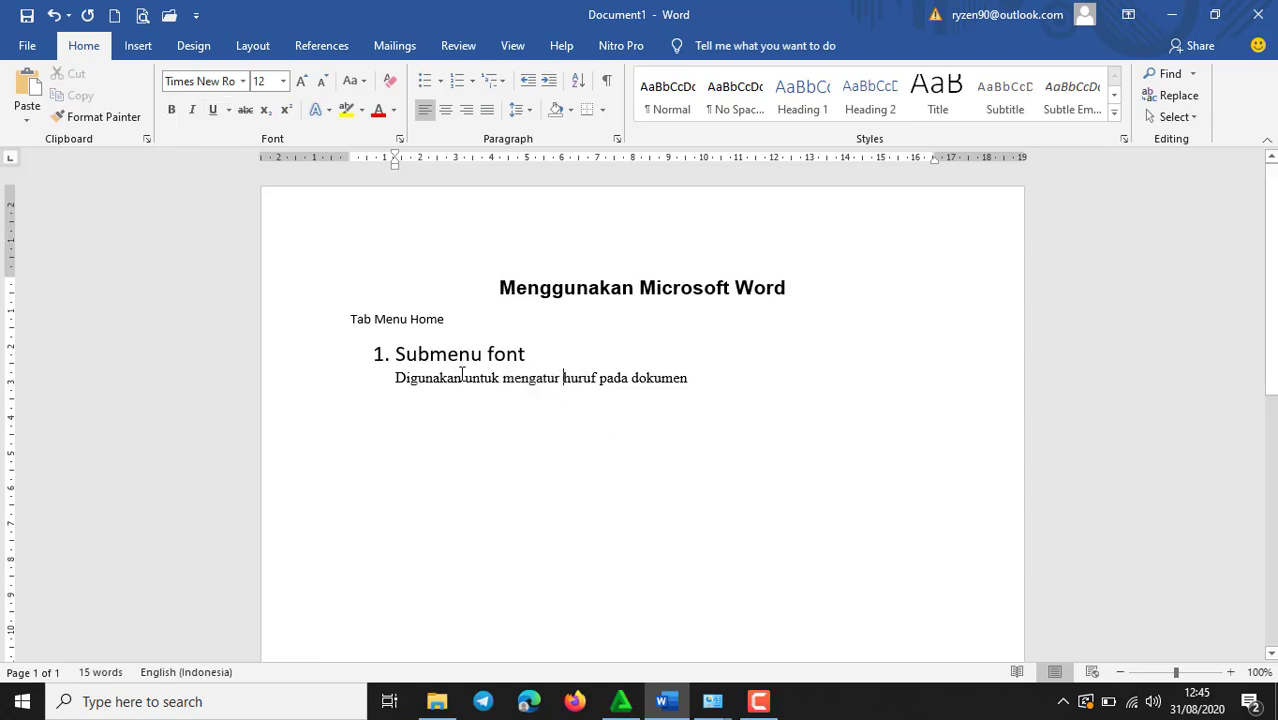
Make the word "untuk" bold and the word "mengatur" italic in the sentence under the list item.
{"action": "left_click_drag", "start_coordinate": [466, 378], "coordinate": [504, 383]}
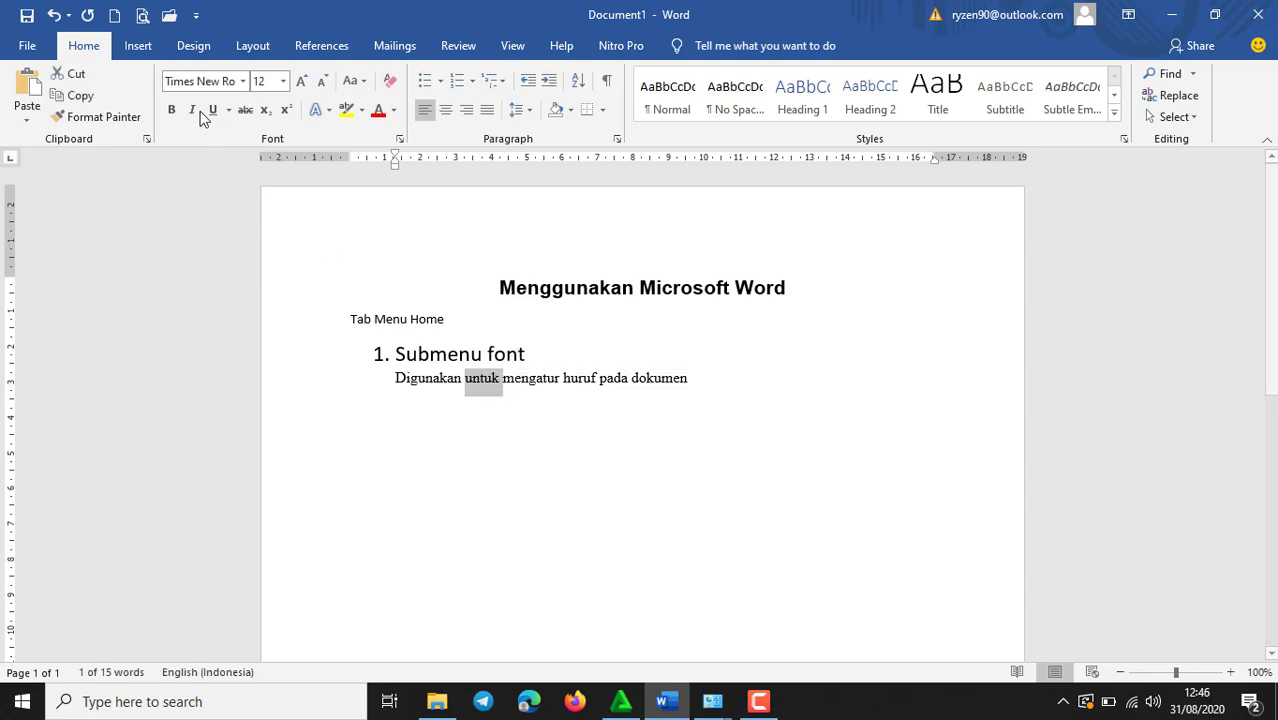
{"action": "left_click", "coordinate": [172, 110]}
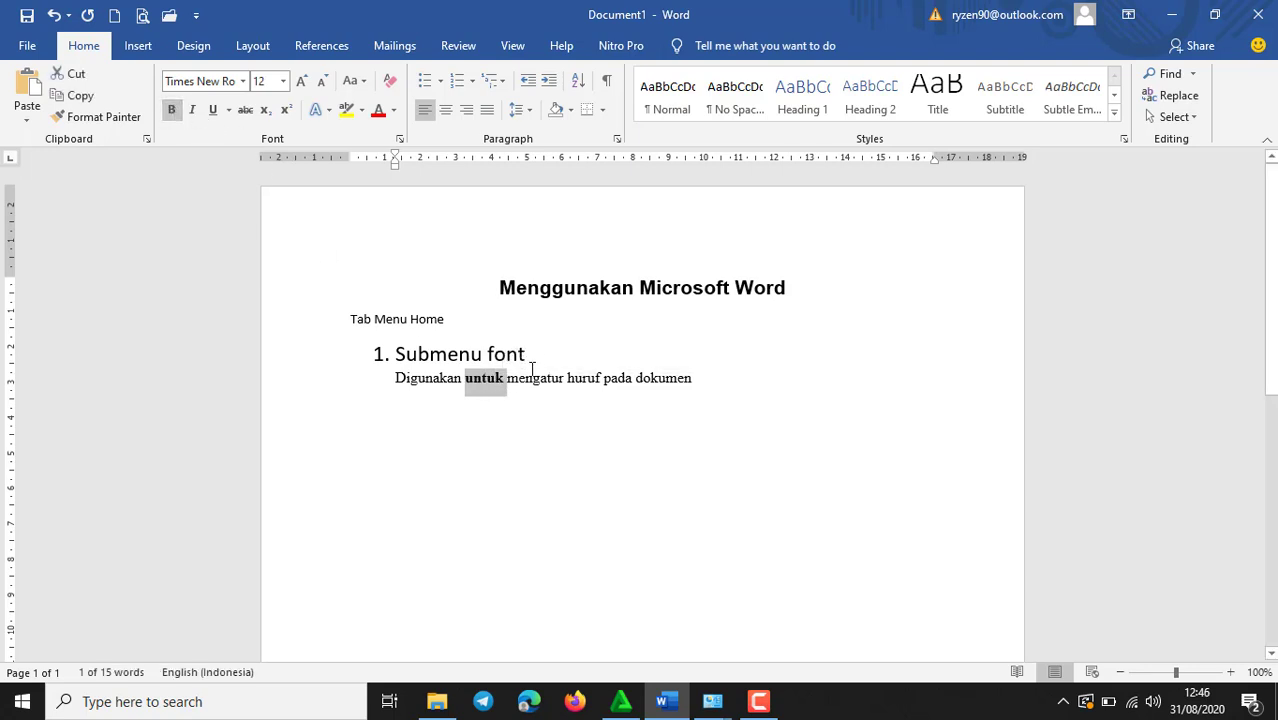
{"action": "left_click_drag", "start_coordinate": [508, 382], "coordinate": [565, 386]}
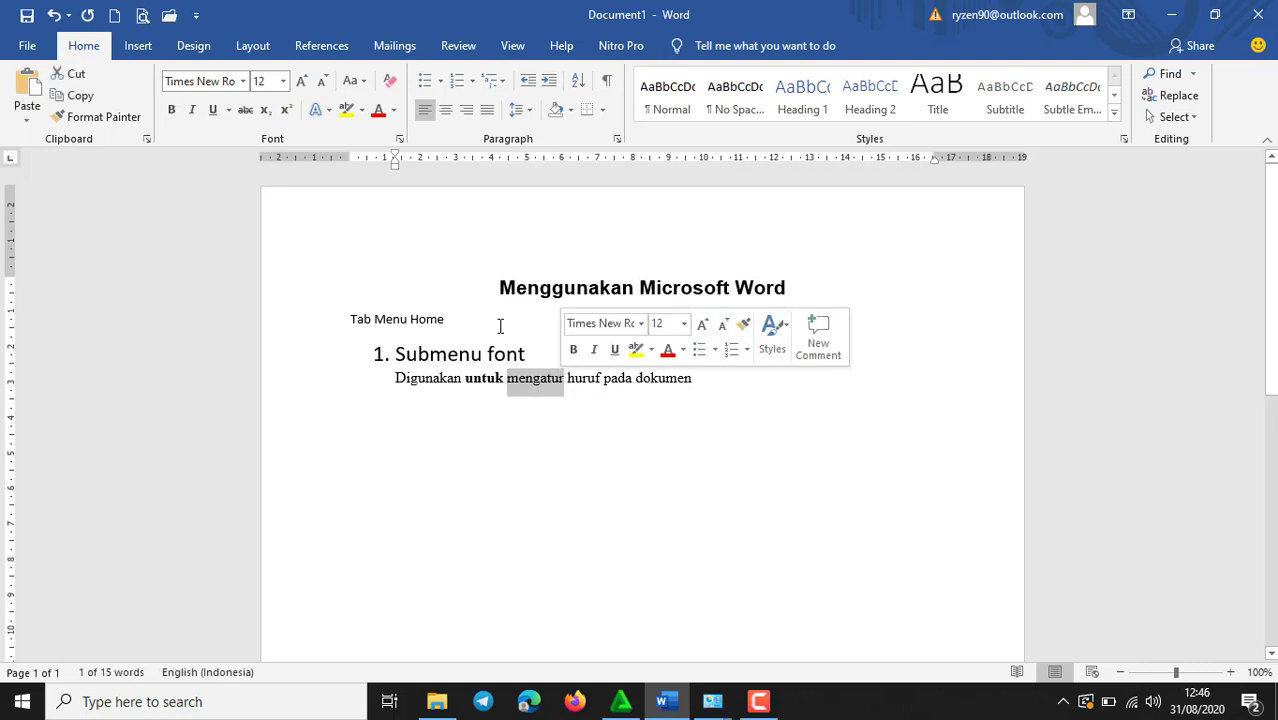
{"action": "left_click", "coordinate": [193, 112]}
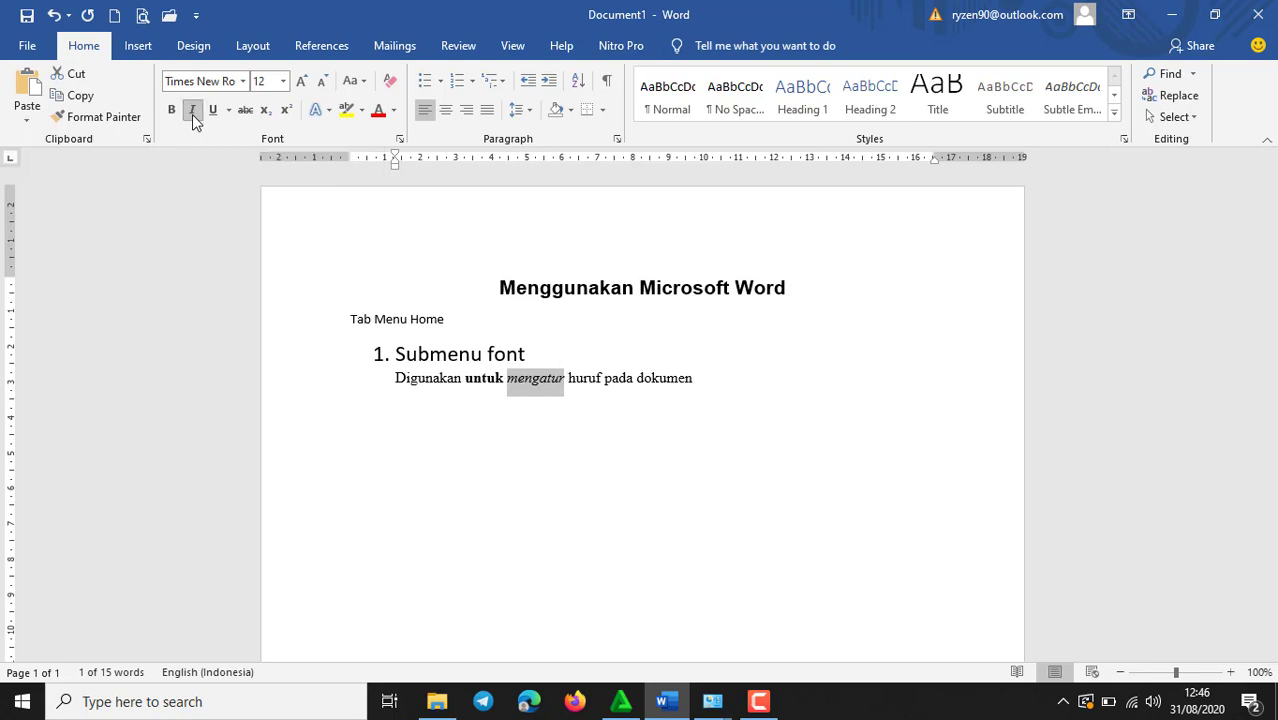
Underline the word "huruf" in the sentence under the list item.
{"action": "left_click", "coordinate": [569, 377]}
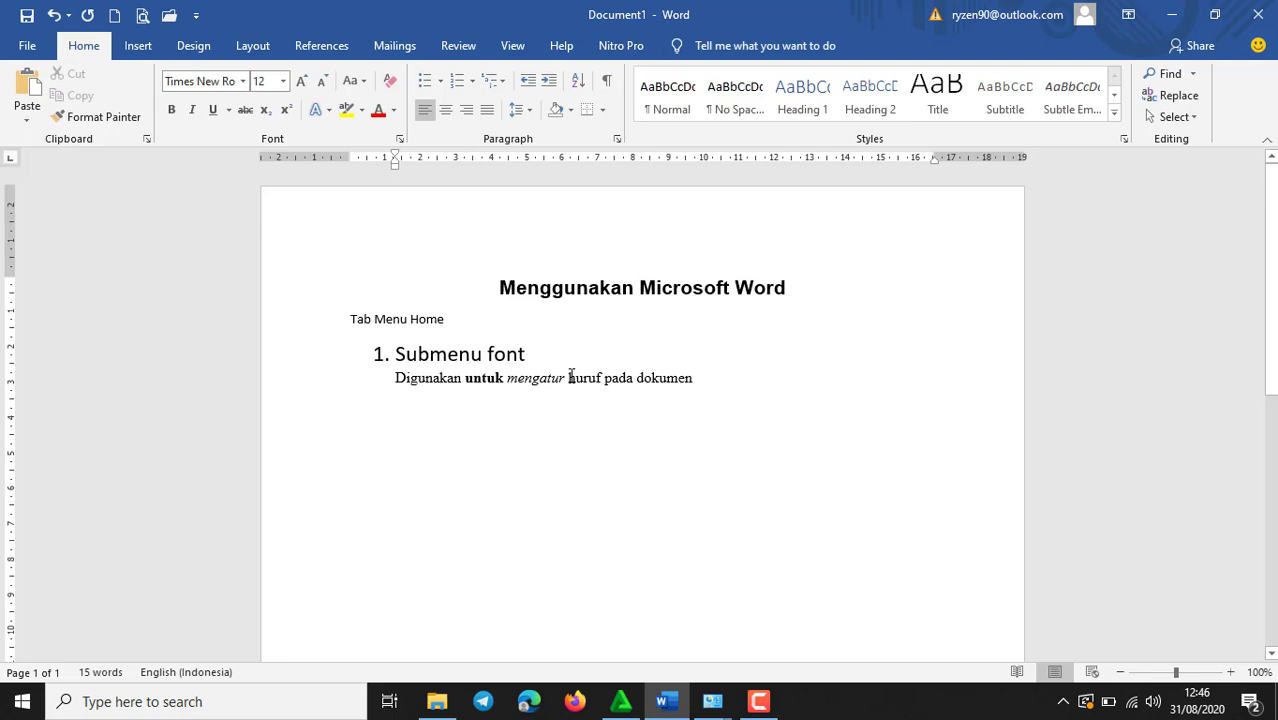
{"action": "left_click_drag", "start_coordinate": [569, 377], "coordinate": [601, 378]}
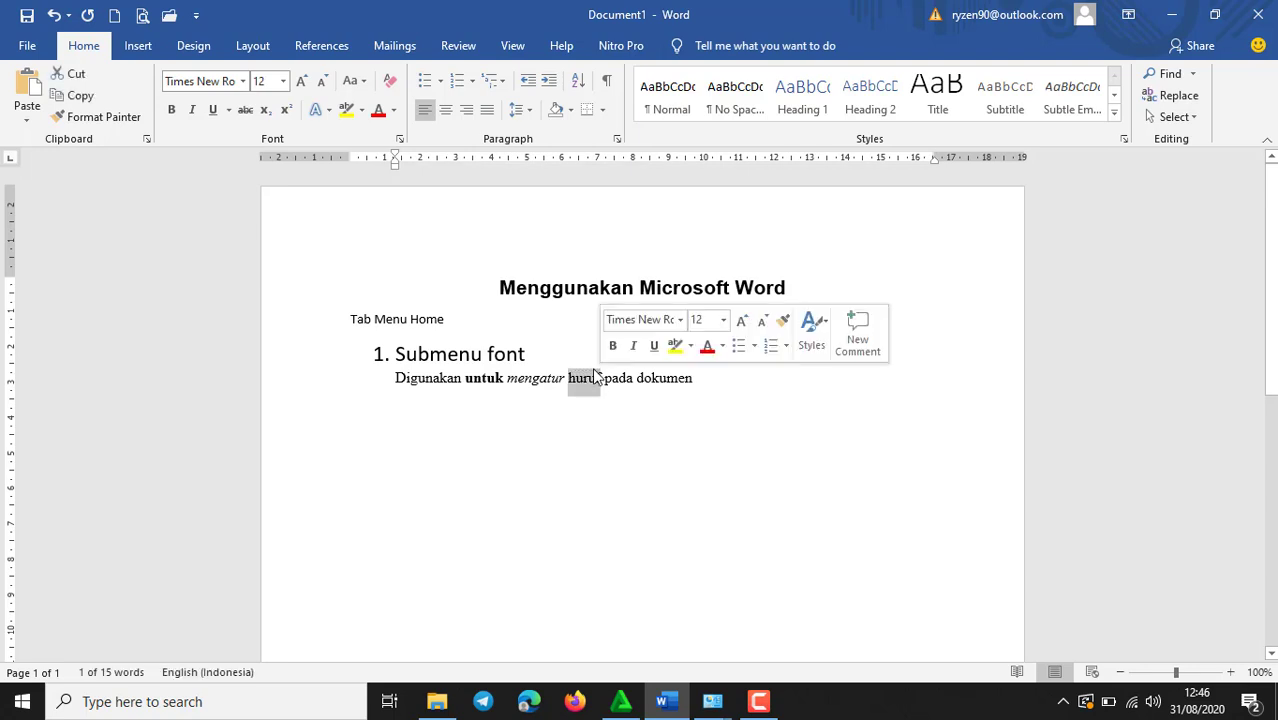
{"action": "left_click", "coordinate": [213, 112]}
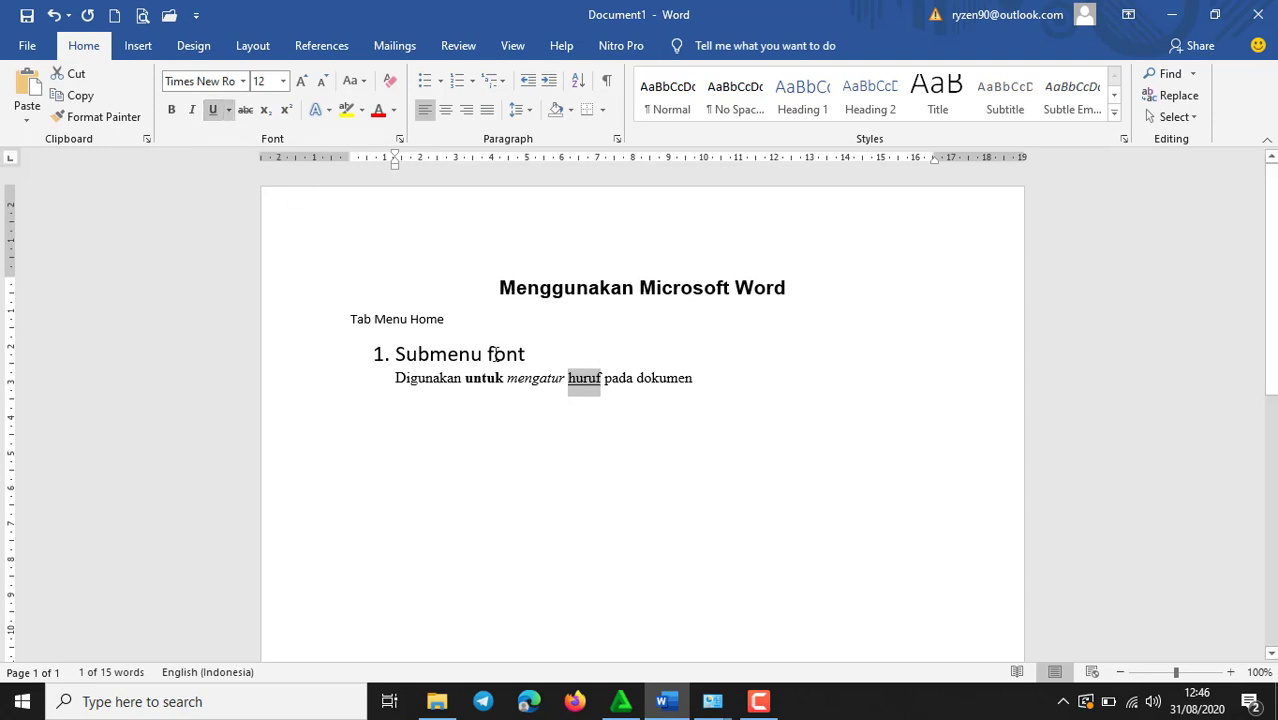
{"action": "left_click", "coordinate": [720, 373]}
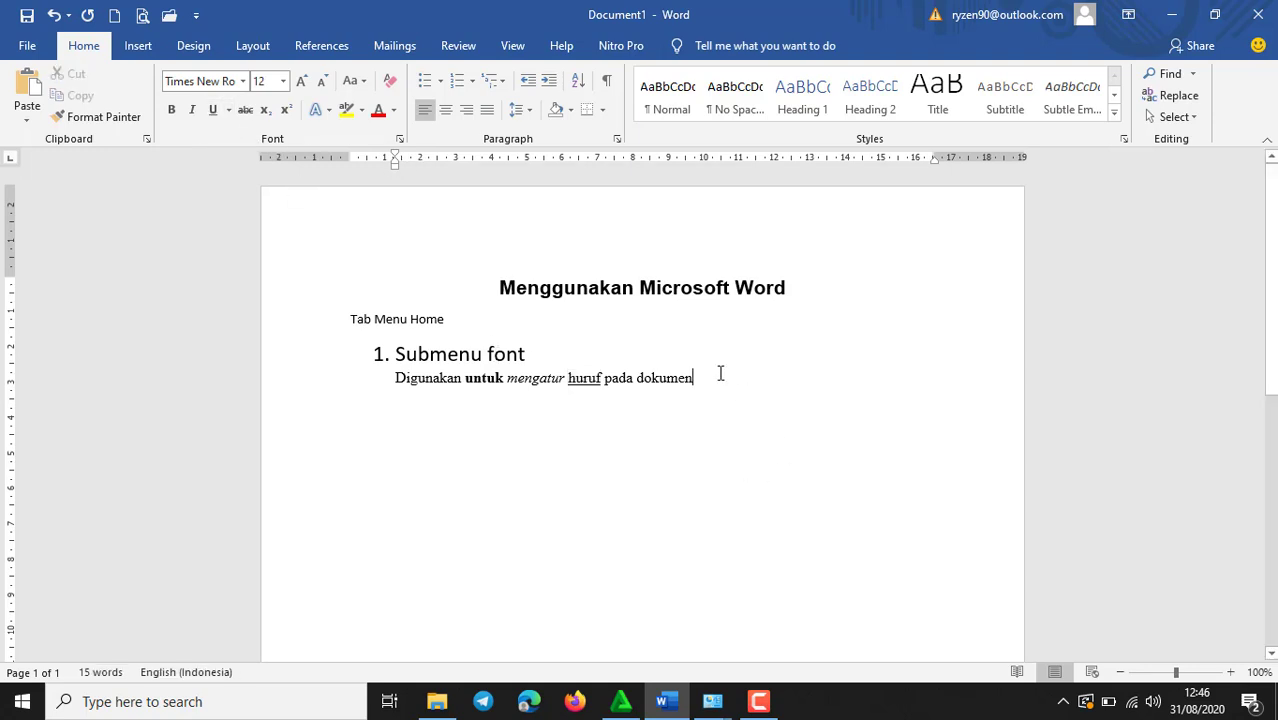
{"action": "key", "text": "Return"}
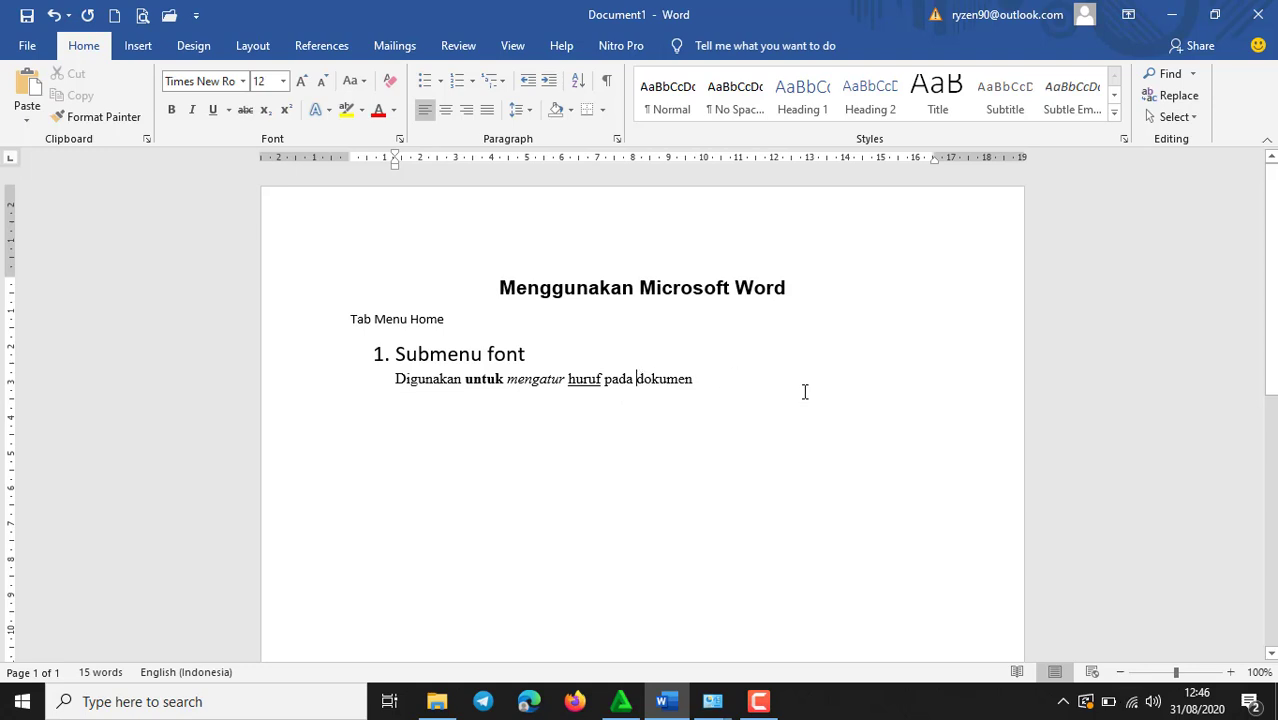
Insert "papan tulis" before "dokumen" in the sentence under the list item and strike it through.
{"action": "type", "text": "papan tulis"}
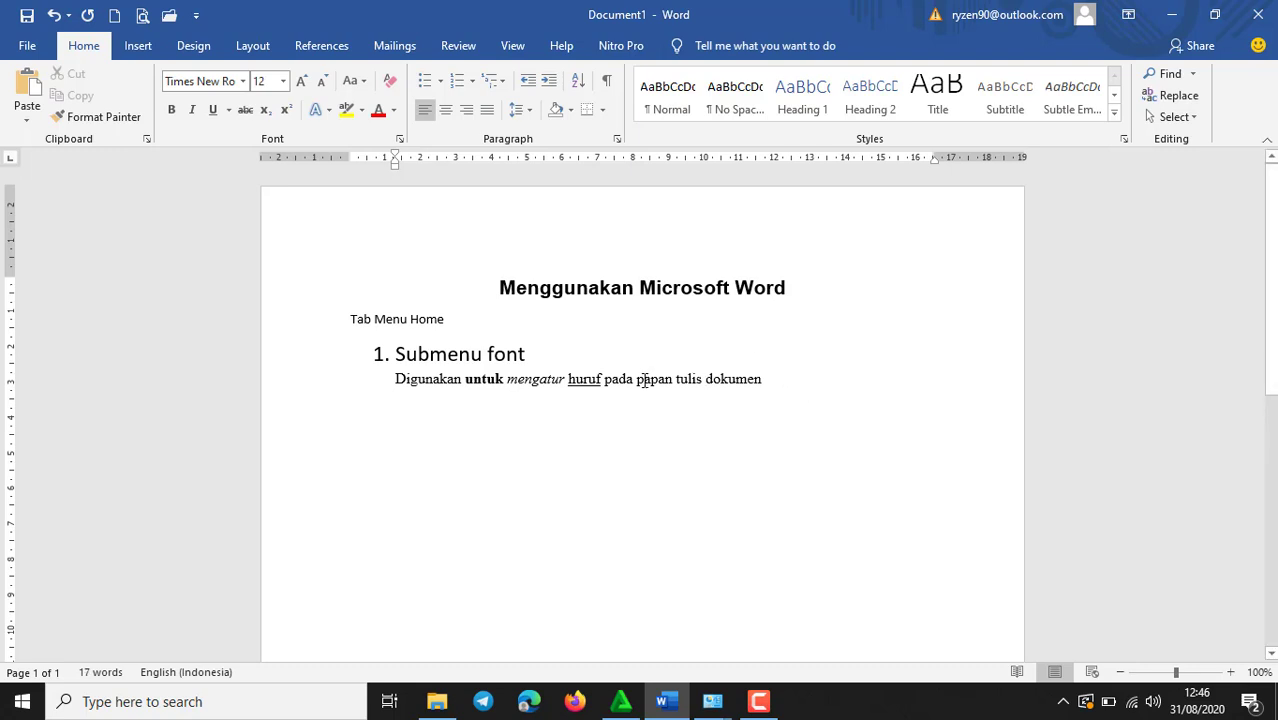
{"action": "left_click_drag", "start_coordinate": [641, 380], "coordinate": [701, 378]}
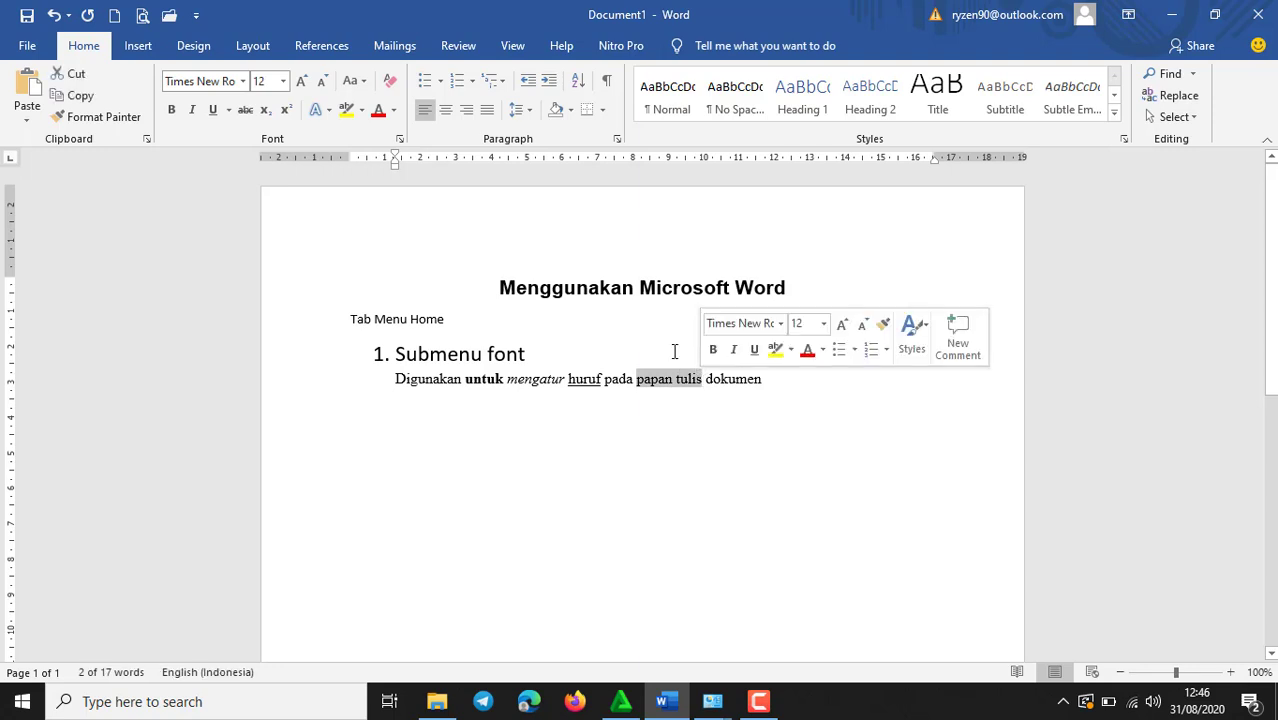
{"action": "left_click", "coordinate": [244, 108]}
{"action": "left_click", "coordinate": [772, 378]}
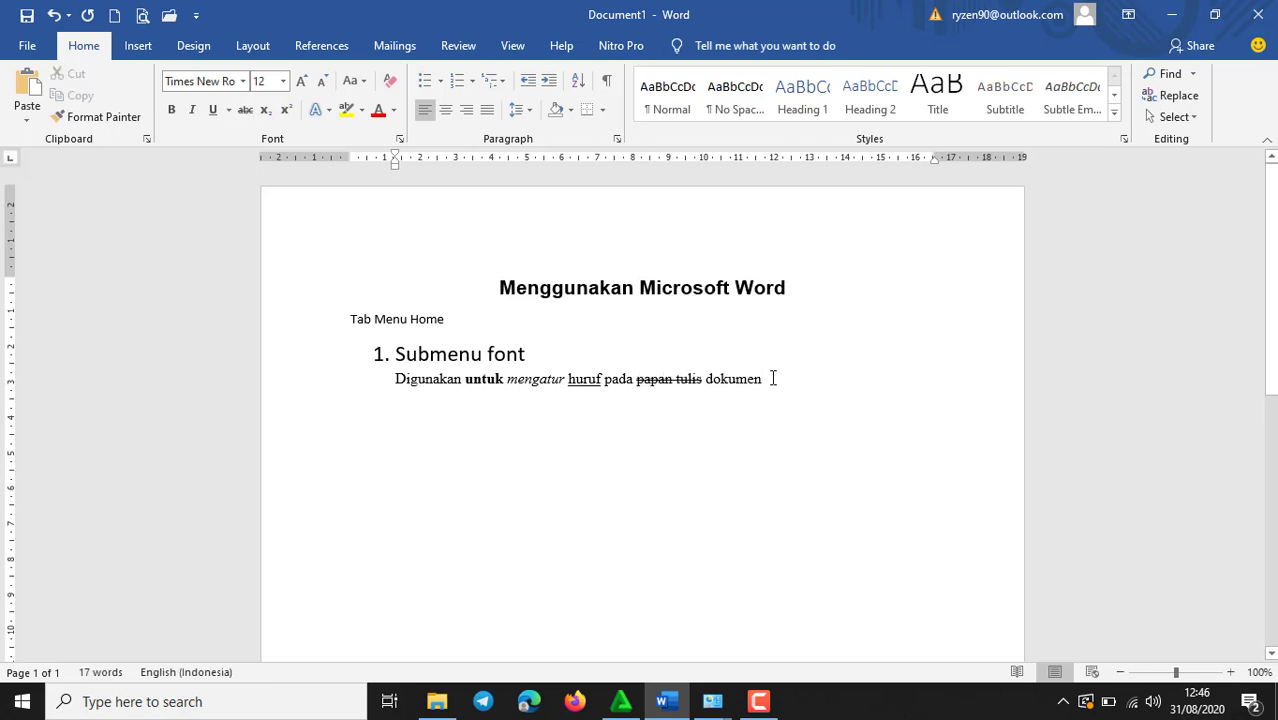
Add a line reading "Gas CO2" below the sentence and format its 2 as subscript.
{"action": "key", "text": "Return"}
{"action": "type", "text": "C"}
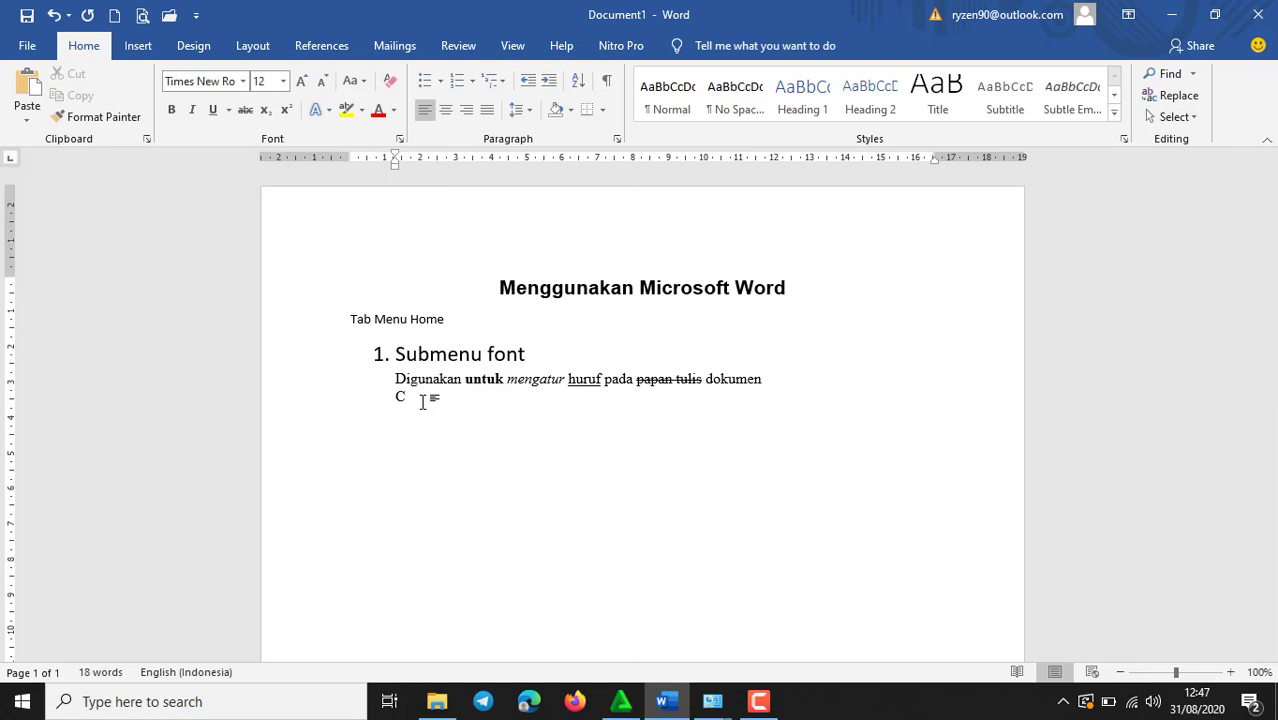
{"action": "key", "text": "BackSpace"}
{"action": "type", "text": "Gas CO2"}
{"action": "key", "text": "shift+Left"}
{"action": "key", "text": "ctrl+equal"}
{"action": "key", "text": "Right"}
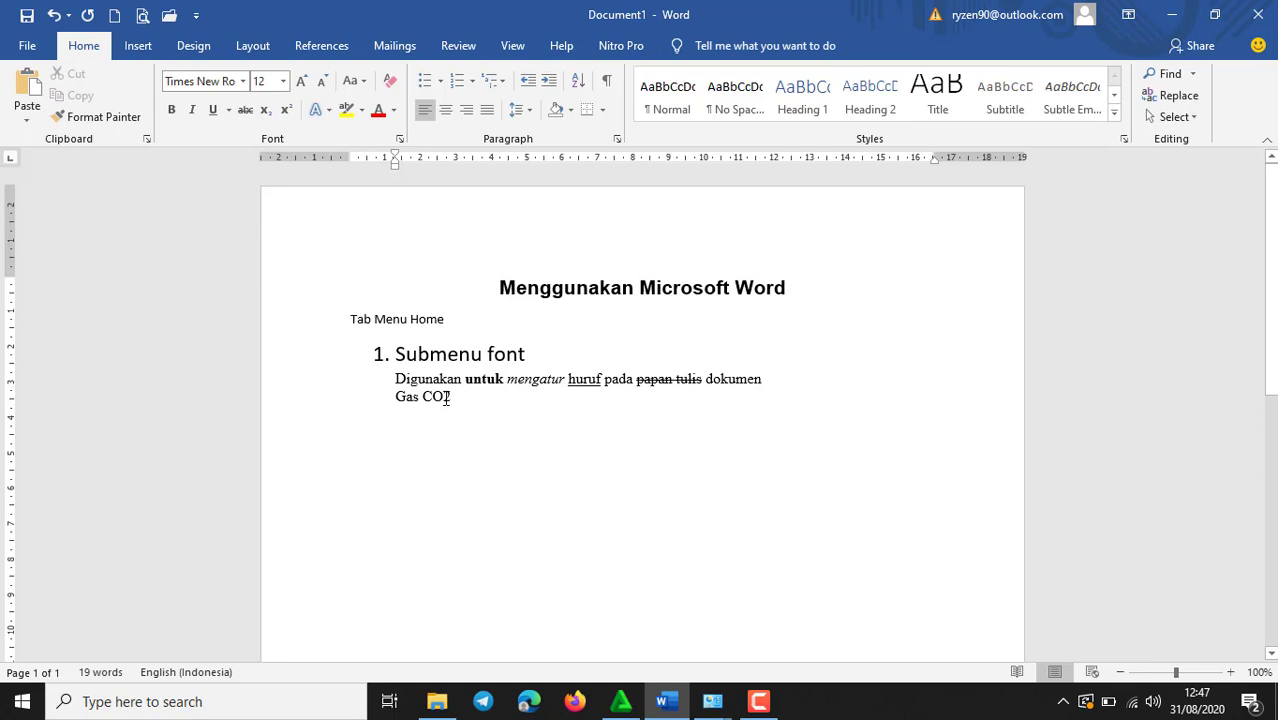
{"action": "mouse_move", "coordinate": [446, 398]}
{"action": "left_mouse_down"}
{"action": "mouse_move", "coordinate": [422, 397]}
{"action": "mouse_move", "coordinate": [453, 397]}
{"action": "left_mouse_up"}
{"action": "left_click", "coordinate": [266, 111]}
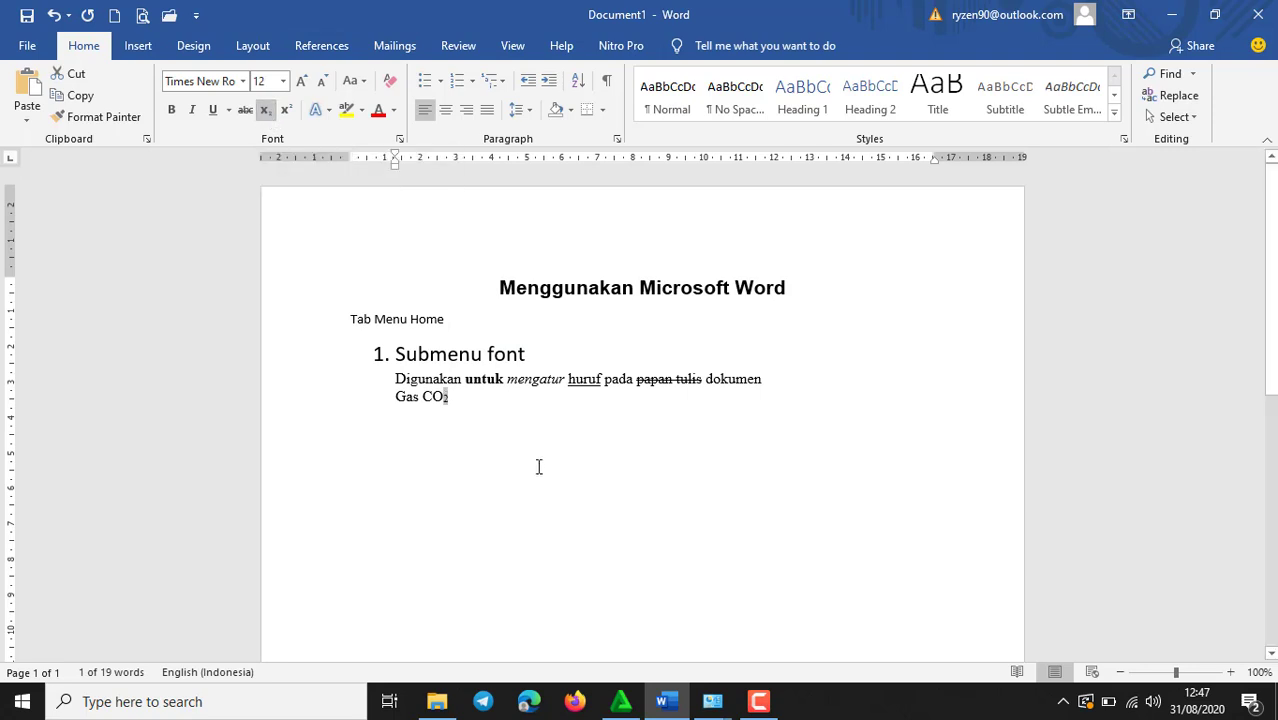
{"action": "left_click", "coordinate": [479, 402]}
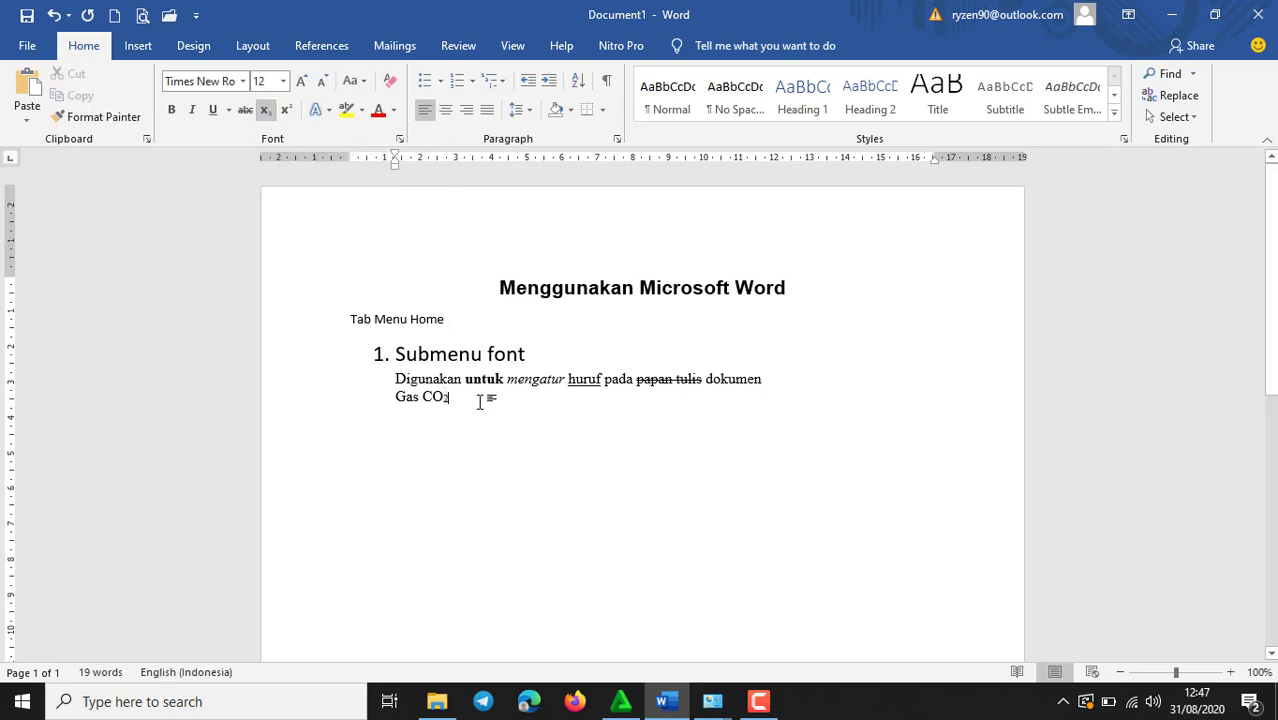
Start a new line below "Gas CO2" and clear its carried-over formatting.
{"action": "key", "text": "Return"}
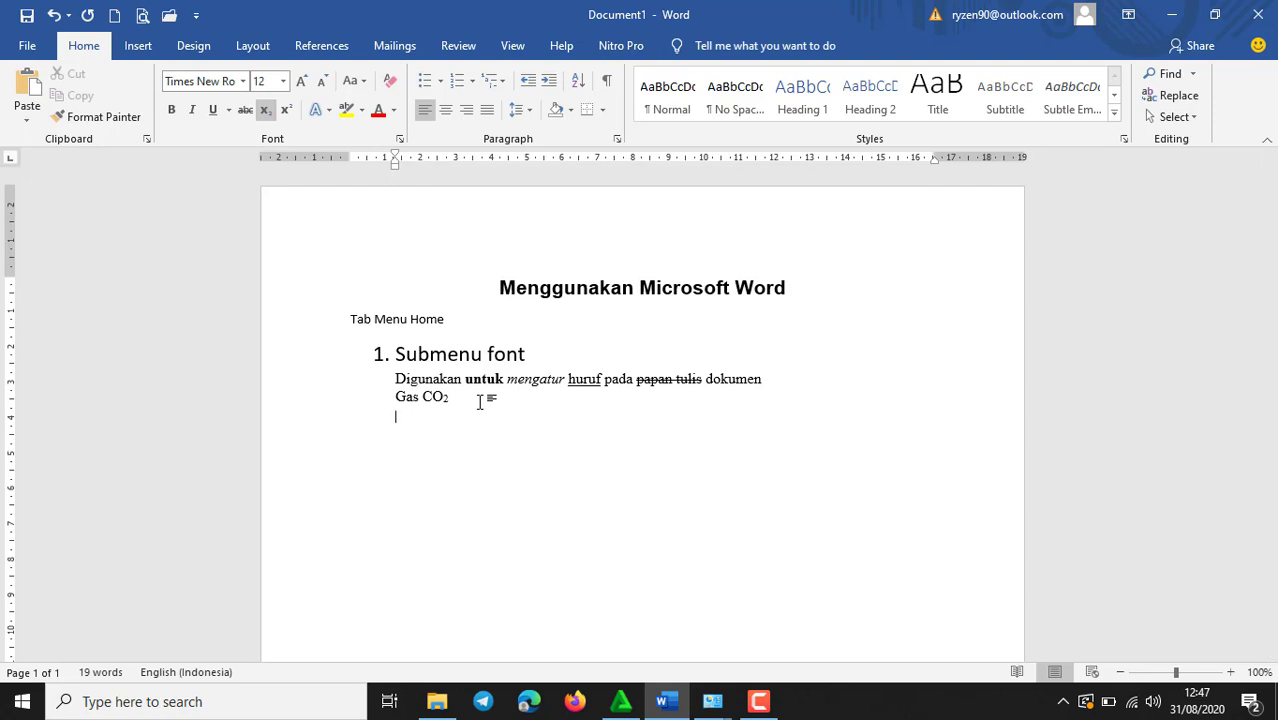
{"action": "type", "text": "a"}
{"action": "key", "text": "BackSpace"}
{"action": "key", "text": "BackSpace"}
{"action": "key", "text": "BackSpace"}
{"action": "key", "text": "BackSpace"}
{"action": "left_click", "coordinate": [390, 80]}
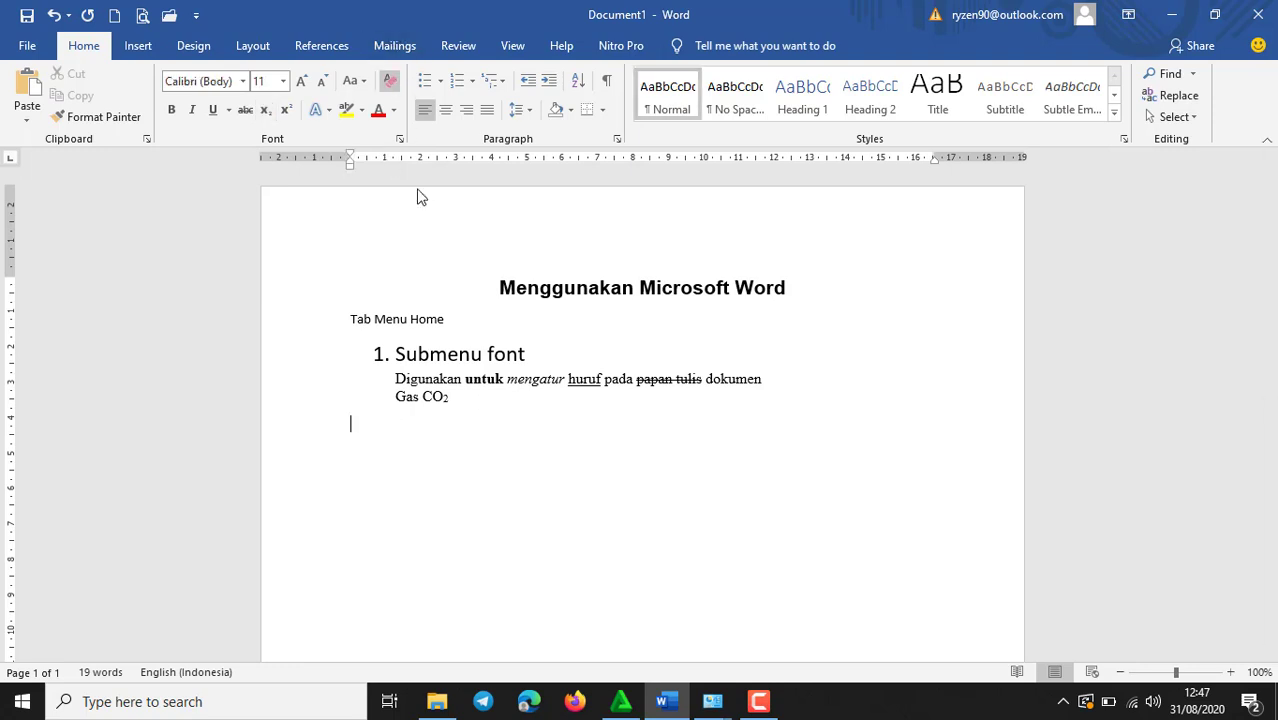
{"action": "left_click", "coordinate": [468, 417]}
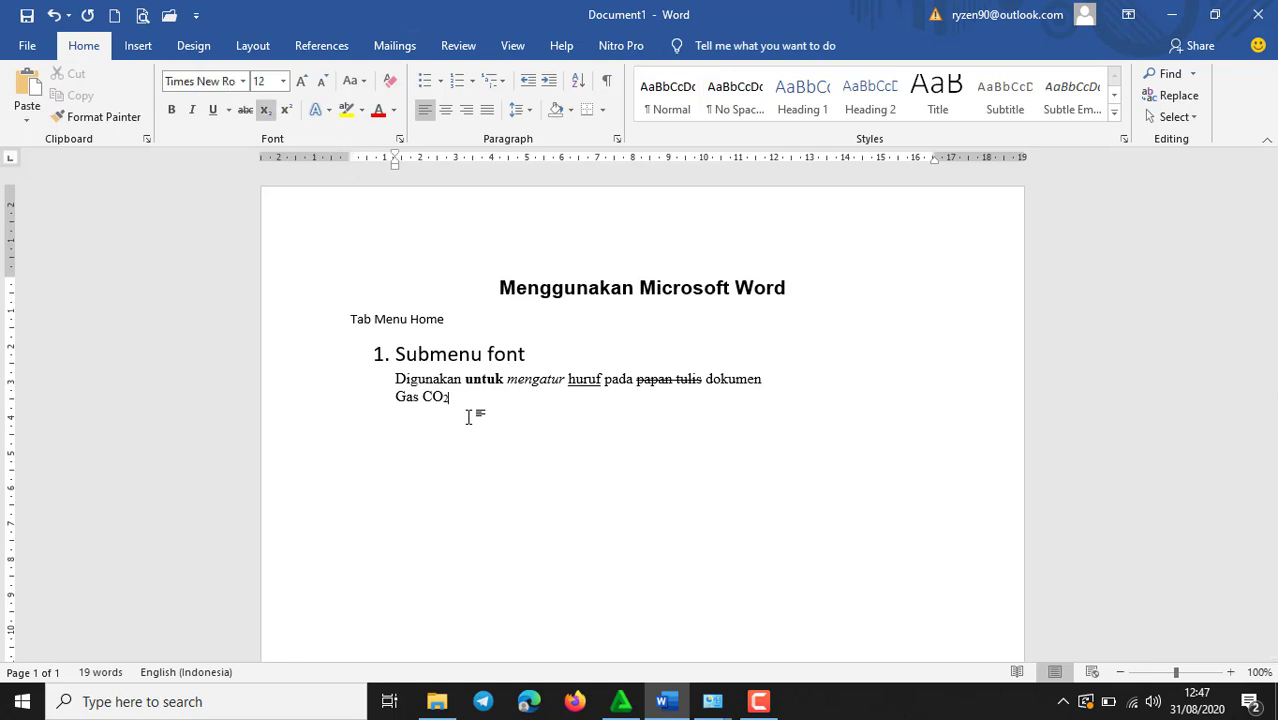
{"action": "key", "text": "Return"}
{"action": "left_click", "coordinate": [389, 84]}
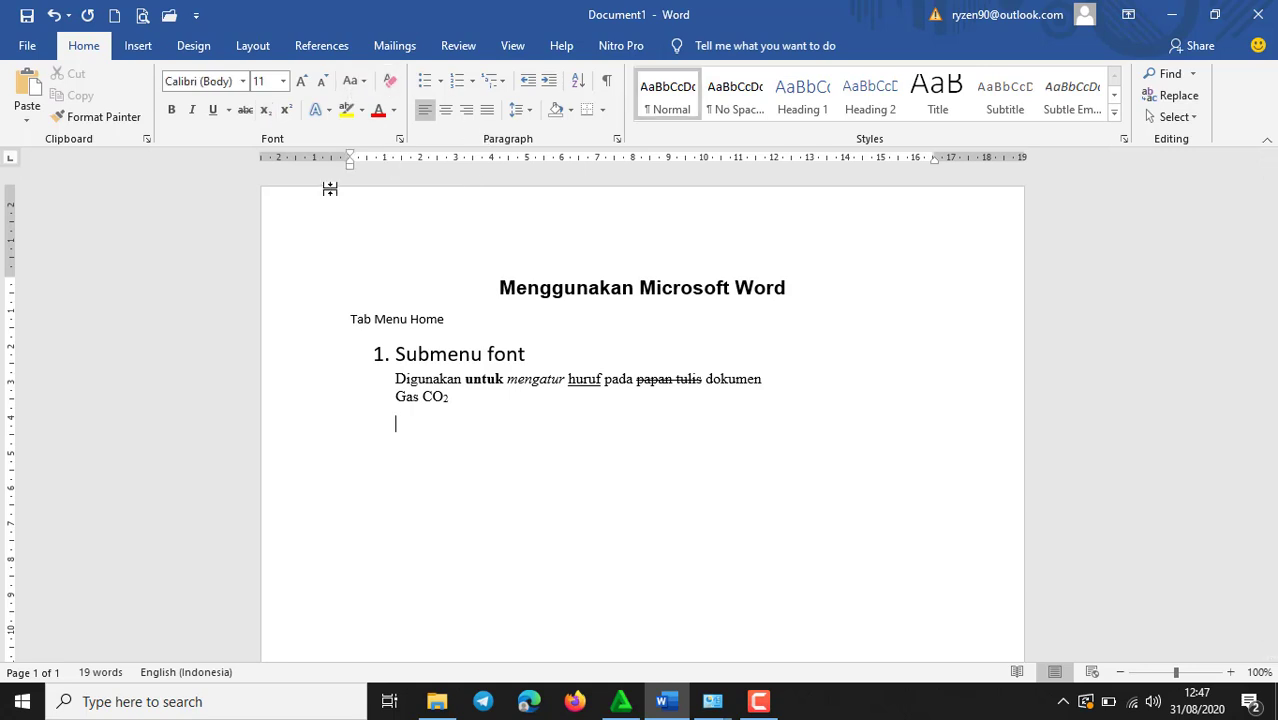
Enter the formula "A2 + B2 = C2" on the line below "Gas CO2".
{"action": "type", "text": "A2"}
{"action": "key", "text": "BackSpace"}
{"action": "key", "text": "BackSpace"}
{"action": "type", "text": "a"}
{"action": "key", "text": "BackSpace"}
{"action": "type", "text": "A2 + B2 = C2"}
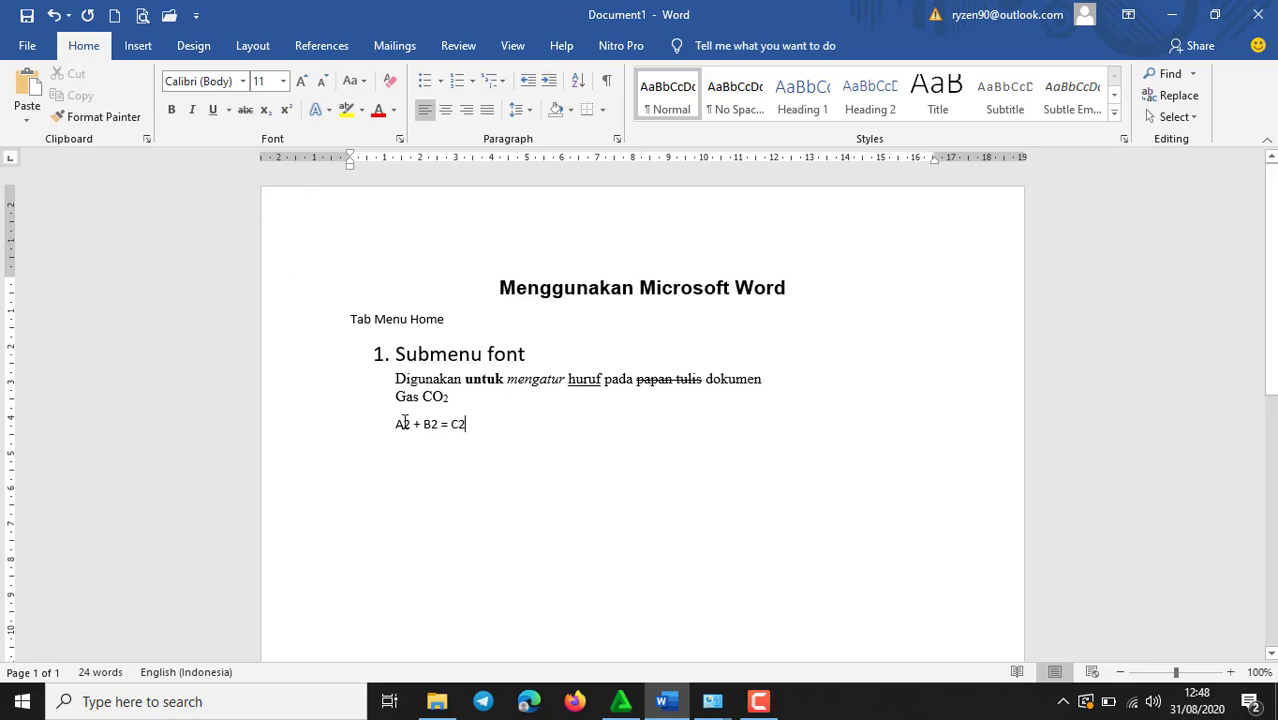
Format each 2 in the formula as superscript and start a new line with cleared formatting below it.
{"action": "left_click_drag", "start_coordinate": [405, 421], "coordinate": [413, 427]}
{"action": "left_click", "coordinate": [286, 110]}
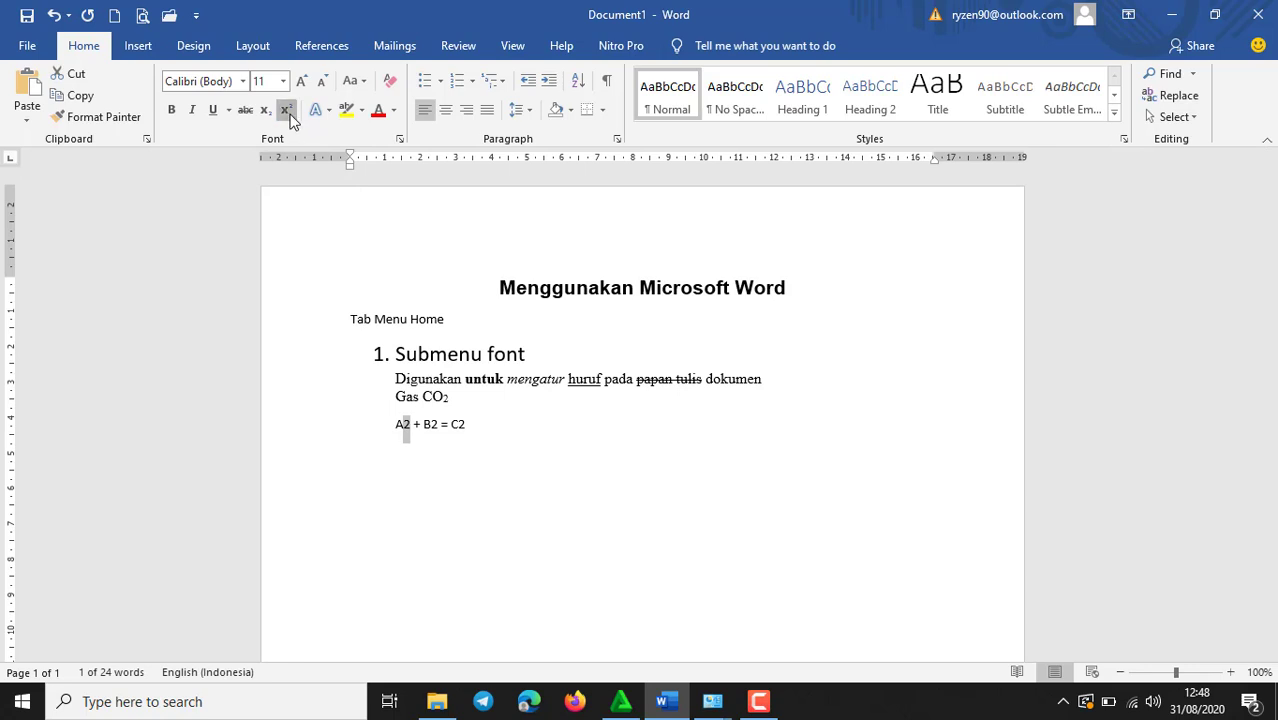
{"action": "left_click", "coordinate": [424, 425]}
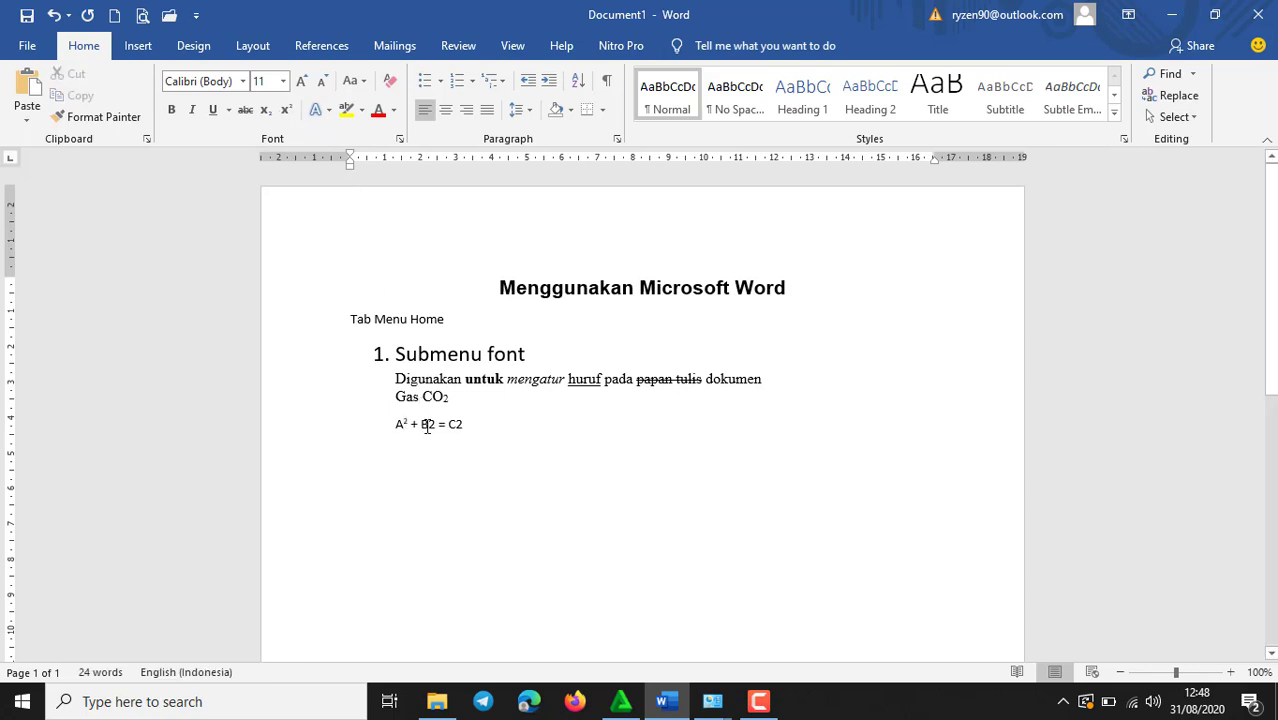
{"action": "left_click_drag", "start_coordinate": [429, 424], "coordinate": [437, 426]}
{"action": "left_click", "coordinate": [288, 110]}
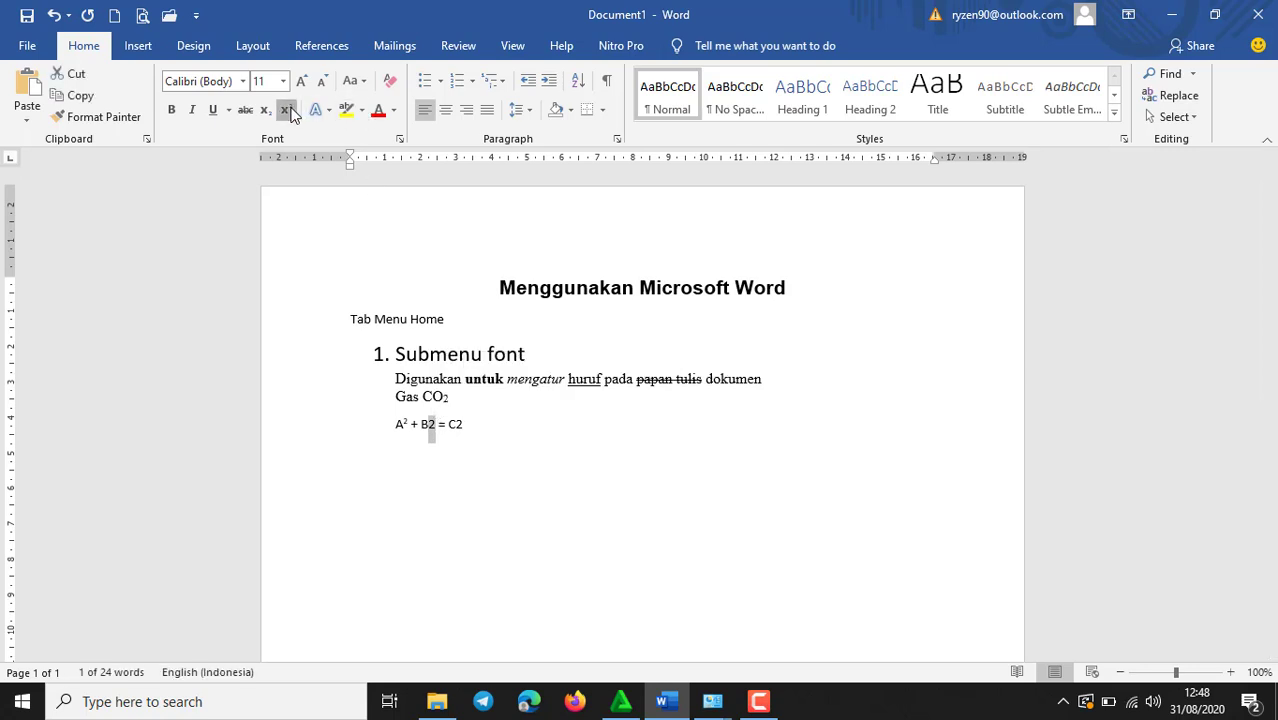
{"action": "left_click", "coordinate": [454, 424]}
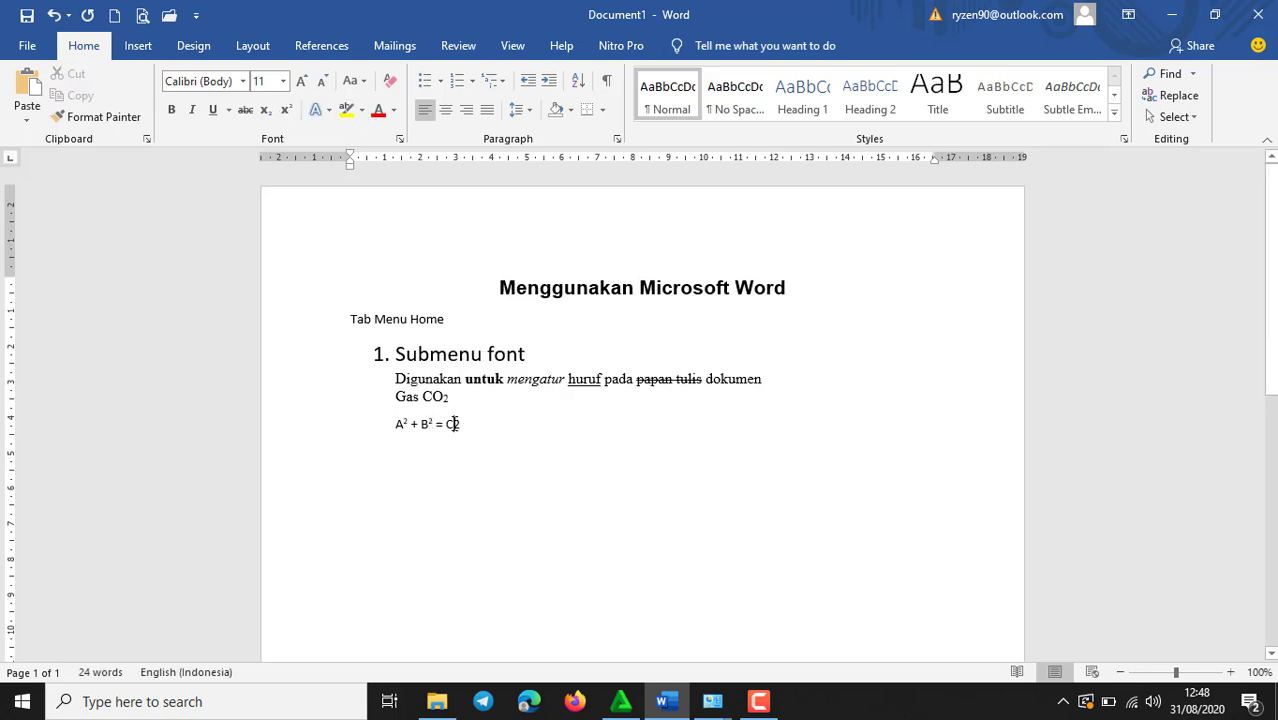
{"action": "left_click_drag", "start_coordinate": [459, 424], "coordinate": [452, 425]}
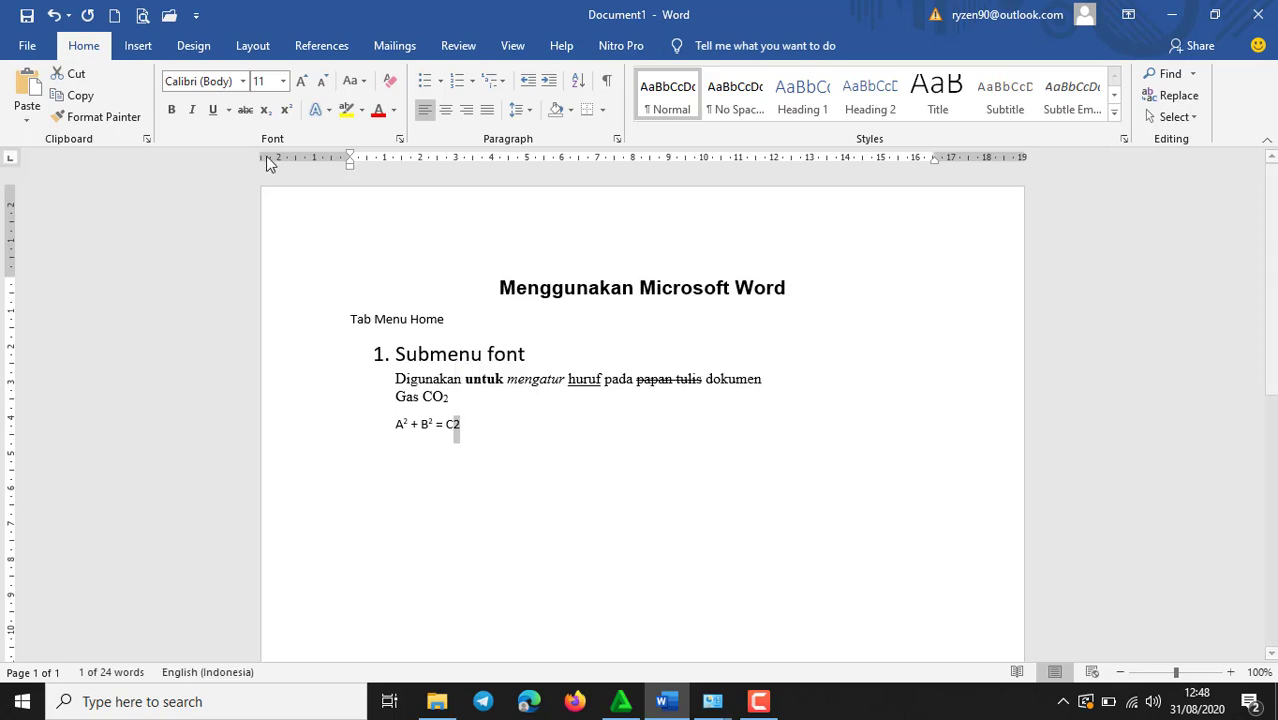
{"action": "left_click", "coordinate": [287, 112]}
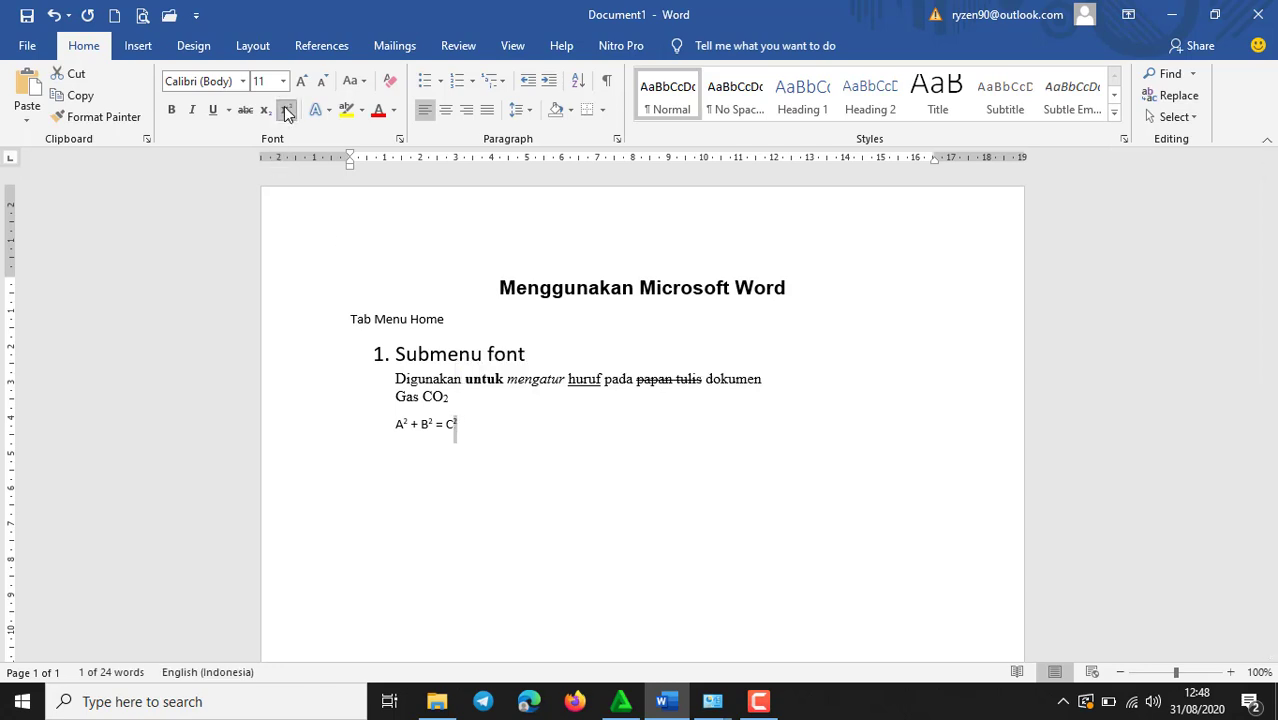
{"action": "left_click", "coordinate": [491, 425]}
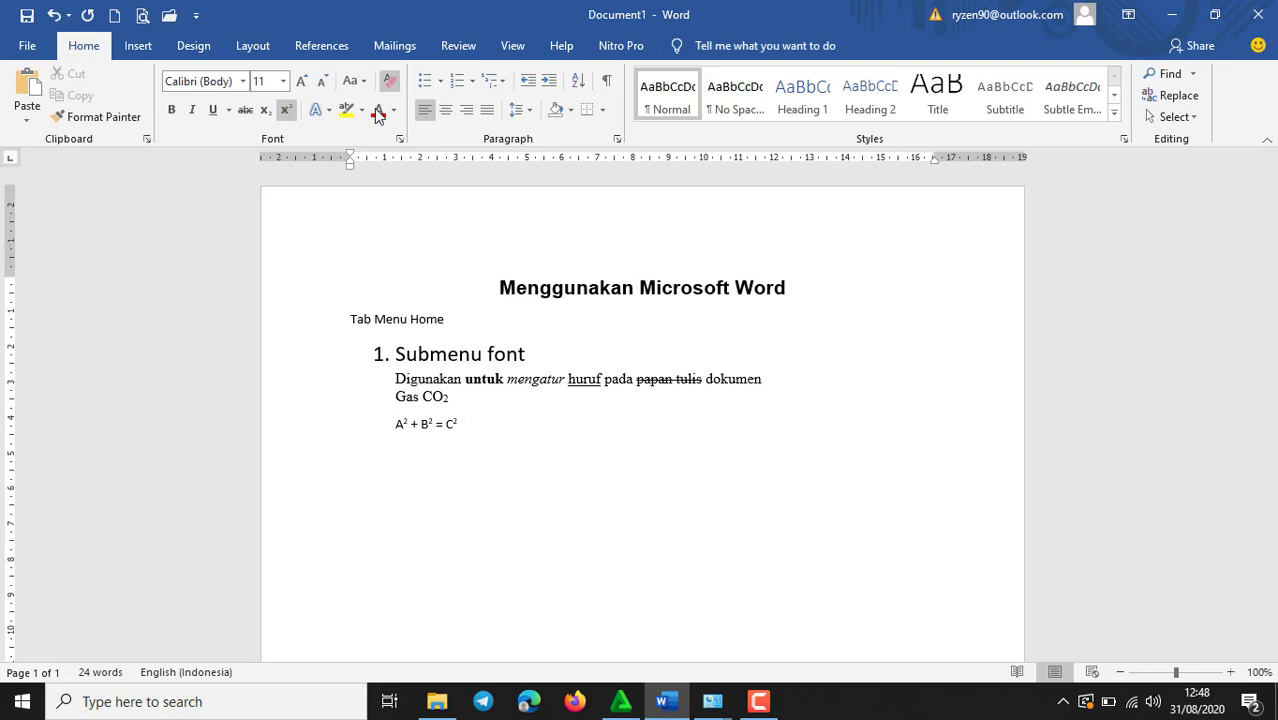
{"action": "left_click", "coordinate": [389, 84]}
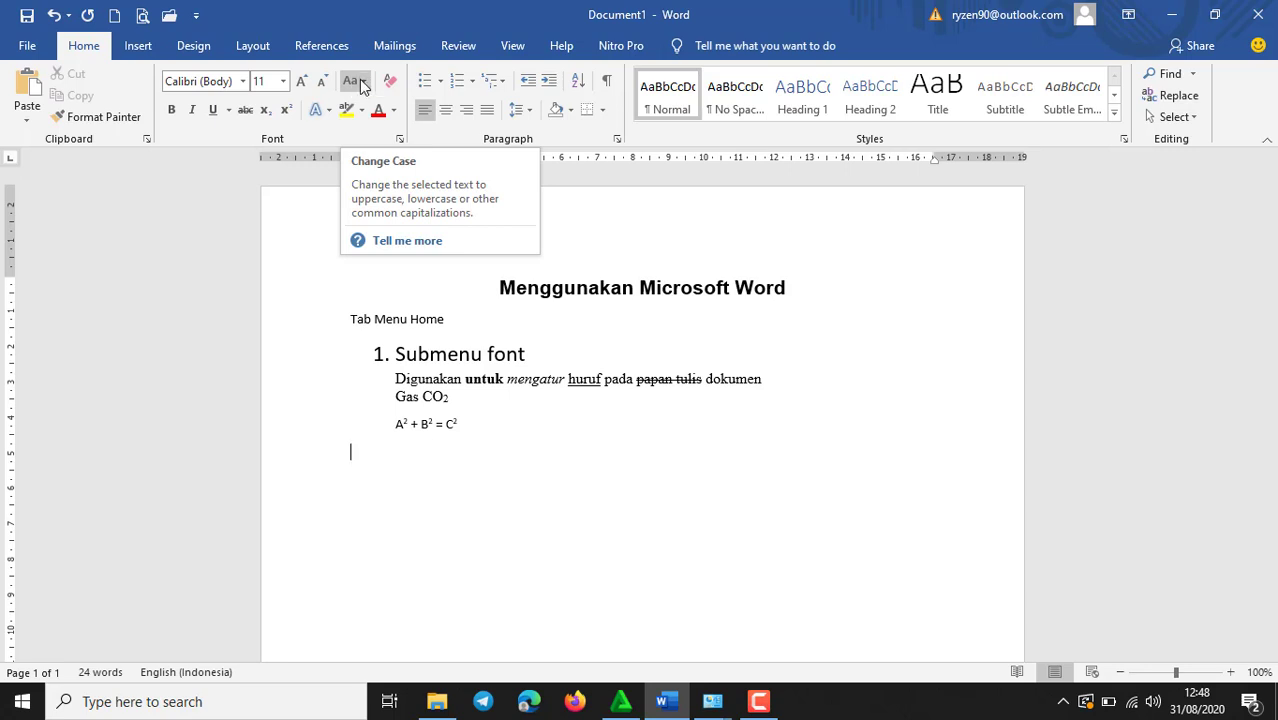
Cycle the case of the list item "Submenu font" through uppercase and lowercase, ending with Capitalize Each Word.
{"action": "left_click", "coordinate": [394, 354]}
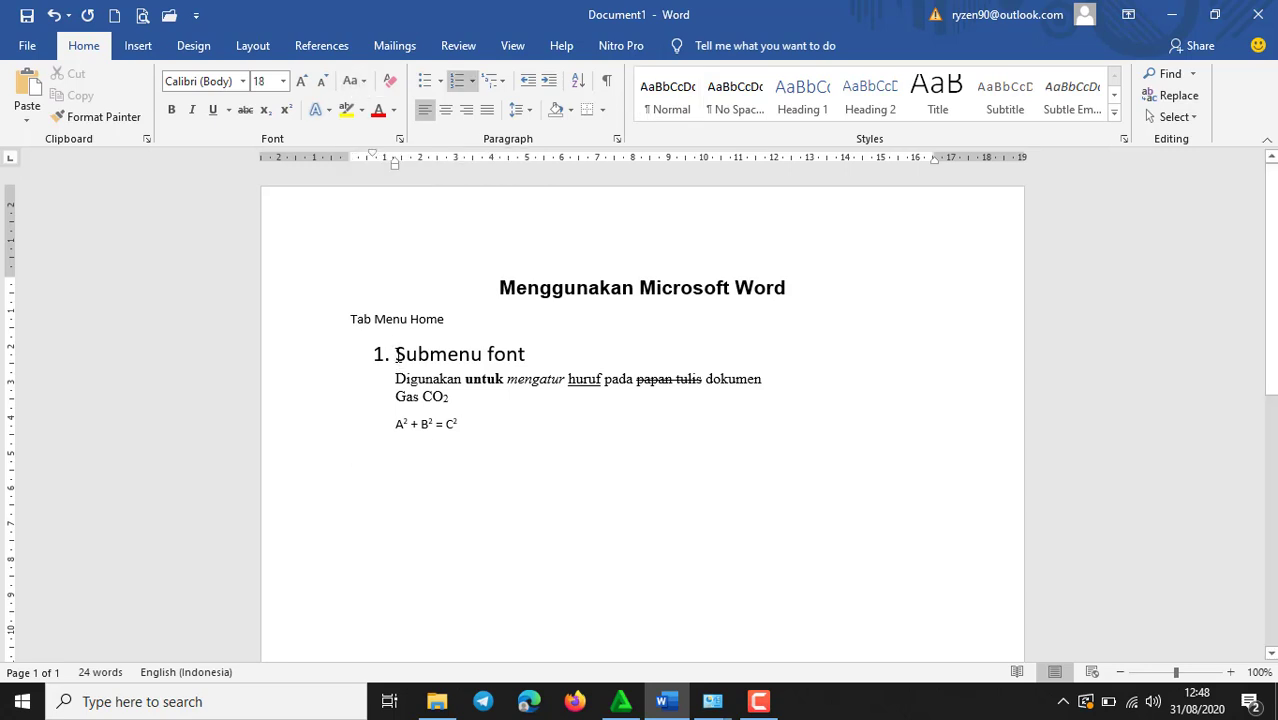
{"action": "left_click_drag", "start_coordinate": [397, 355], "coordinate": [538, 357]}
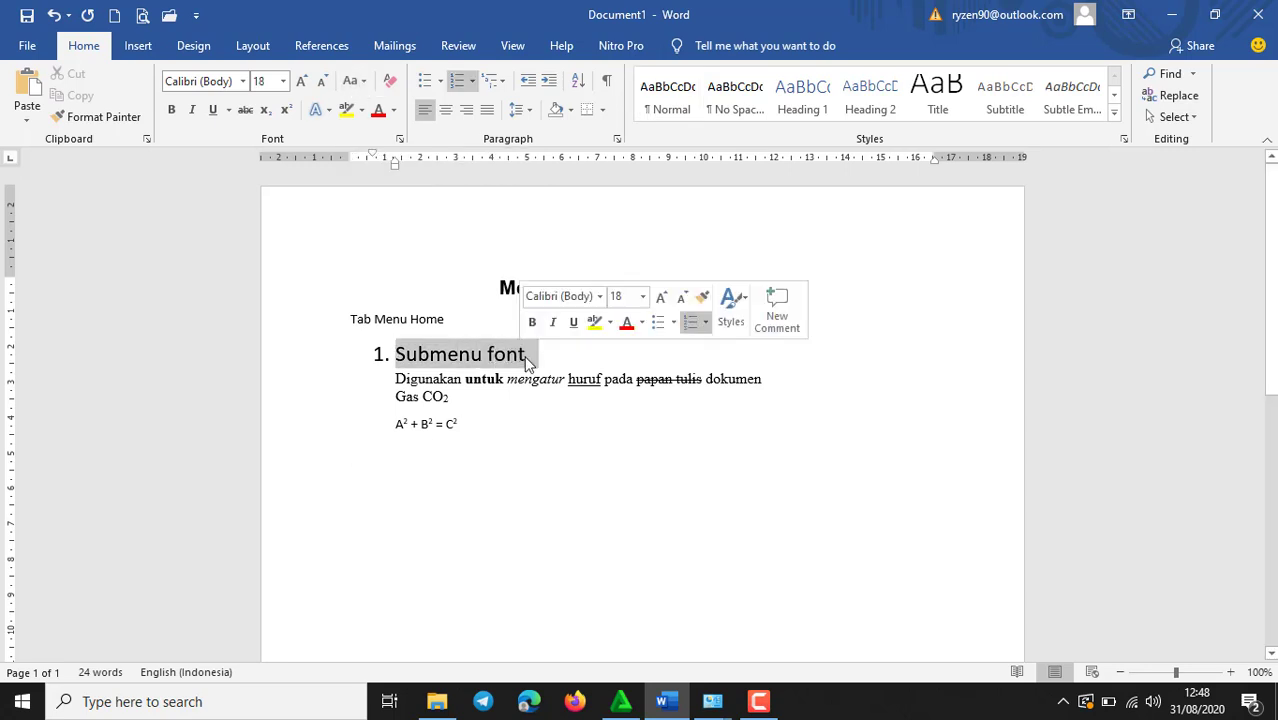
{"action": "left_click", "coordinate": [364, 81]}
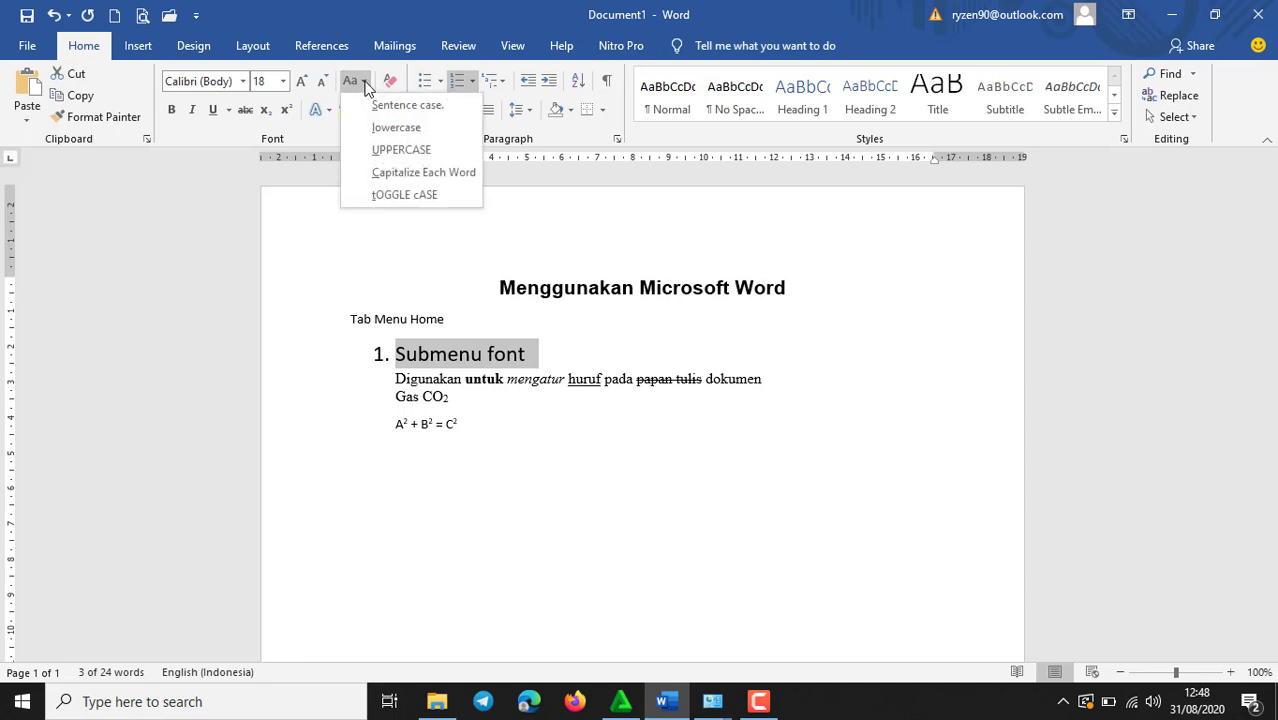
{"action": "left_click", "coordinate": [398, 149]}
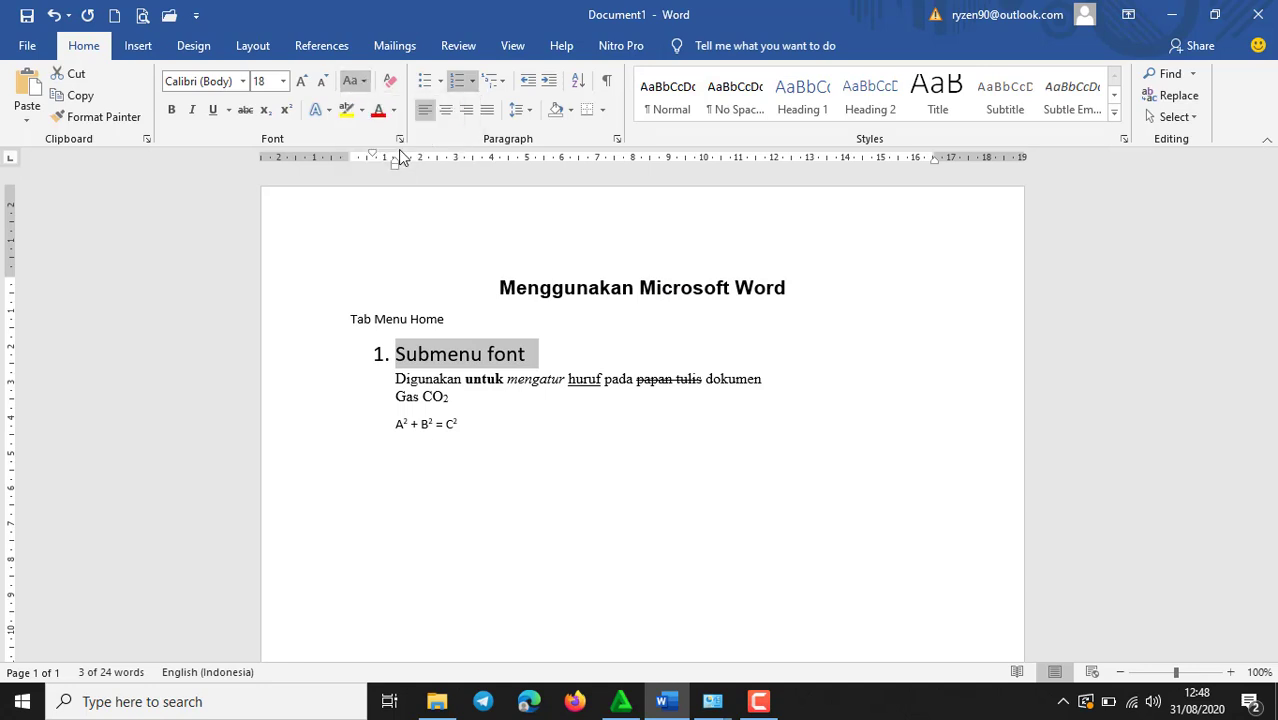
{"action": "left_click", "coordinate": [364, 81]}
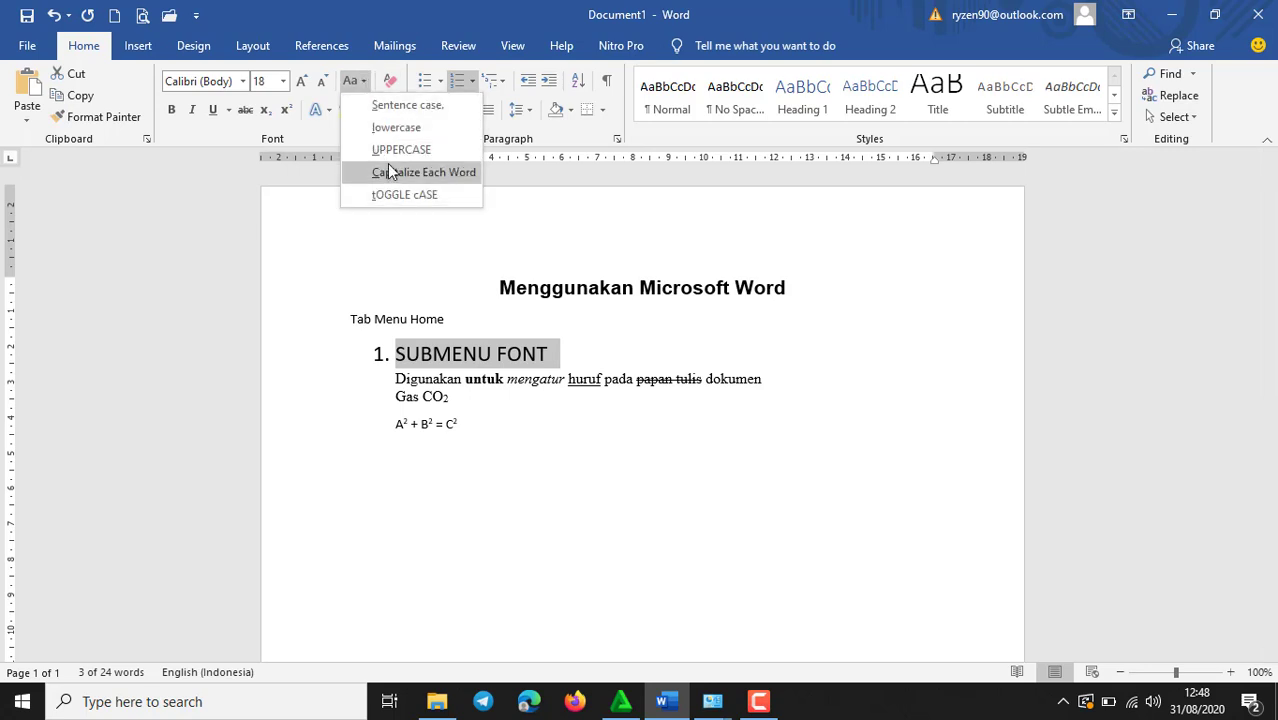
{"action": "left_click", "coordinate": [391, 127]}
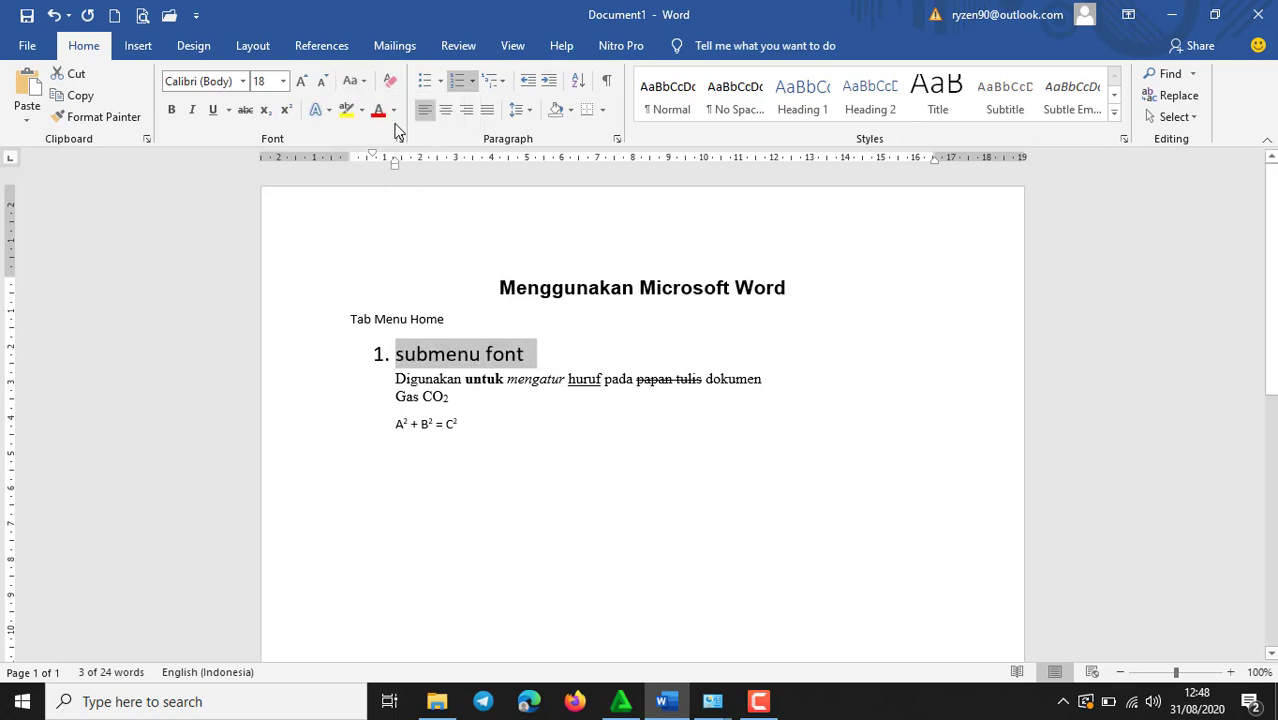
{"action": "left_click", "coordinate": [357, 80]}
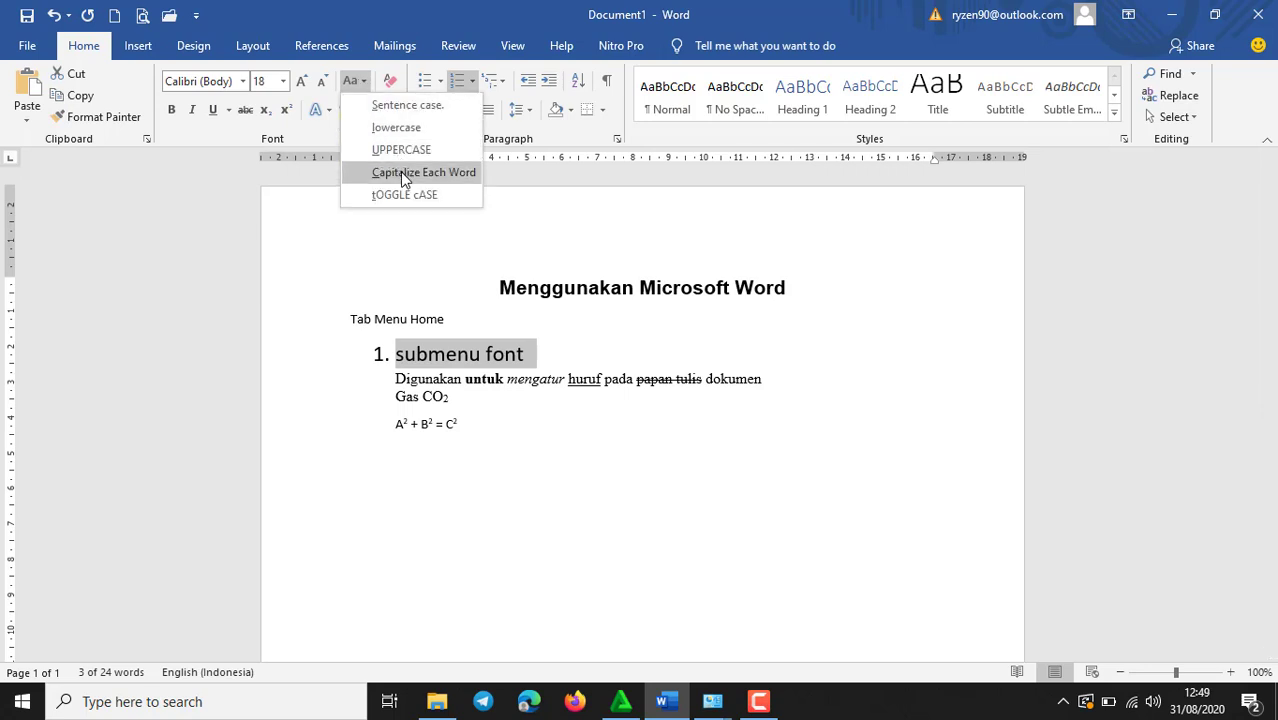
{"action": "left_click", "coordinate": [401, 172]}
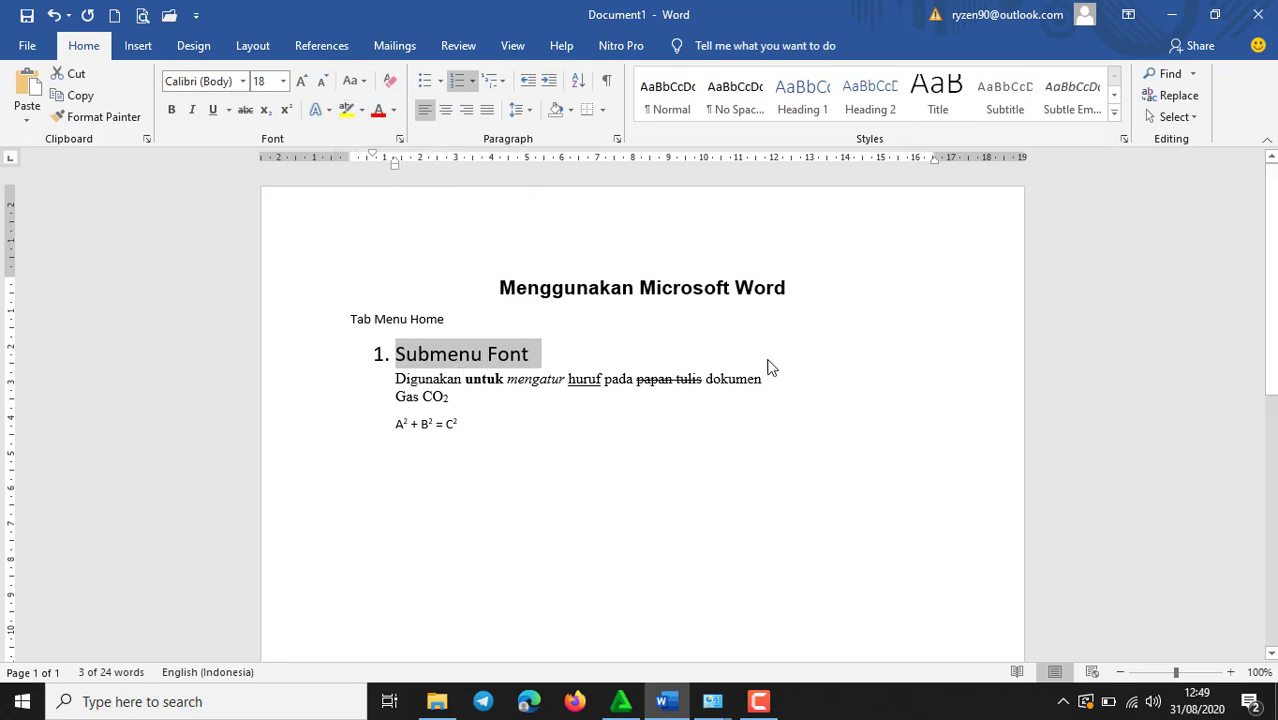
Highlight the word "dokumen" at the end of the sentence in turquoise.
{"action": "double_click", "coordinate": [710, 381]}
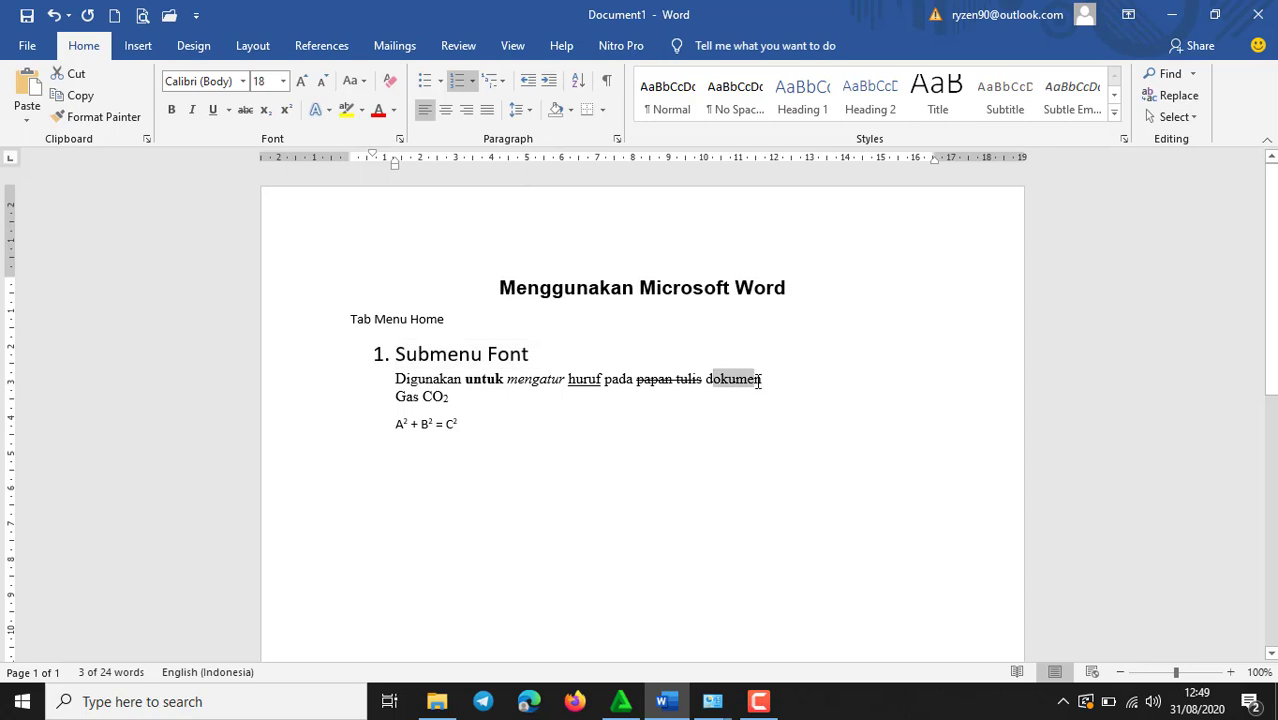
{"action": "left_click_drag", "start_coordinate": [707, 381], "coordinate": [768, 381]}
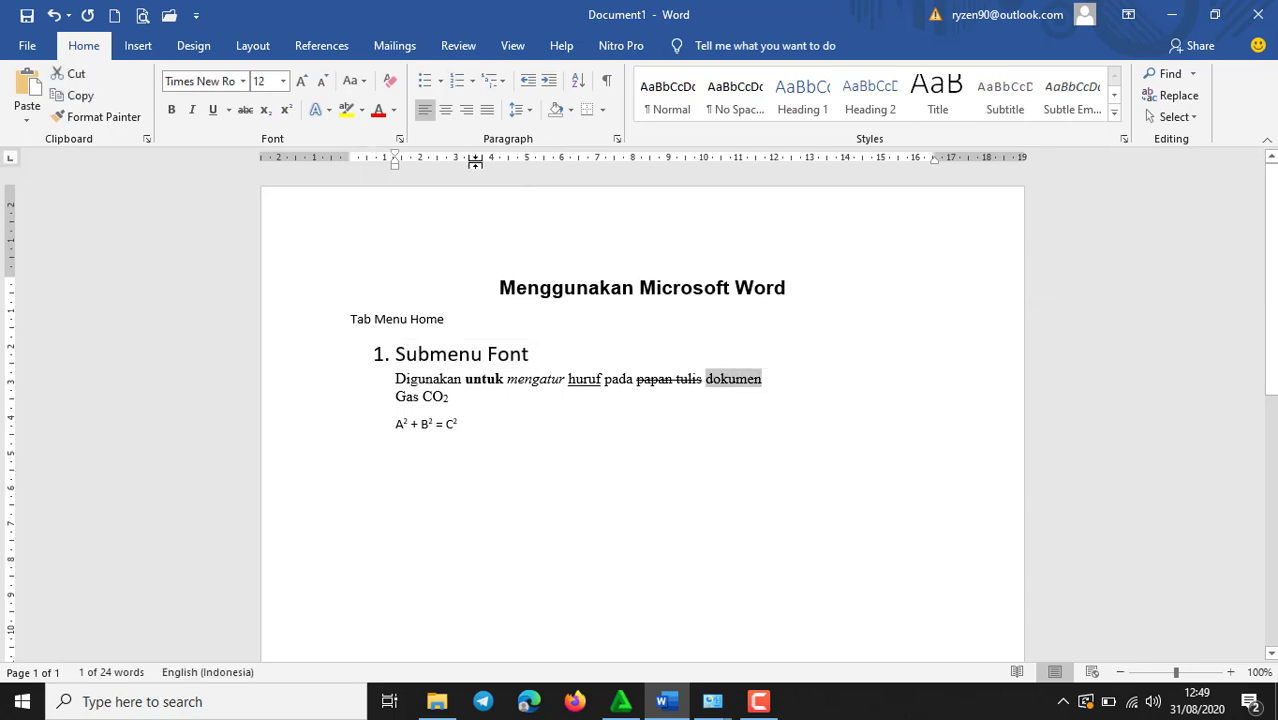
{"action": "left_click", "coordinate": [363, 112]}
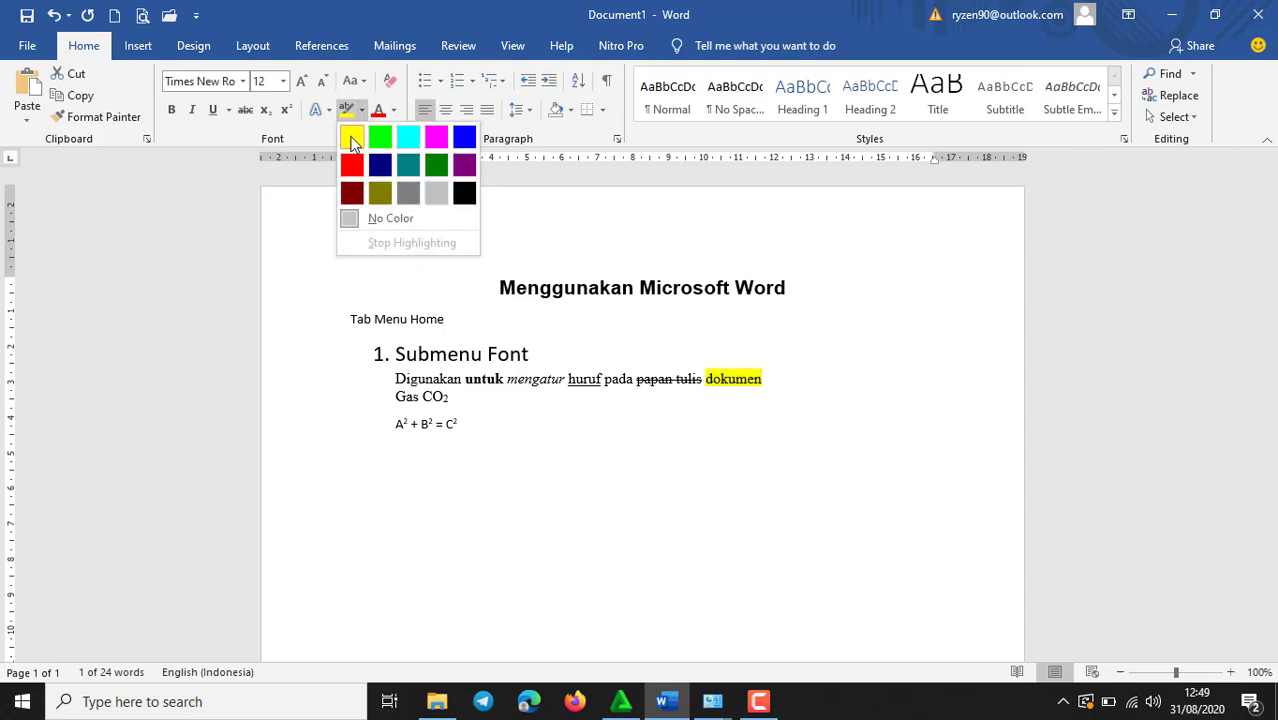
{"action": "left_click", "coordinate": [408, 140]}
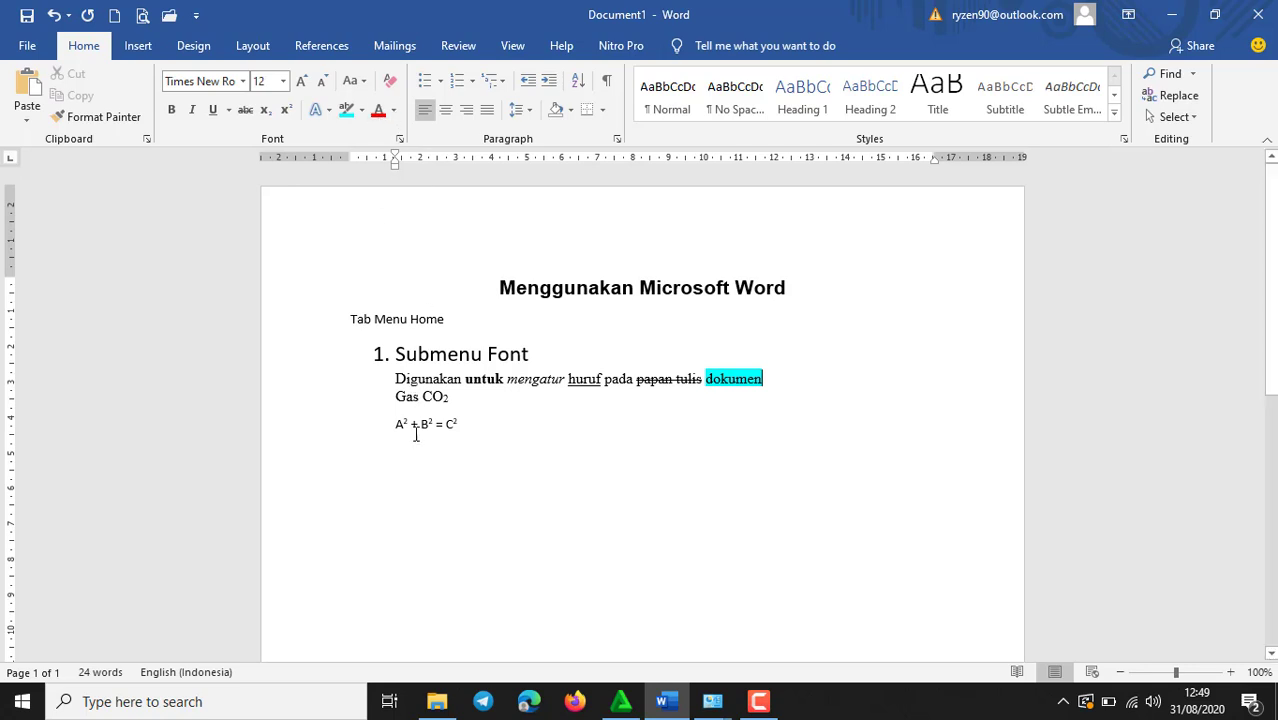
Enter the sentence "Font color digunakan untuk membuat efek warna pada huruf" on the line below the formula.
{"action": "left_click", "coordinate": [472, 422]}
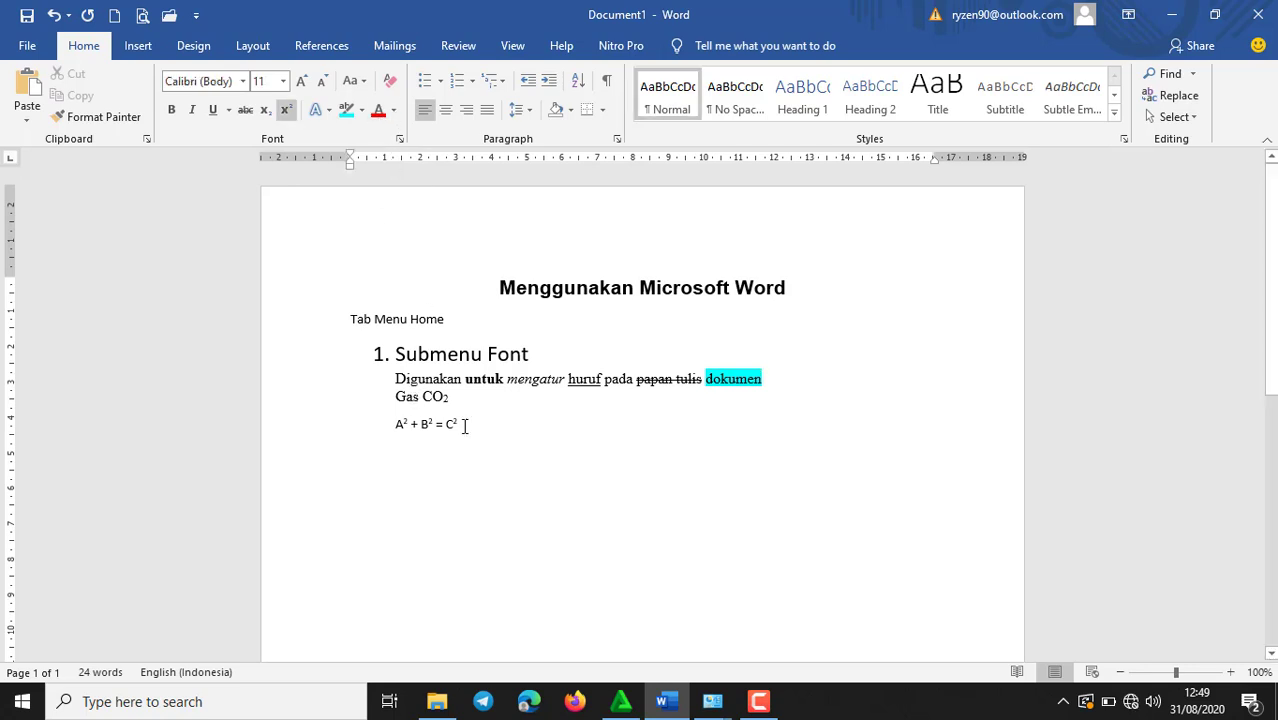
{"action": "left_click", "coordinate": [391, 458]}
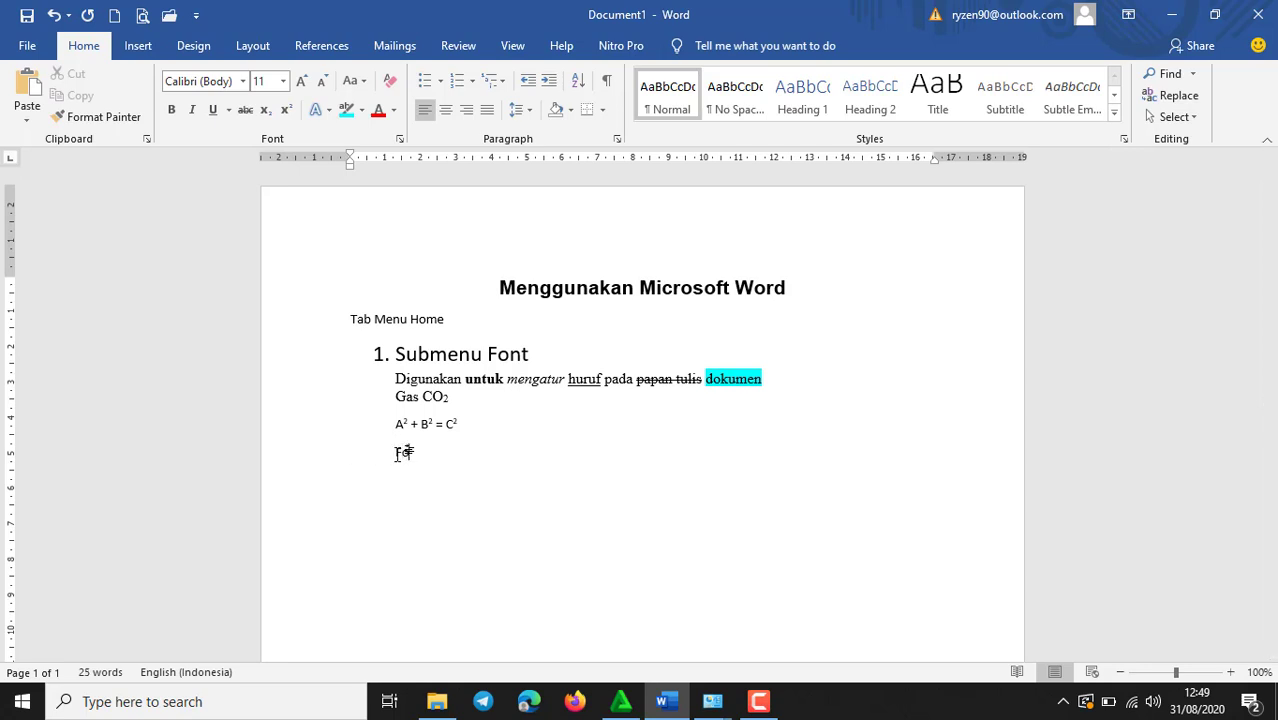
{"action": "type", "text": "Font color digunakan "}
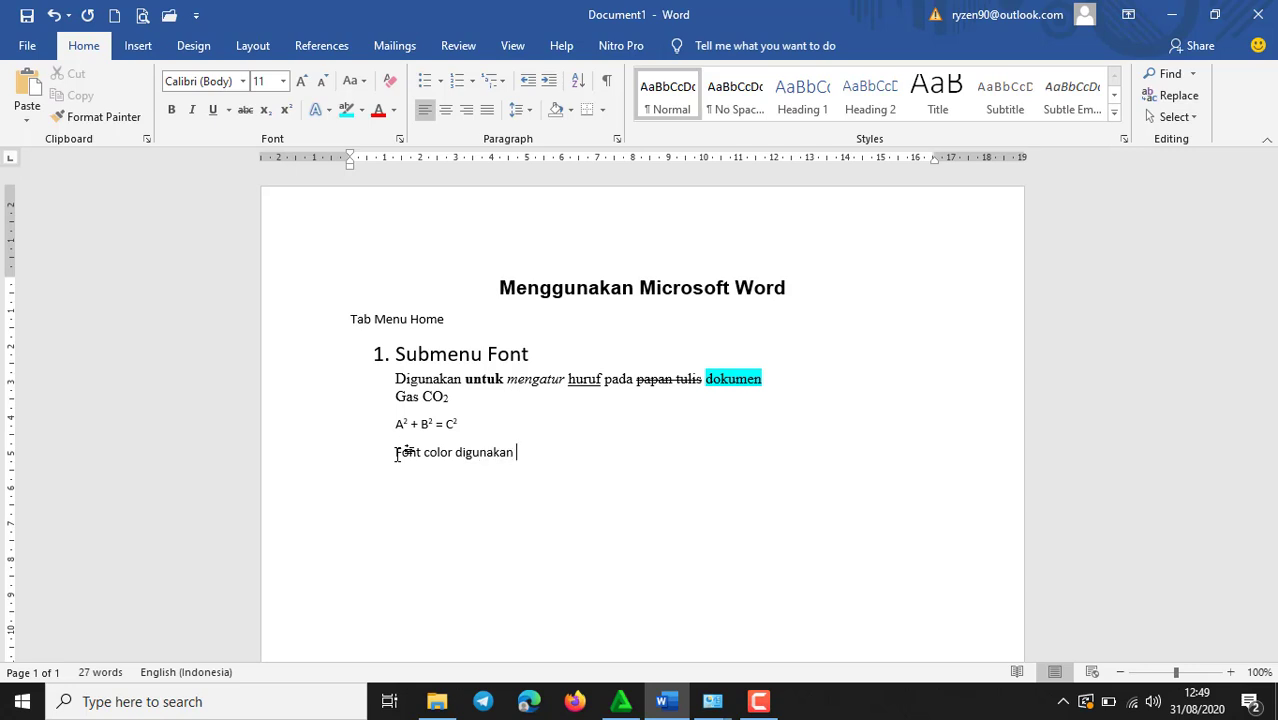
{"action": "type", "text": "untuk membuat efe"}
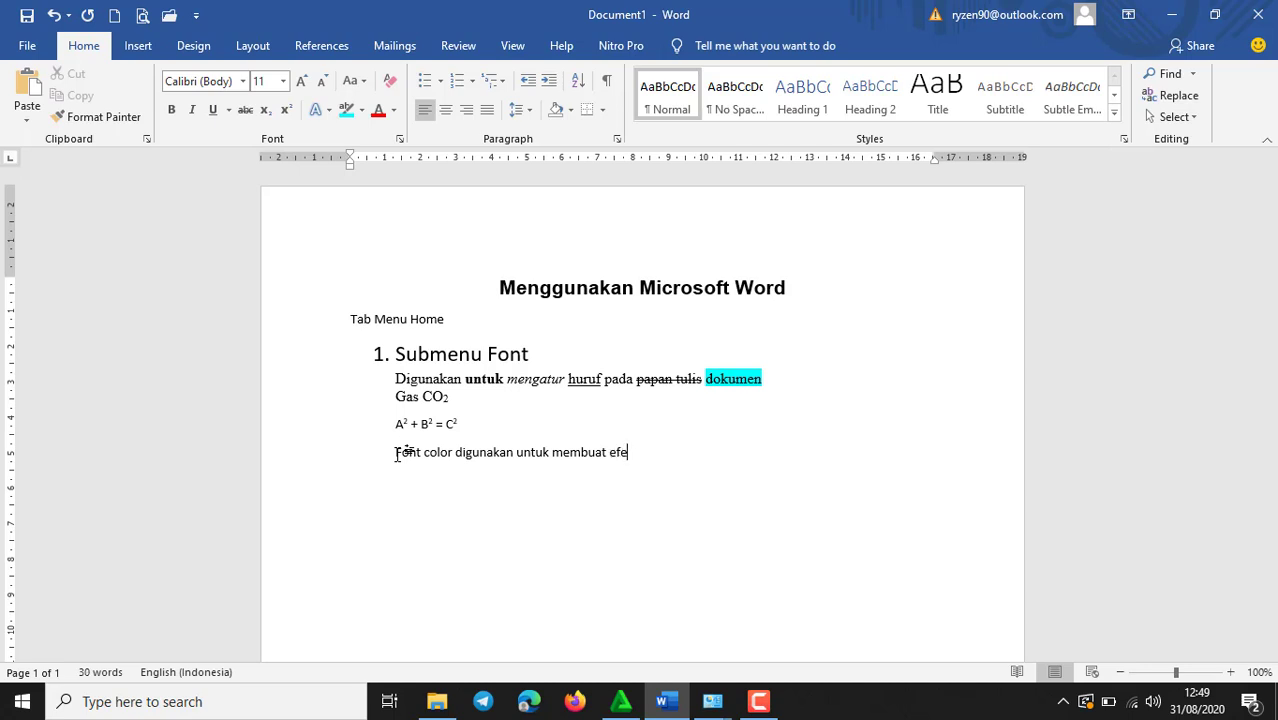
{"action": "type", "text": "k warna pada huruf"}
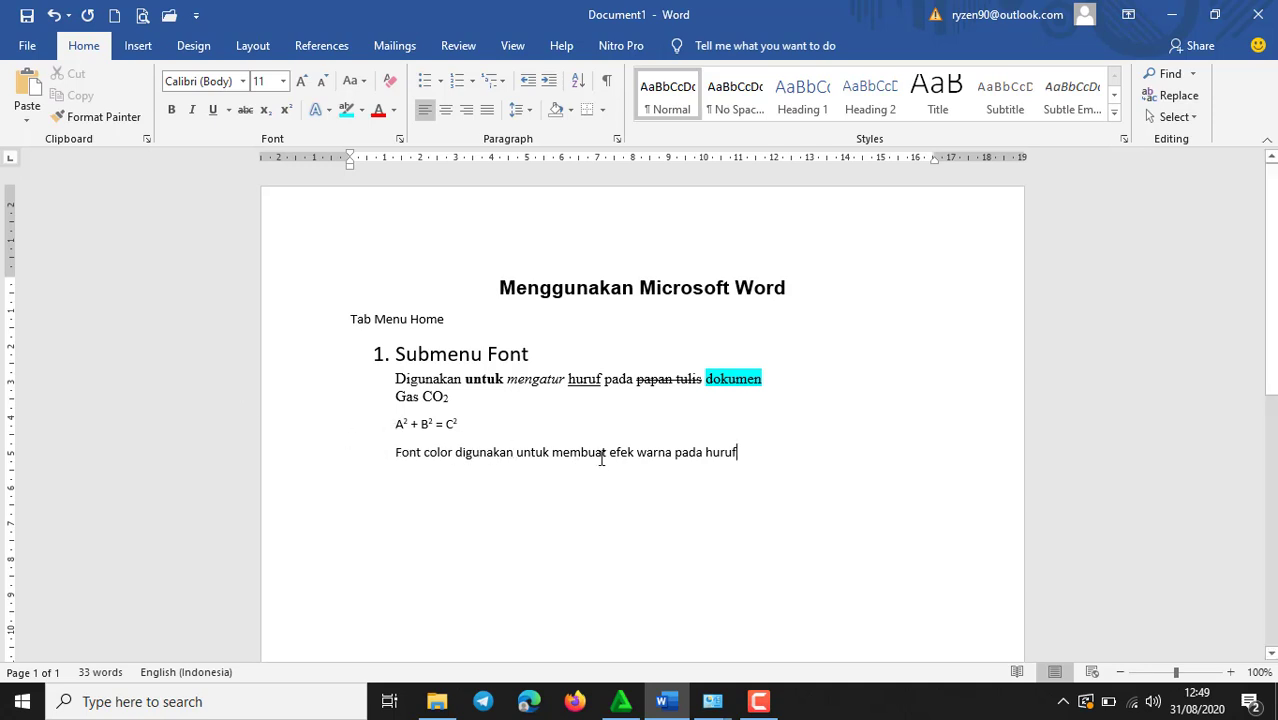
Color the words "efek warna" in the font color sentence dark red.
{"action": "left_click_drag", "start_coordinate": [610, 452], "coordinate": [674, 453]}
{"action": "left_click", "coordinate": [393, 112]}
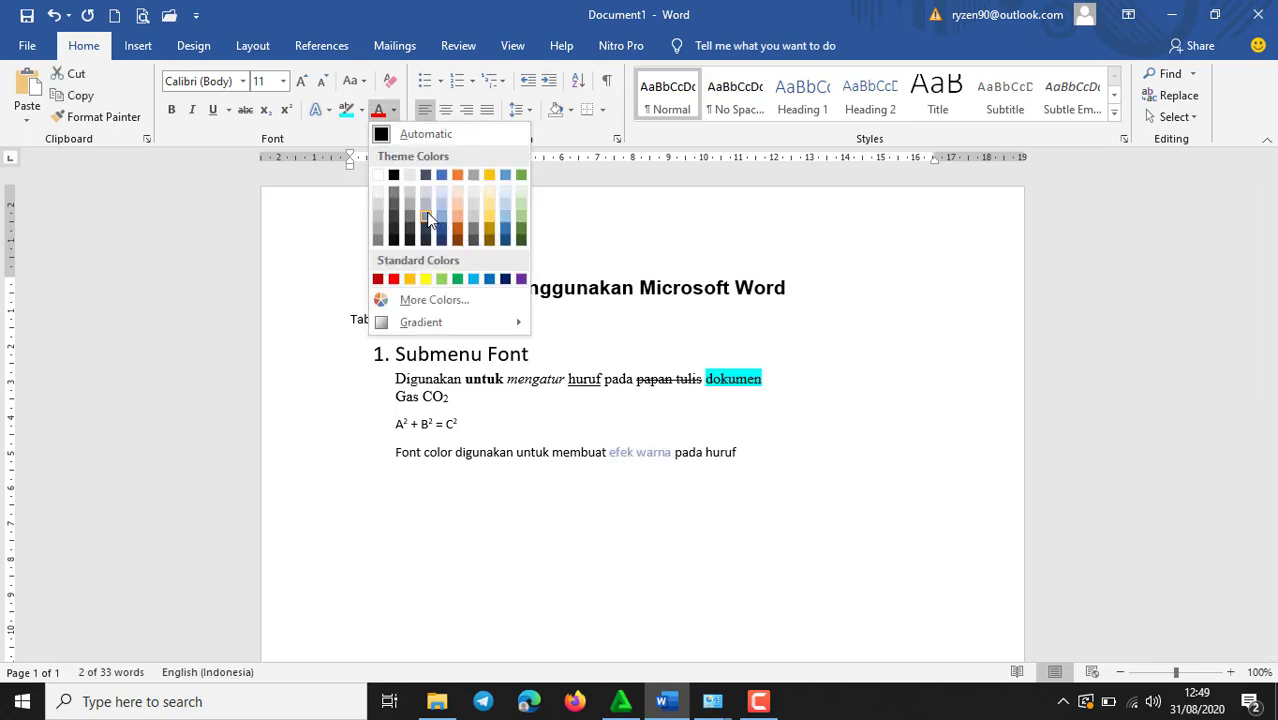
{"action": "left_click", "coordinate": [380, 281]}
Add the numbered list item 2 "Submenu Paragraph" below the font color sentence.
{"action": "left_click", "coordinate": [761, 451]}
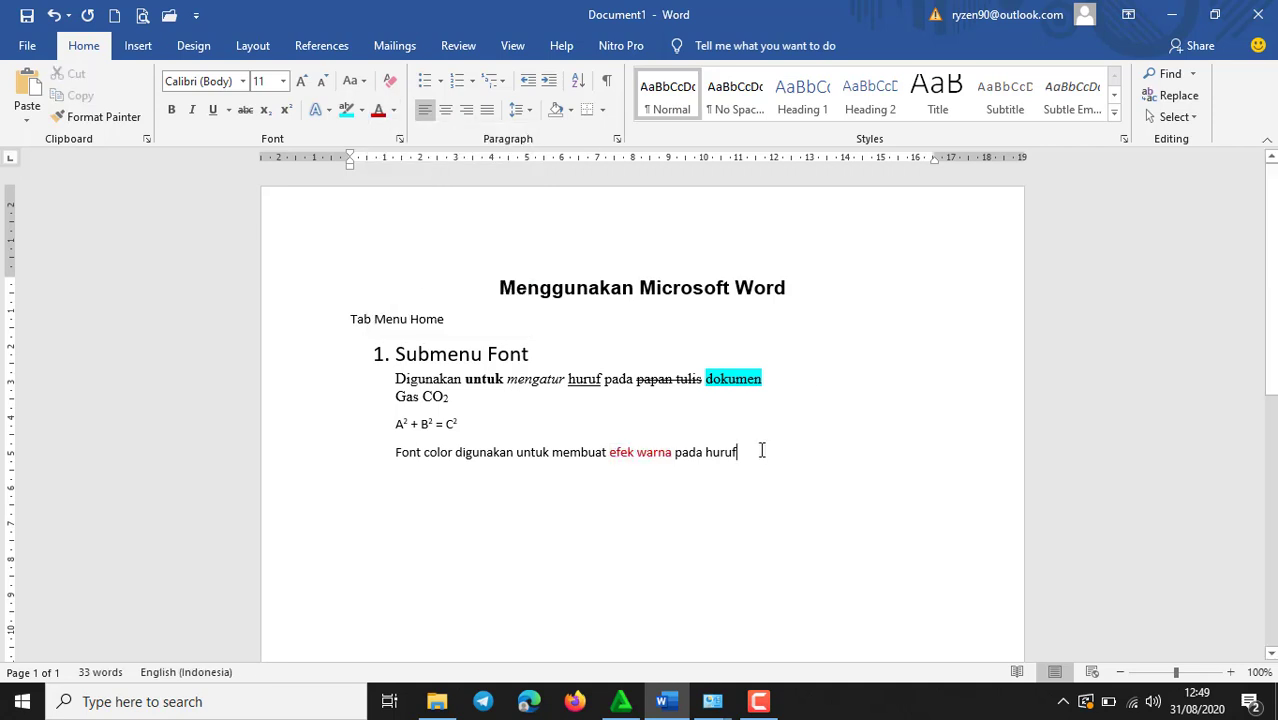
{"action": "key", "text": "Return"}
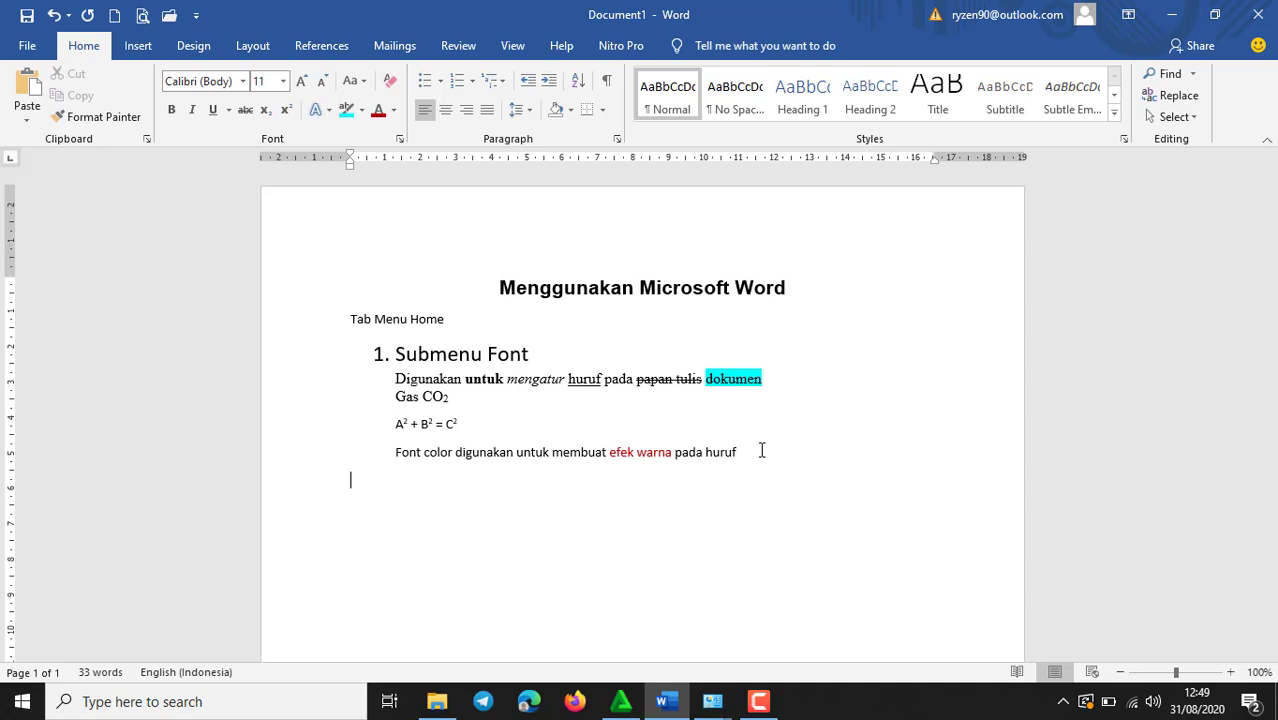
{"action": "type", "text": "2."}
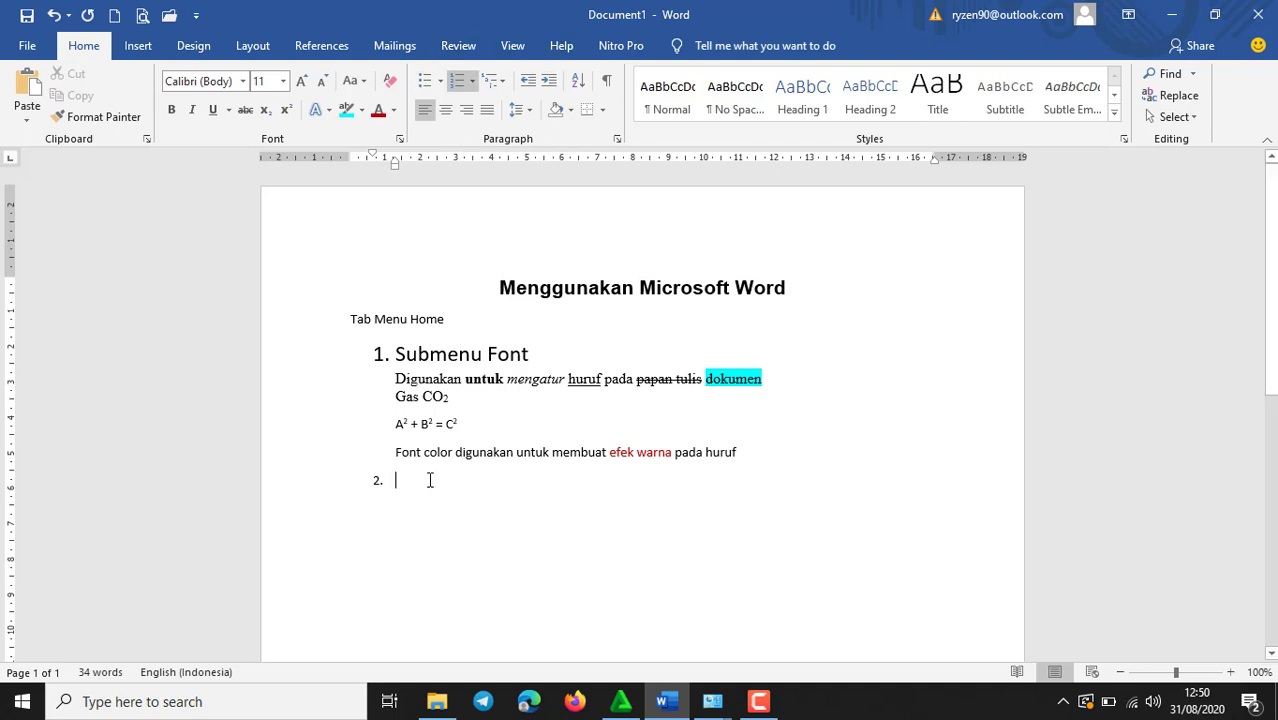
{"action": "type", "text": "S"}
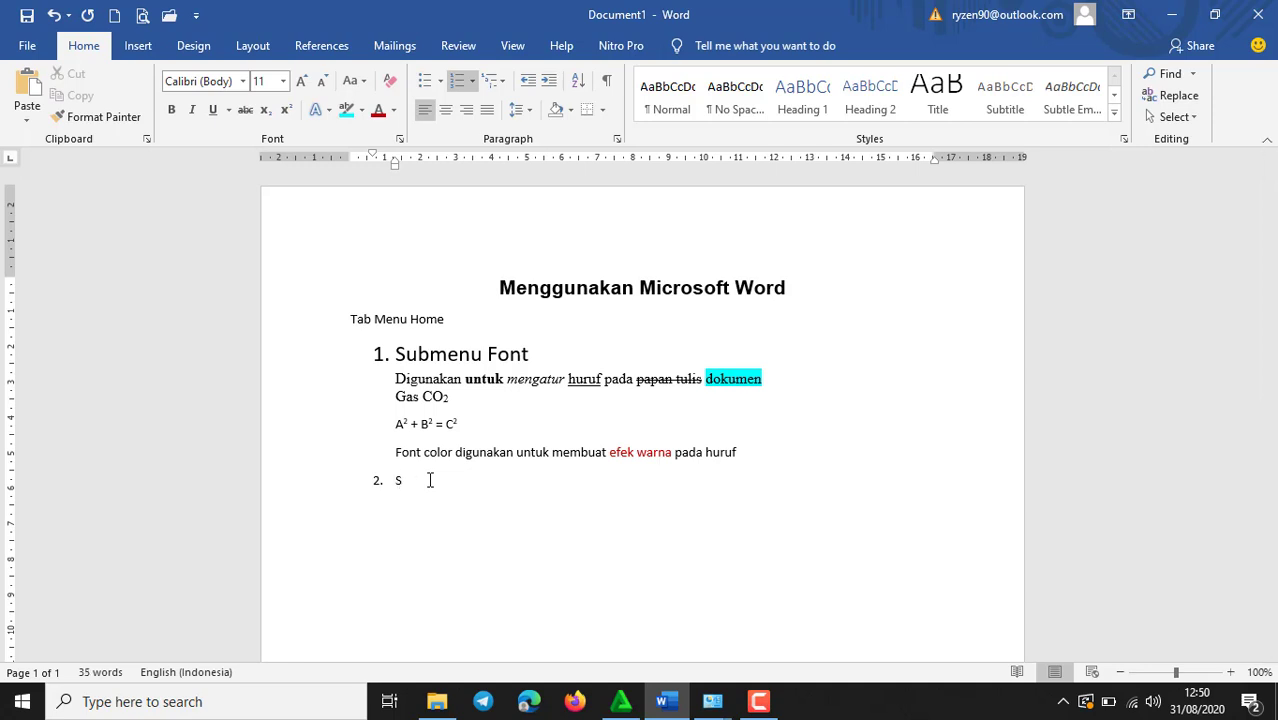
{"action": "type", "text": "ubmenu Paragraph"}
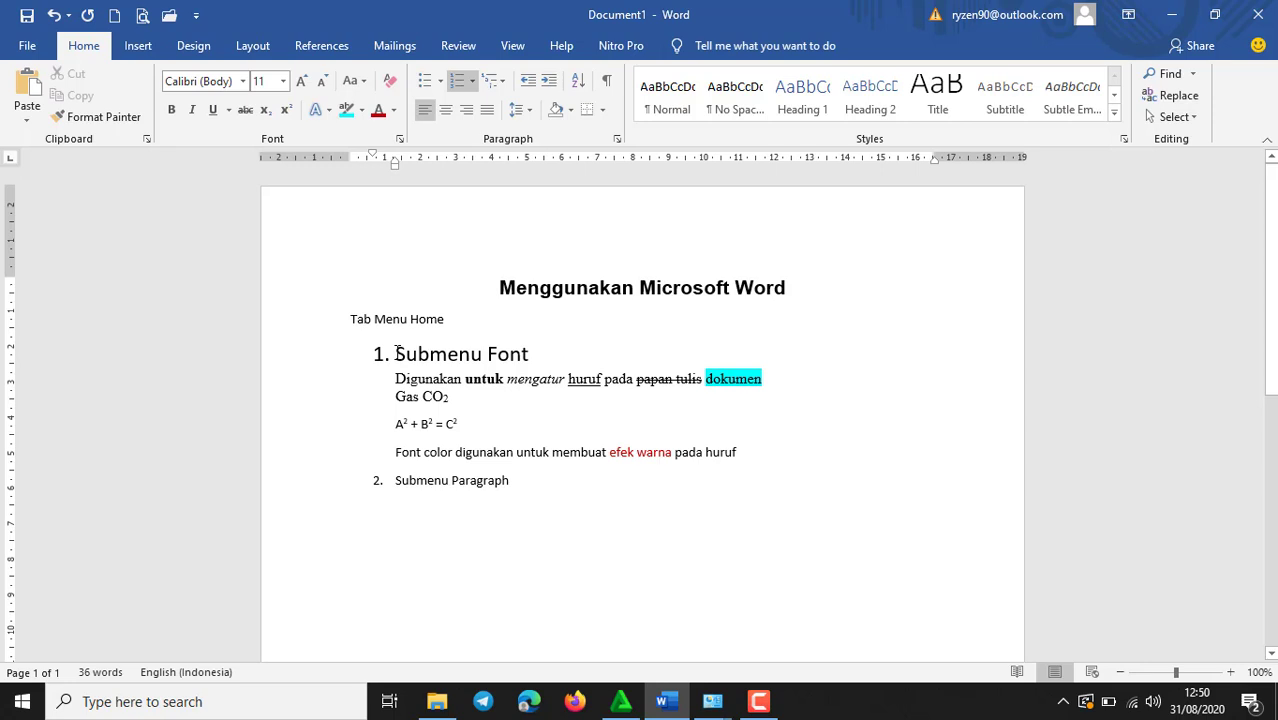
Copy the formatting of the "Submenu Font" item to "Submenu Paragraph" and start an unnumbered, indented line below it.
{"action": "left_click", "coordinate": [112, 117]}
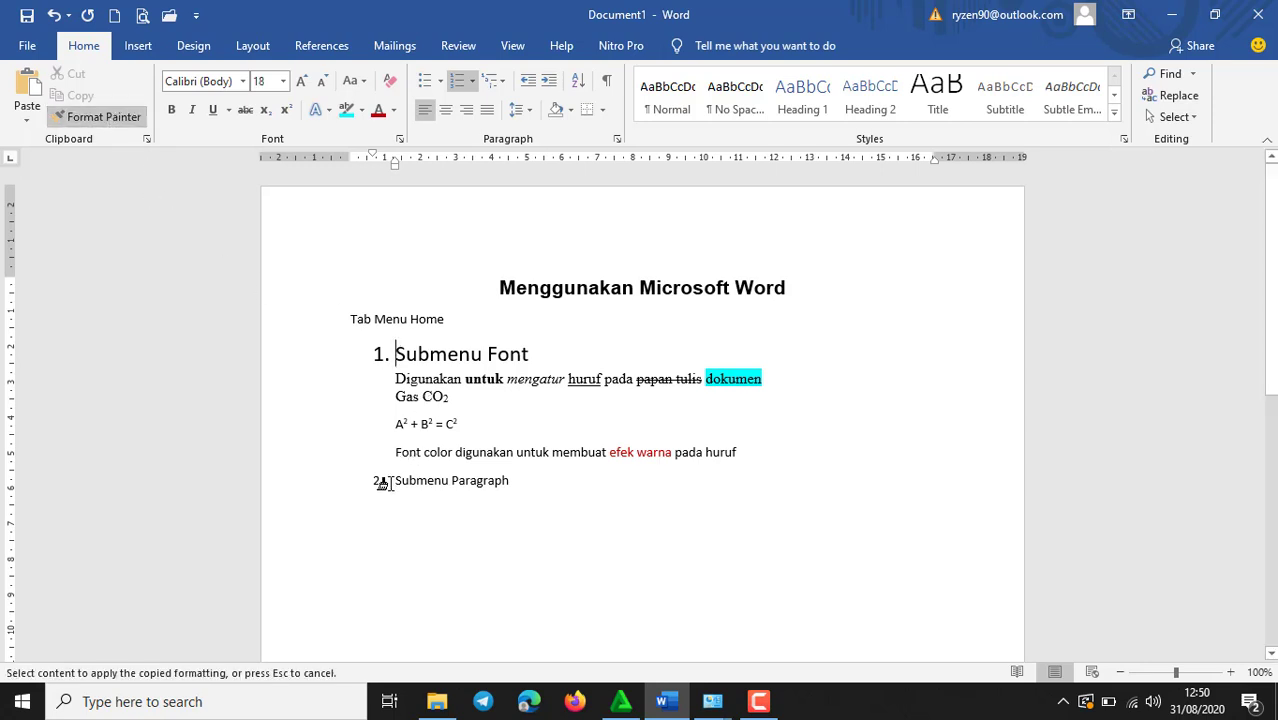
{"action": "left_click_drag", "start_coordinate": [379, 480], "coordinate": [497, 484]}
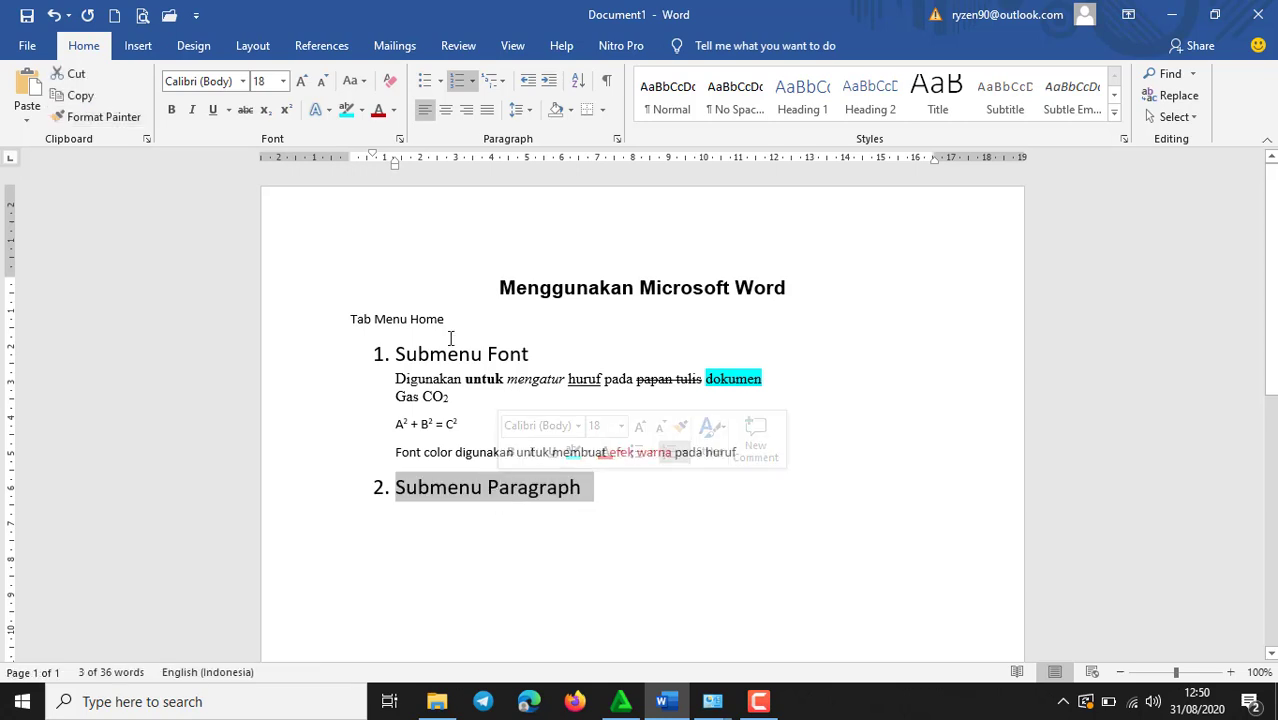
{"action": "left_click", "coordinate": [604, 503]}
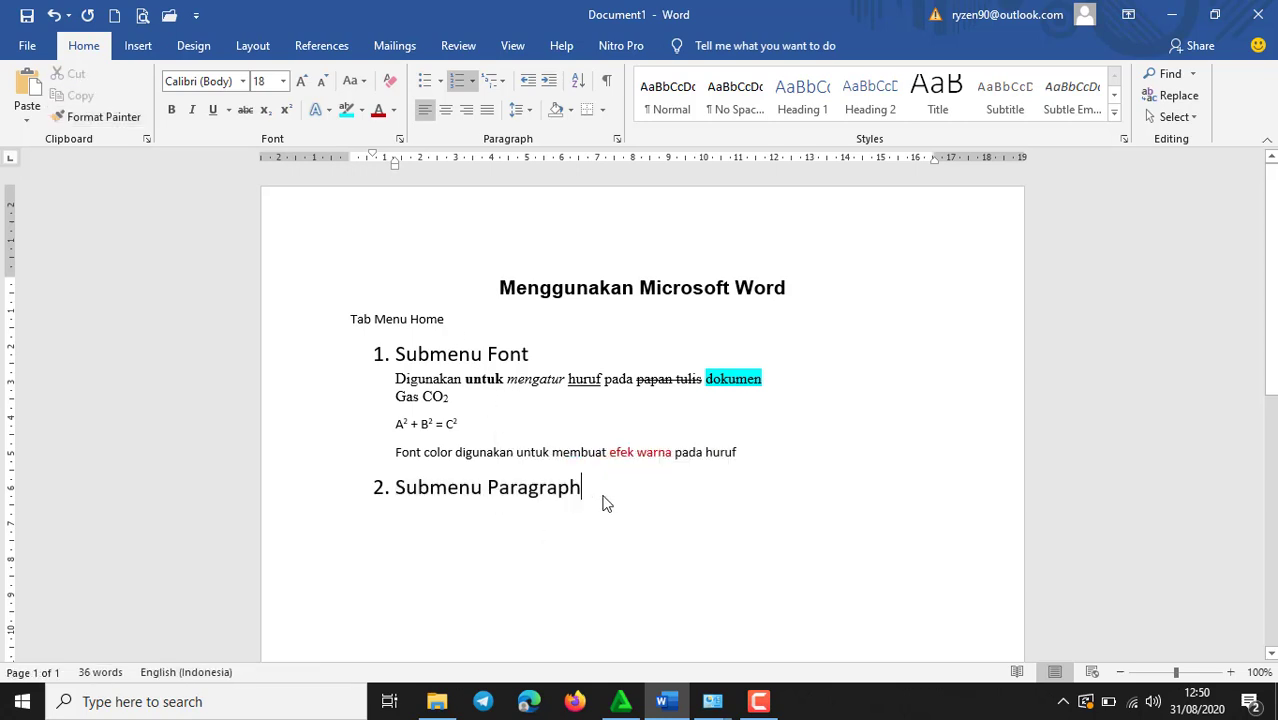
{"action": "key", "text": "Return"}
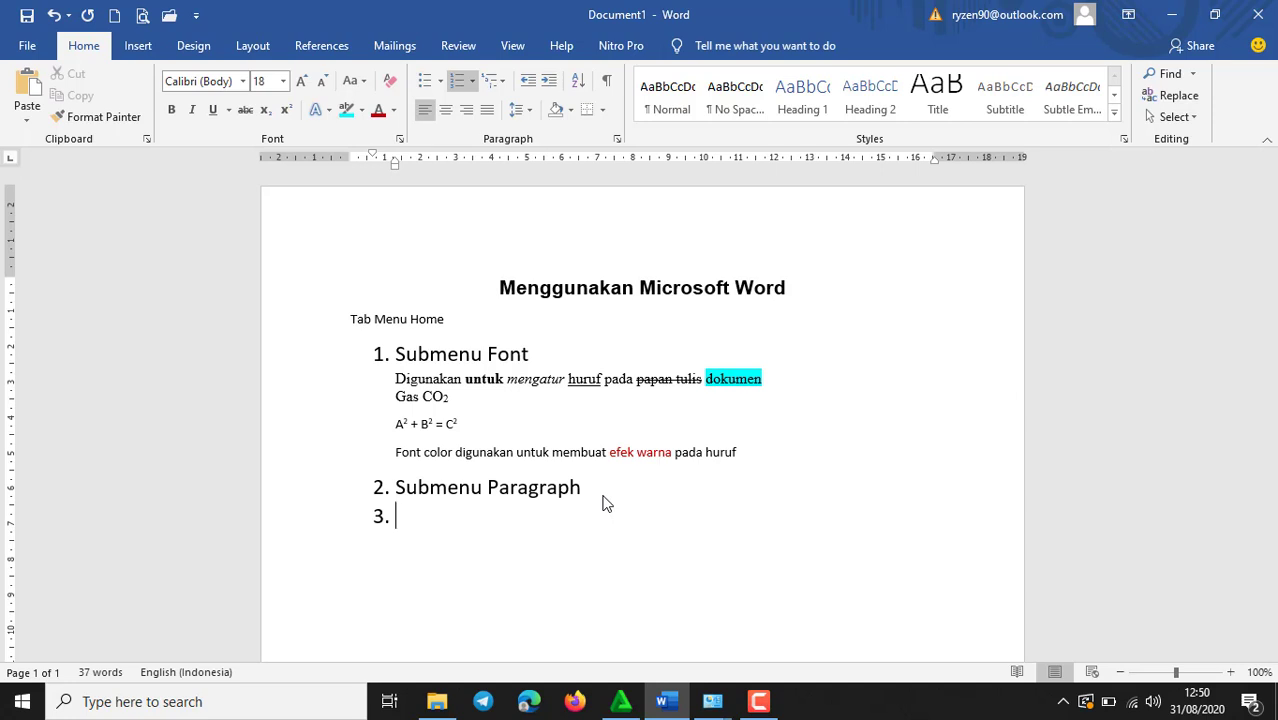
{"action": "key", "text": "BackSpace"}
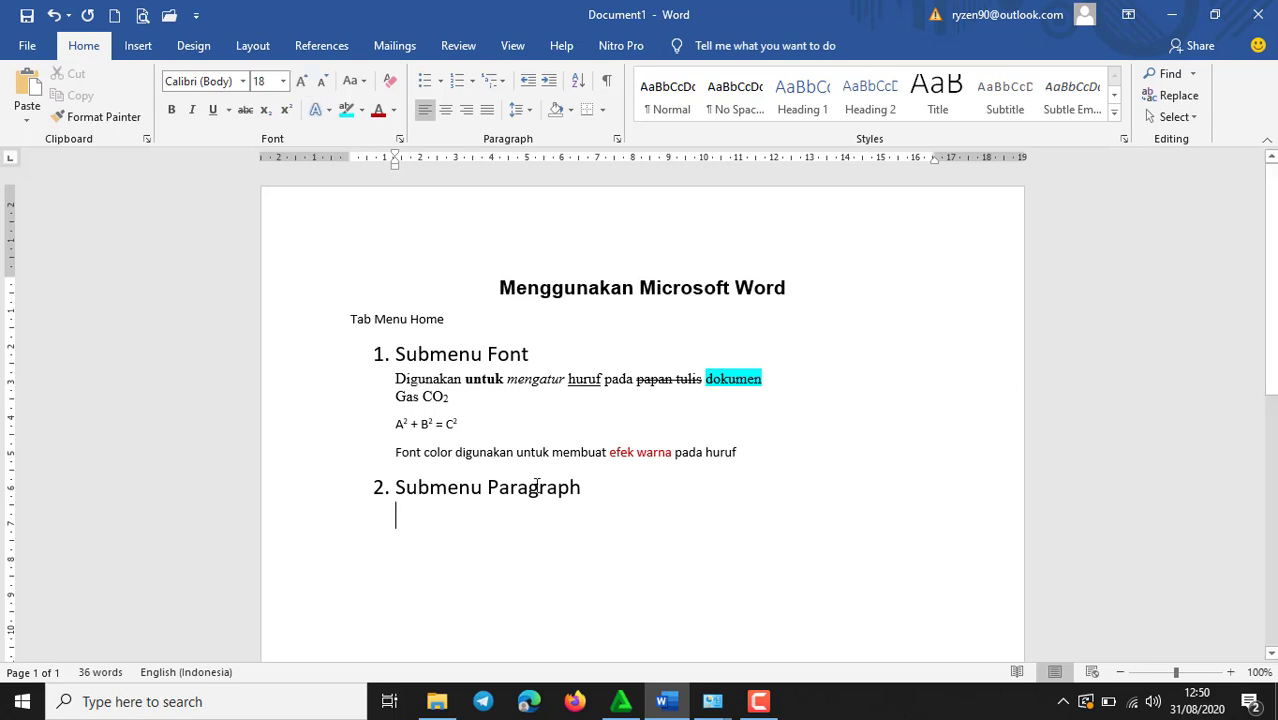
Try to copy the formatting of the word "Digunakan" to the empty line below "Submenu Paragraph".
{"action": "left_click", "coordinate": [430, 378]}
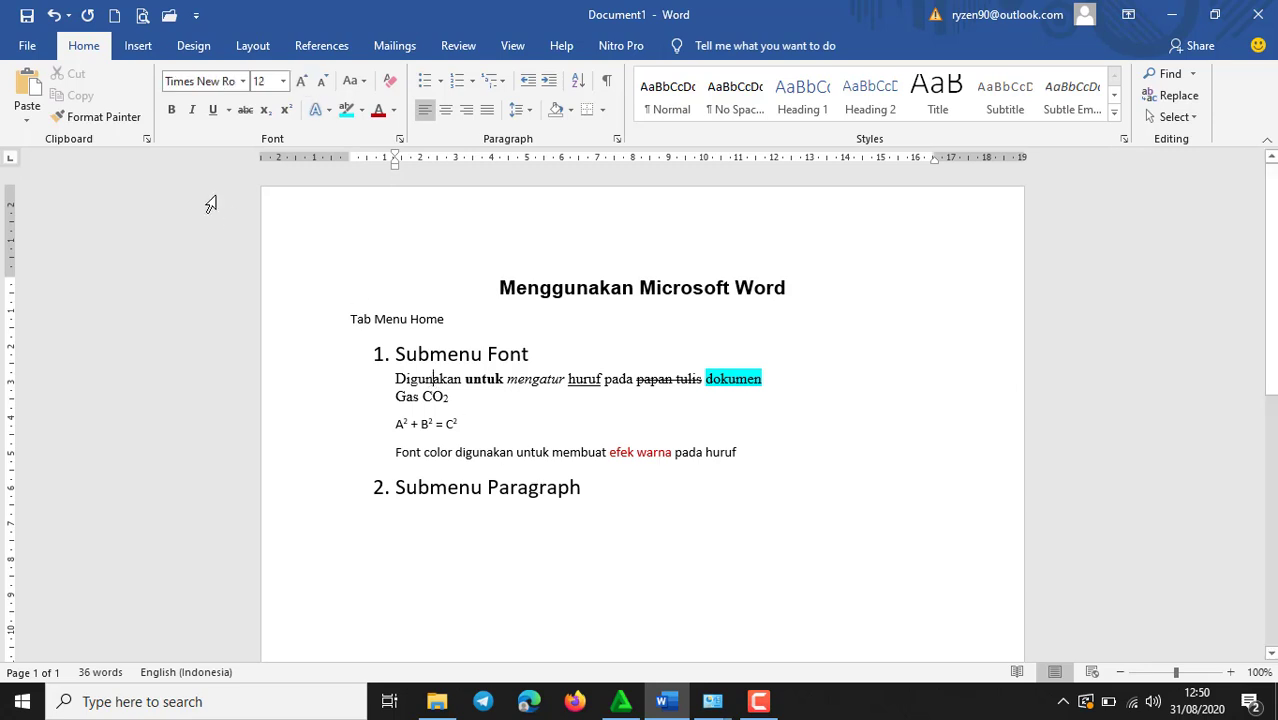
{"action": "left_click", "coordinate": [124, 119]}
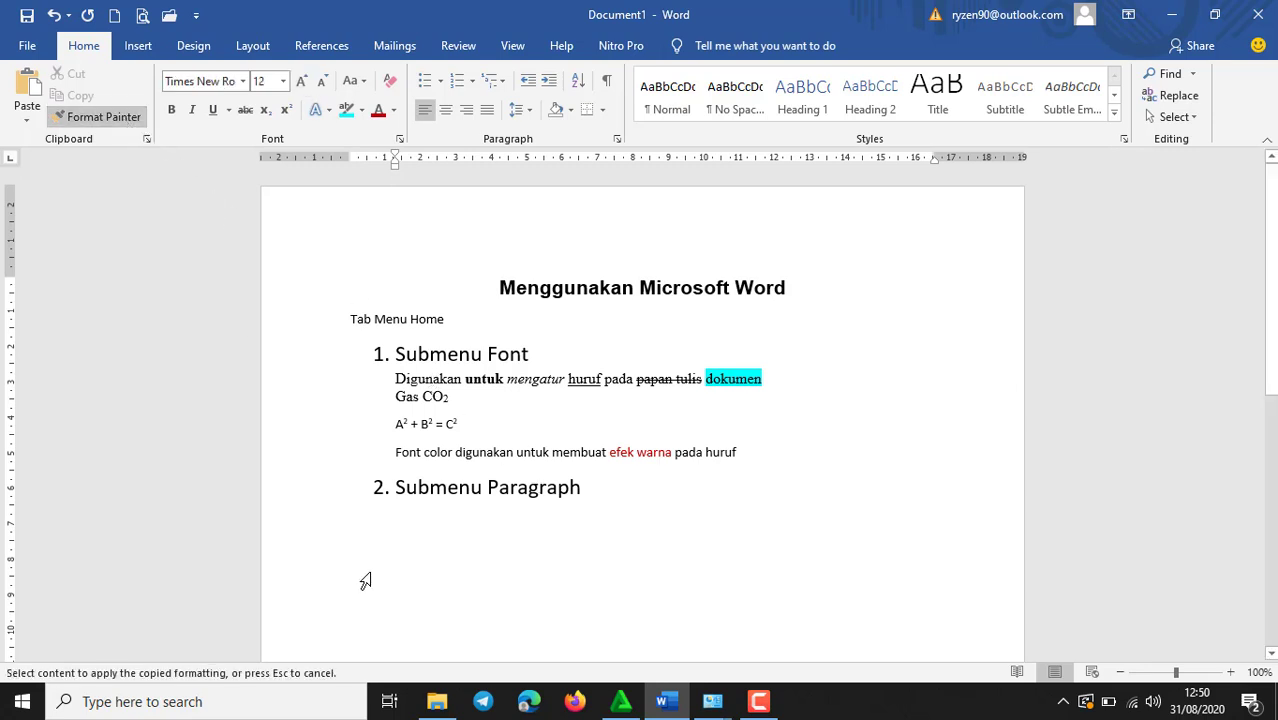
{"action": "left_click", "coordinate": [412, 513]}
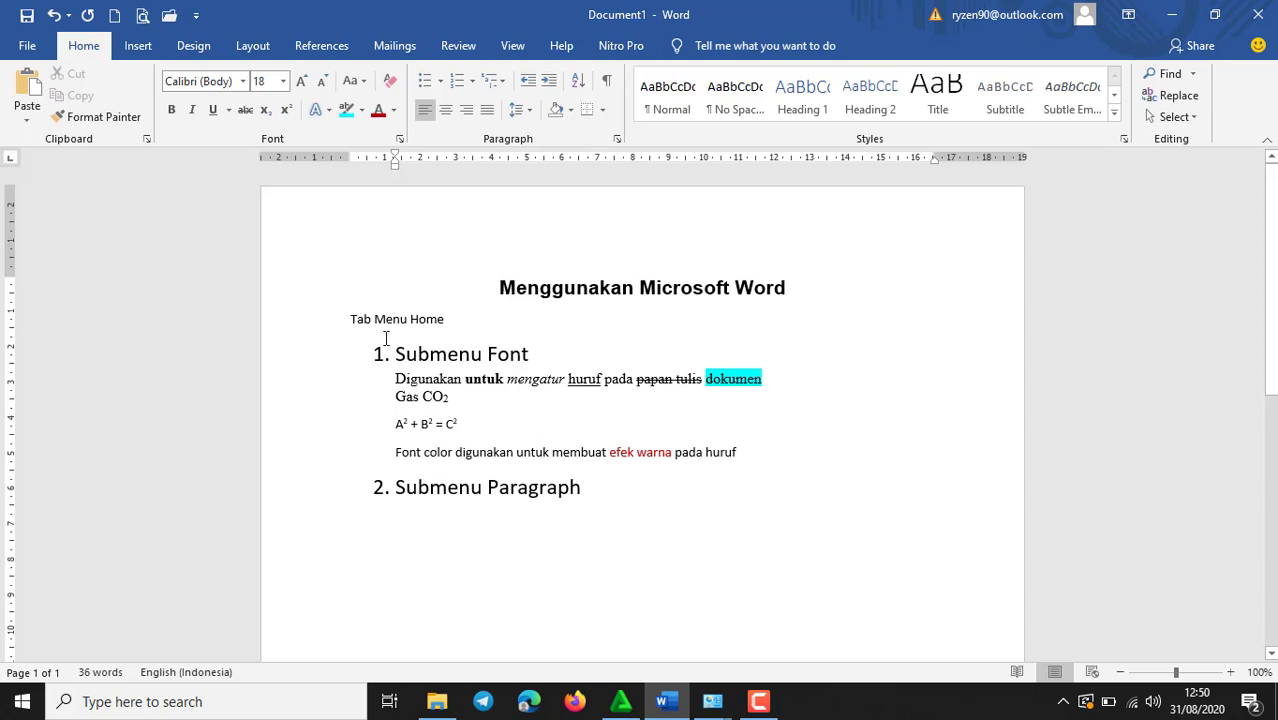
Enter "Sub menu" below "Submenu Paragraph" and apply the formatting of the word "Digunakan" to it with Format Painter.
{"action": "type", "text": "Sub menu"}
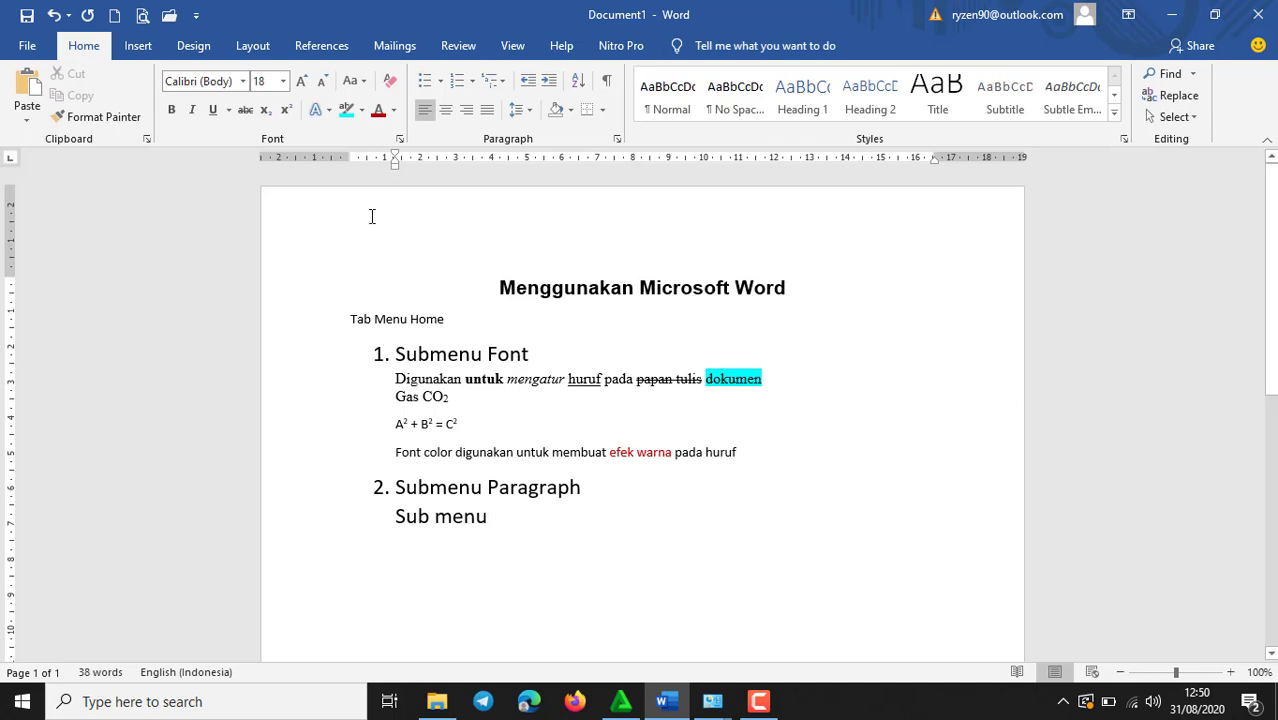
{"action": "left_click", "coordinate": [410, 378]}
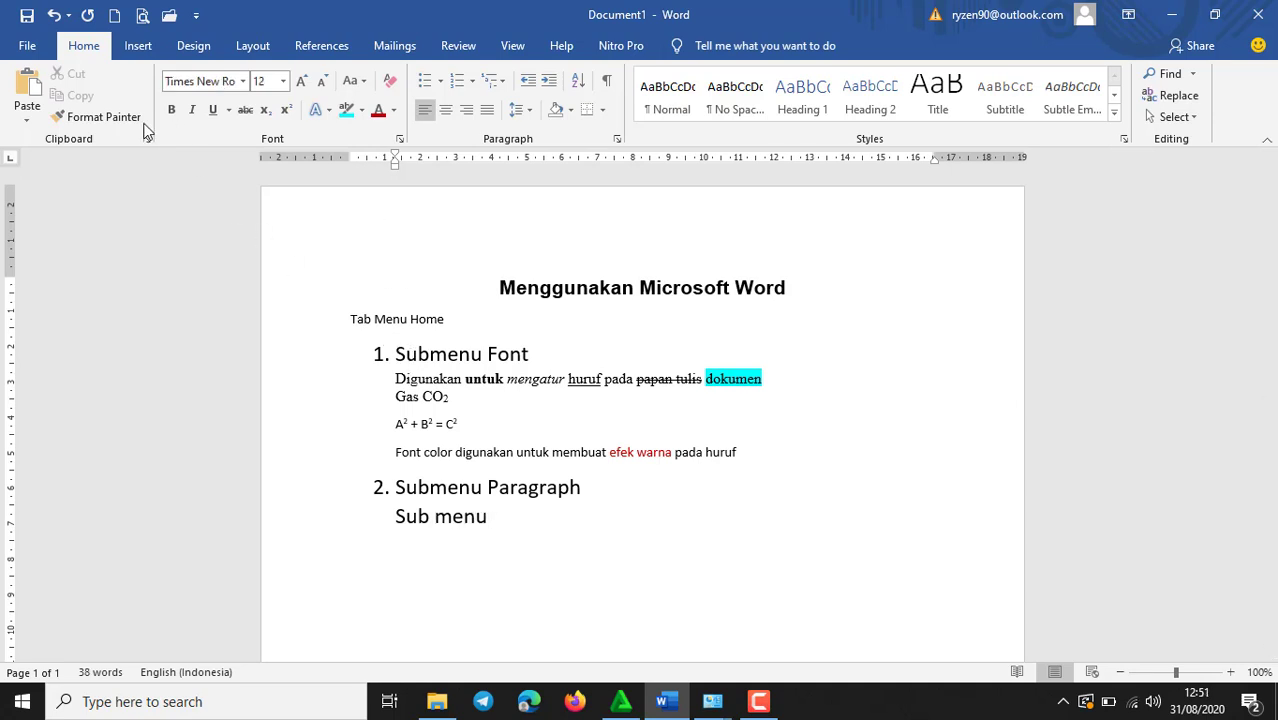
{"action": "left_click", "coordinate": [105, 117]}
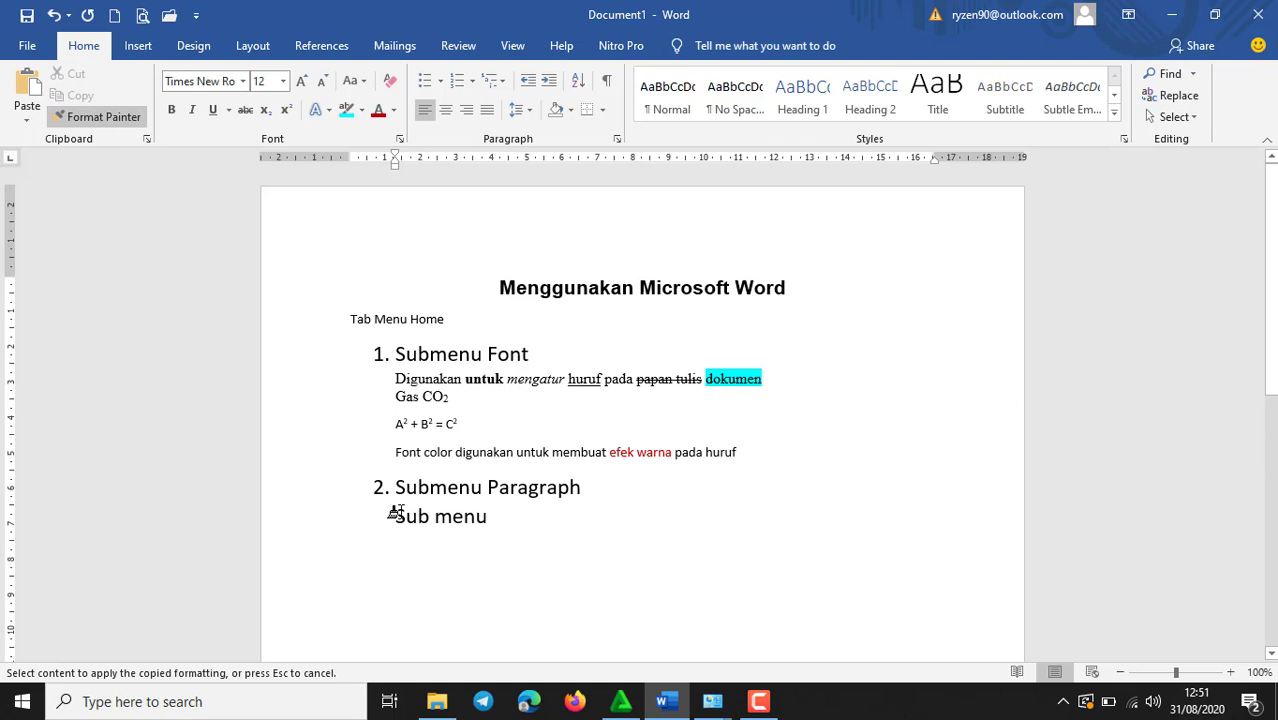
{"action": "mouse_move", "coordinate": [393, 512]}
{"action": "left_mouse_down"}
{"action": "mouse_move", "coordinate": [490, 520]}
{"action": "mouse_move", "coordinate": [473, 520]}
{"action": "left_mouse_up"}
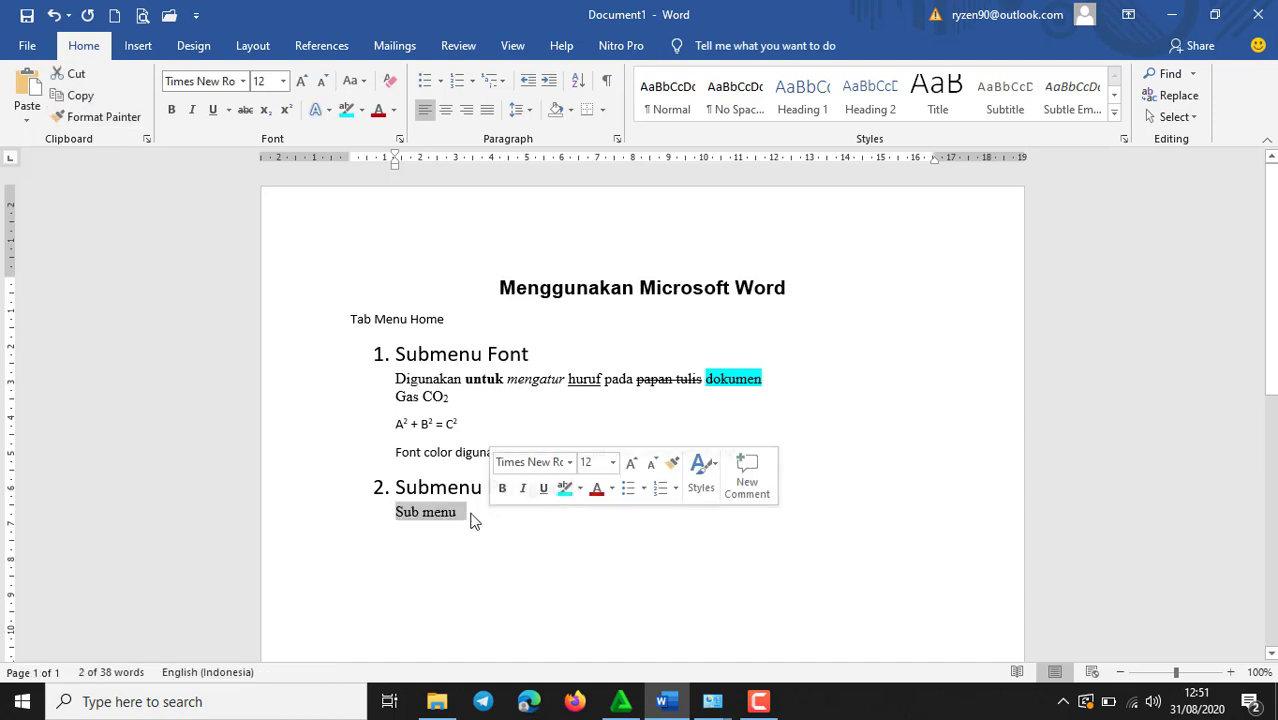
{"action": "left_click", "coordinate": [472, 518]}
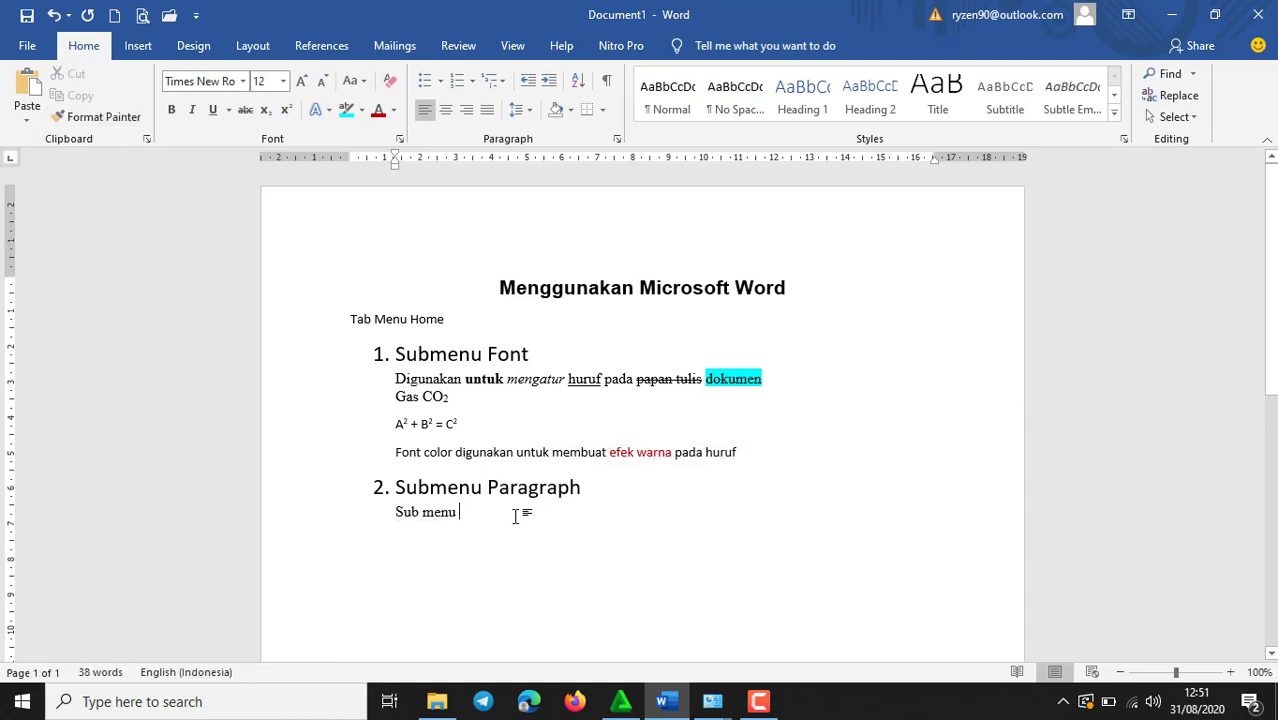
Continue the line after "Sub menu" with "paragraph digunakan untuk melakukan pengaturan pada paragraph".
{"action": "type", "text": "pa"}
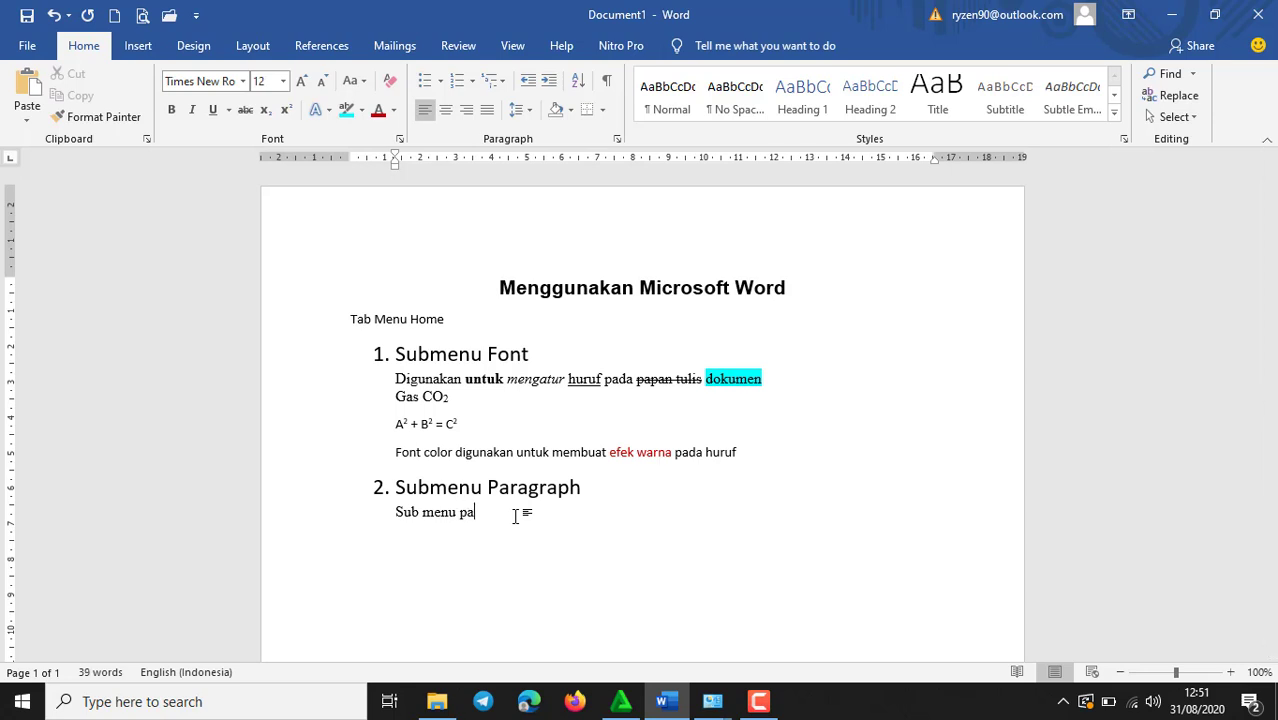
{"action": "type", "text": "ragraph digunakan untuk me"}
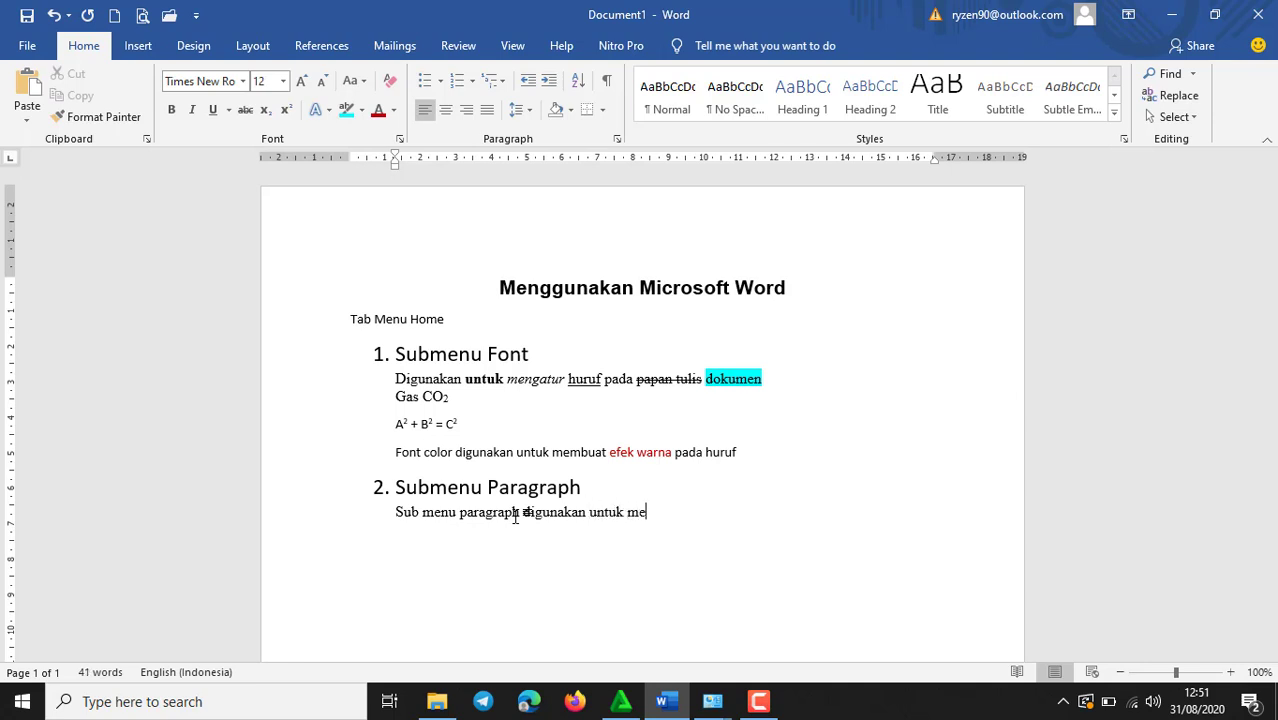
{"action": "type", "text": "lakukan pengaturan p"}
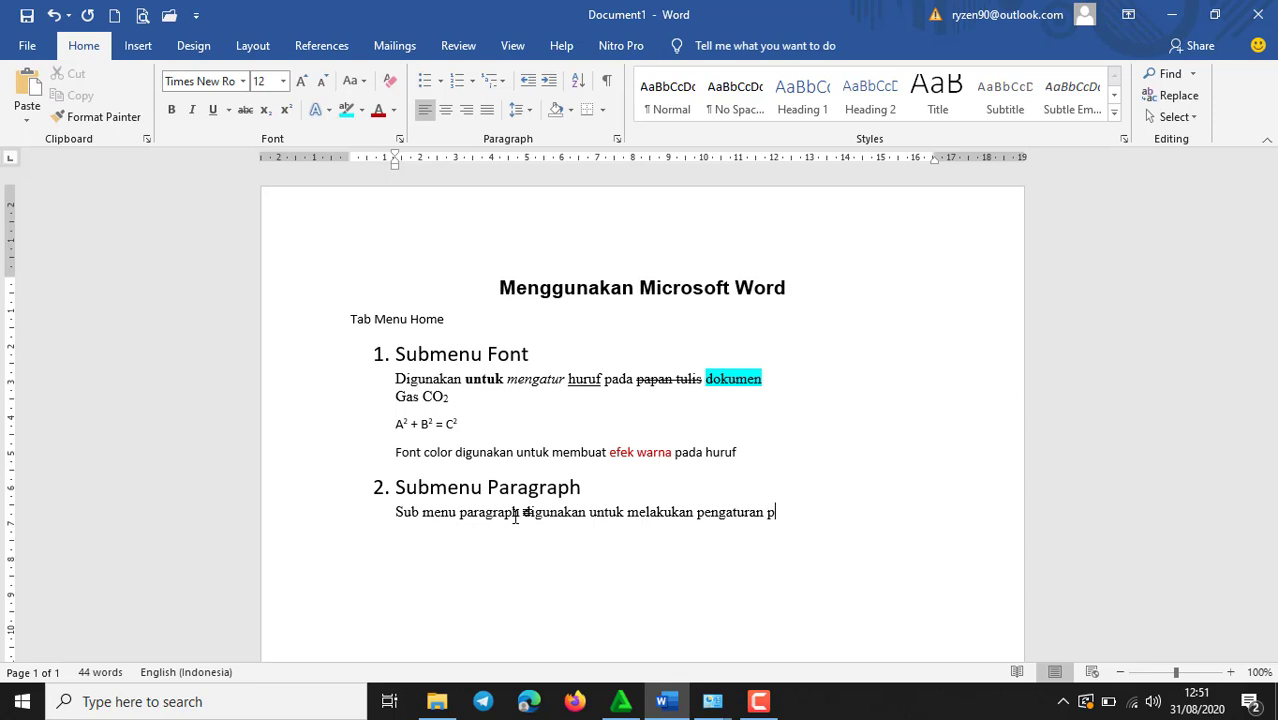
{"action": "type", "text": "ada paragraph"}
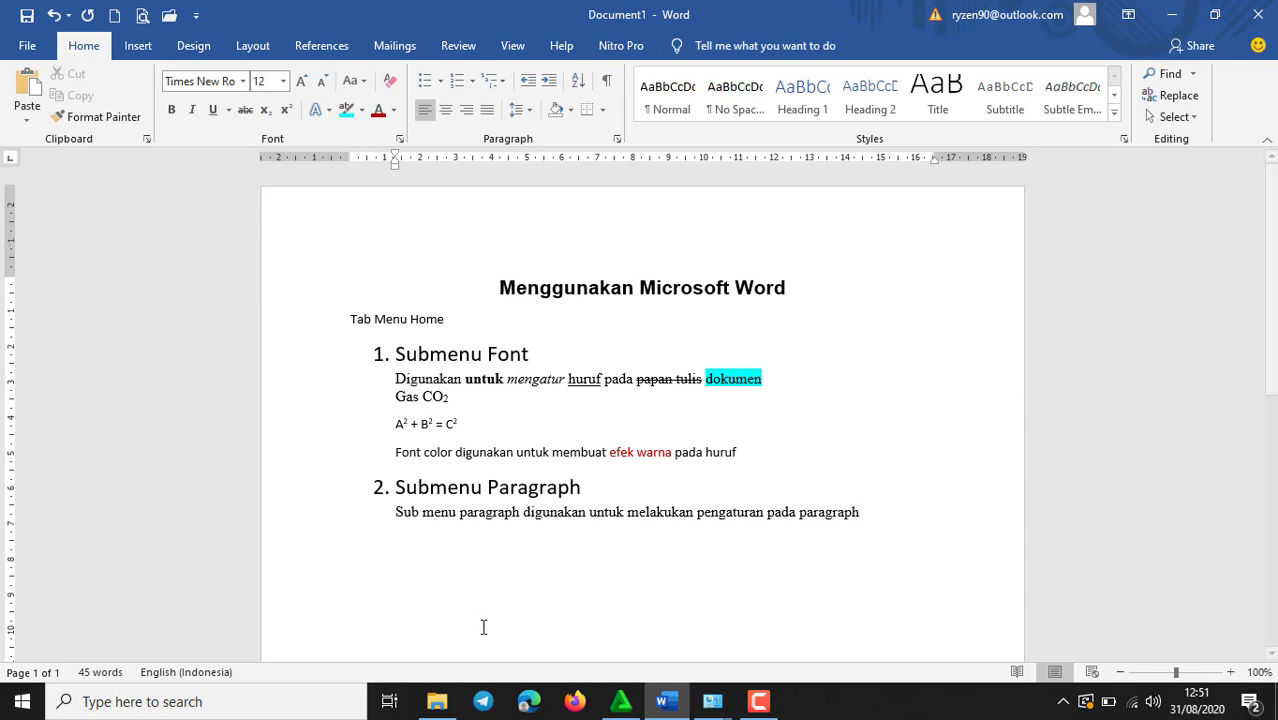
{"action": "left_click", "coordinate": [759, 703]}
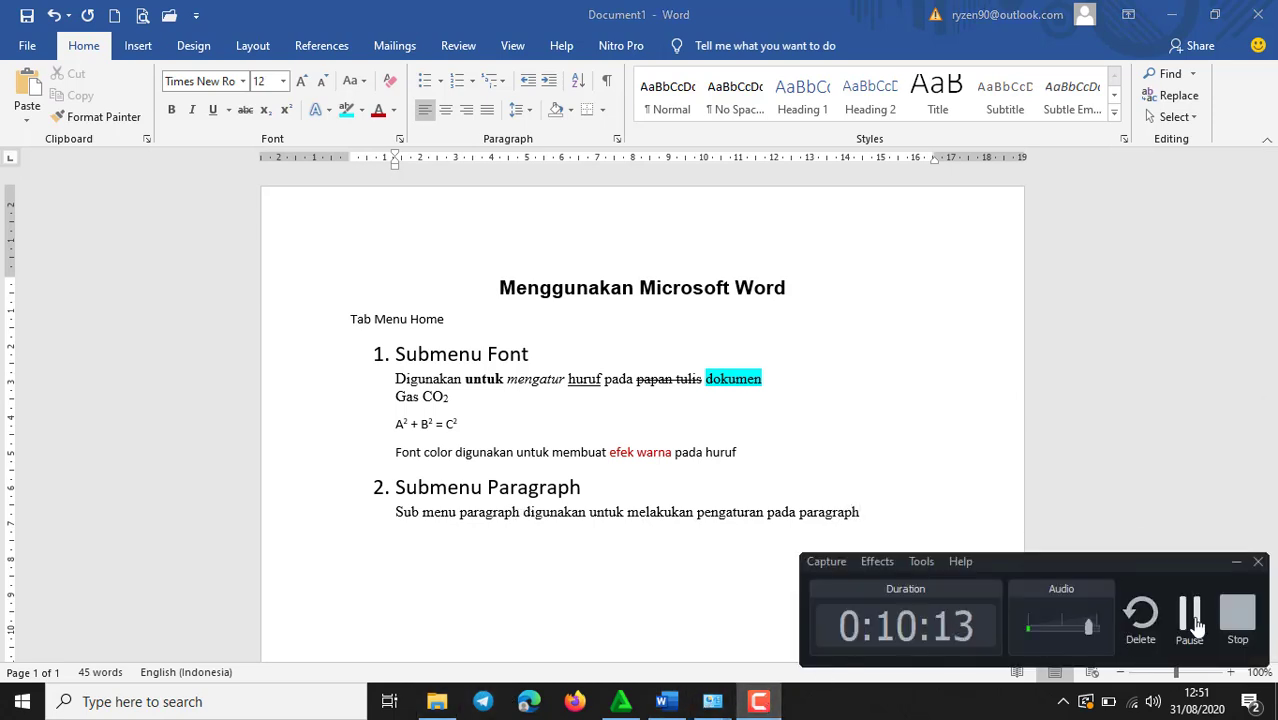
{"action": "left_click", "coordinate": [1188, 620]}
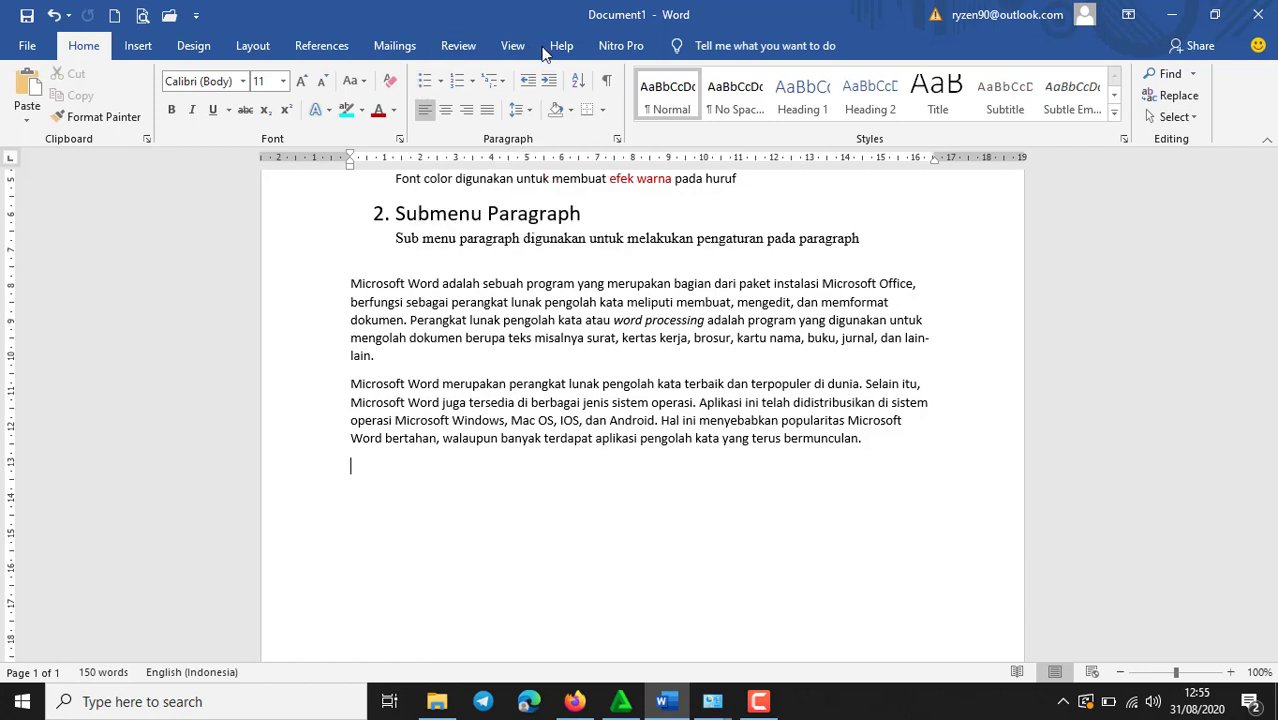
{"action": "left_click", "coordinate": [603, 111]}
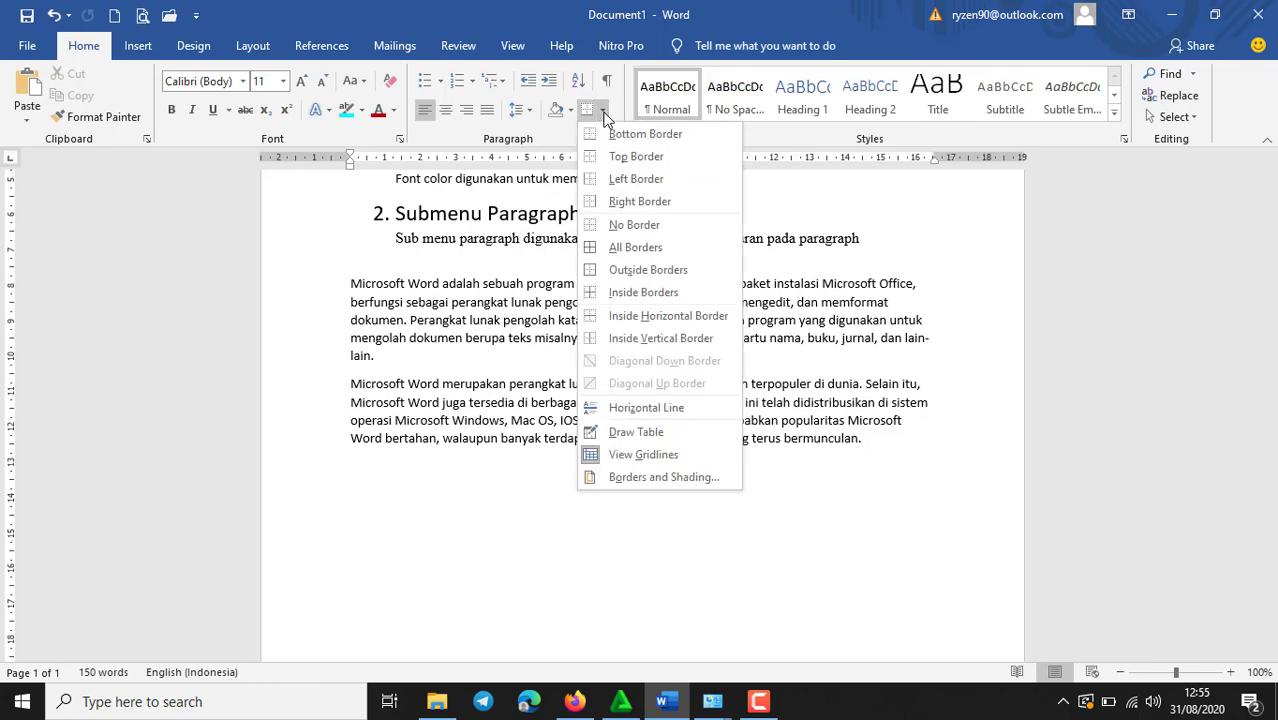
{"action": "left_click", "coordinate": [603, 111]}
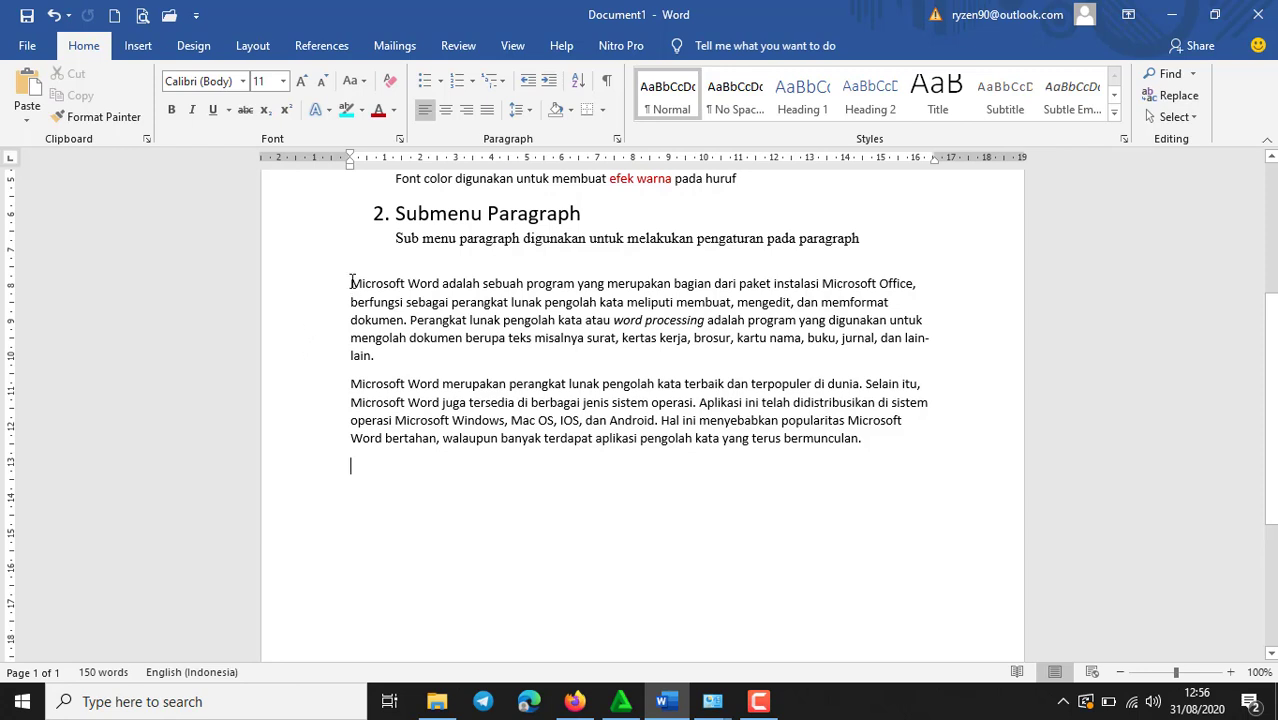
Justify the first body paragraph, which begins with "Microsoft Word adalah sebuah program".
{"action": "left_click_drag", "start_coordinate": [351, 283], "coordinate": [397, 360]}
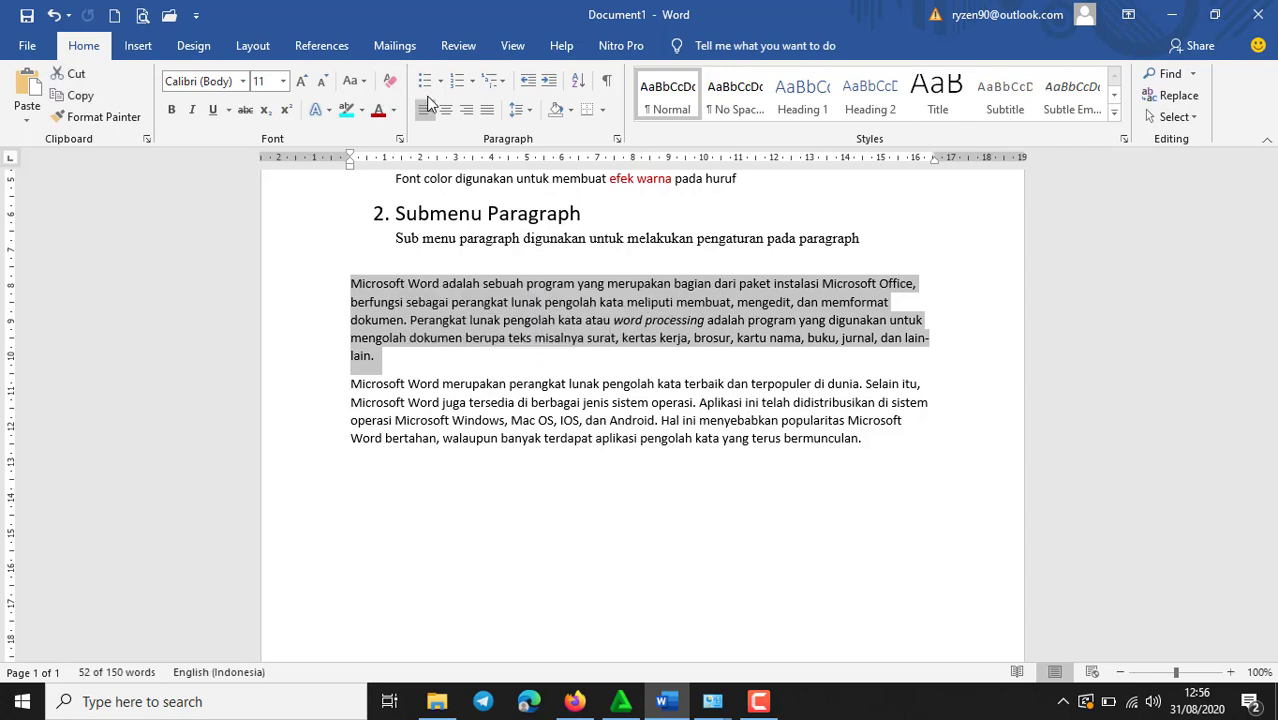
{"action": "left_click", "coordinate": [487, 109]}
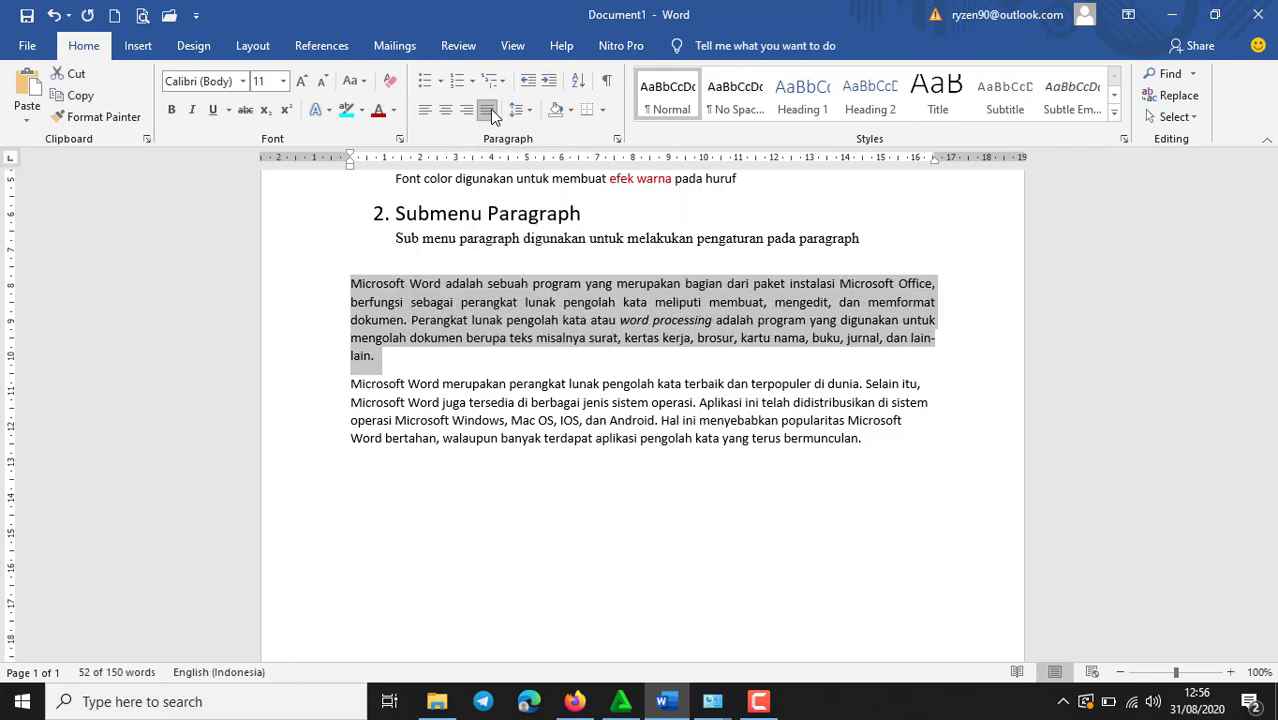
{"action": "left_click", "coordinate": [352, 288]}
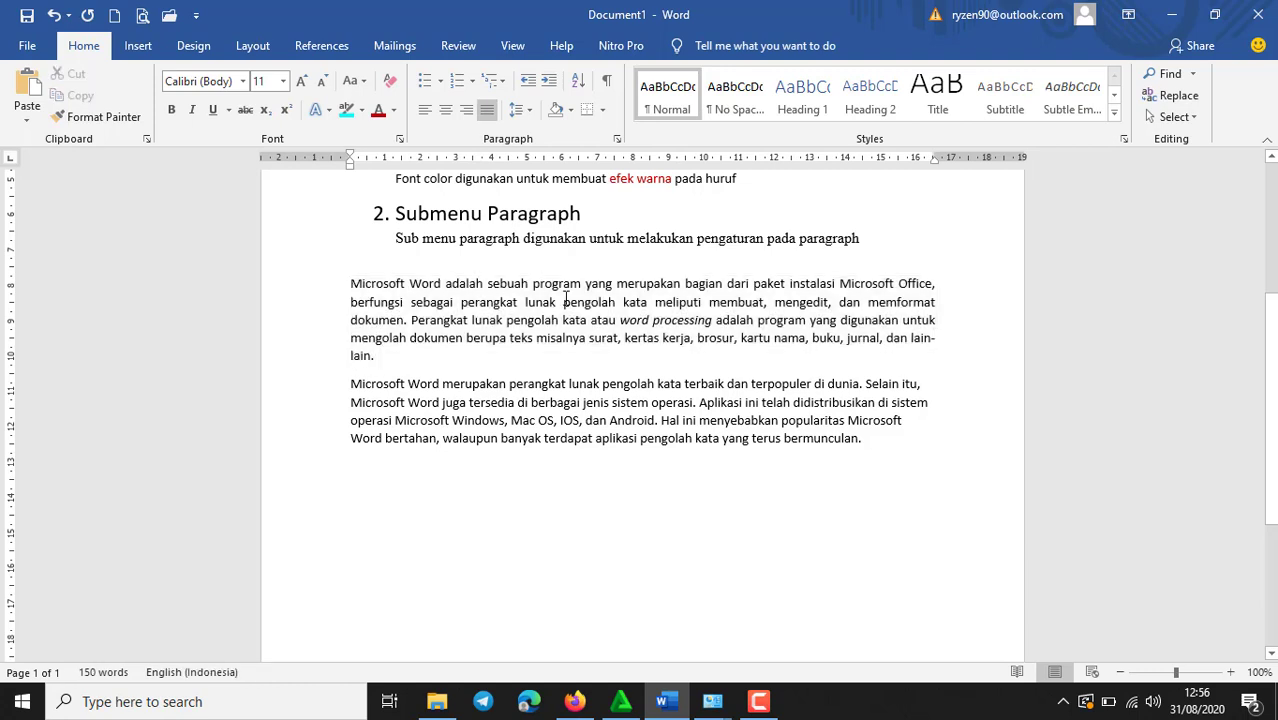
Indent the first line of the first body paragraph, which begins with "Microsoft Word adalah sebuah program".
{"action": "key", "text": "Tab"}
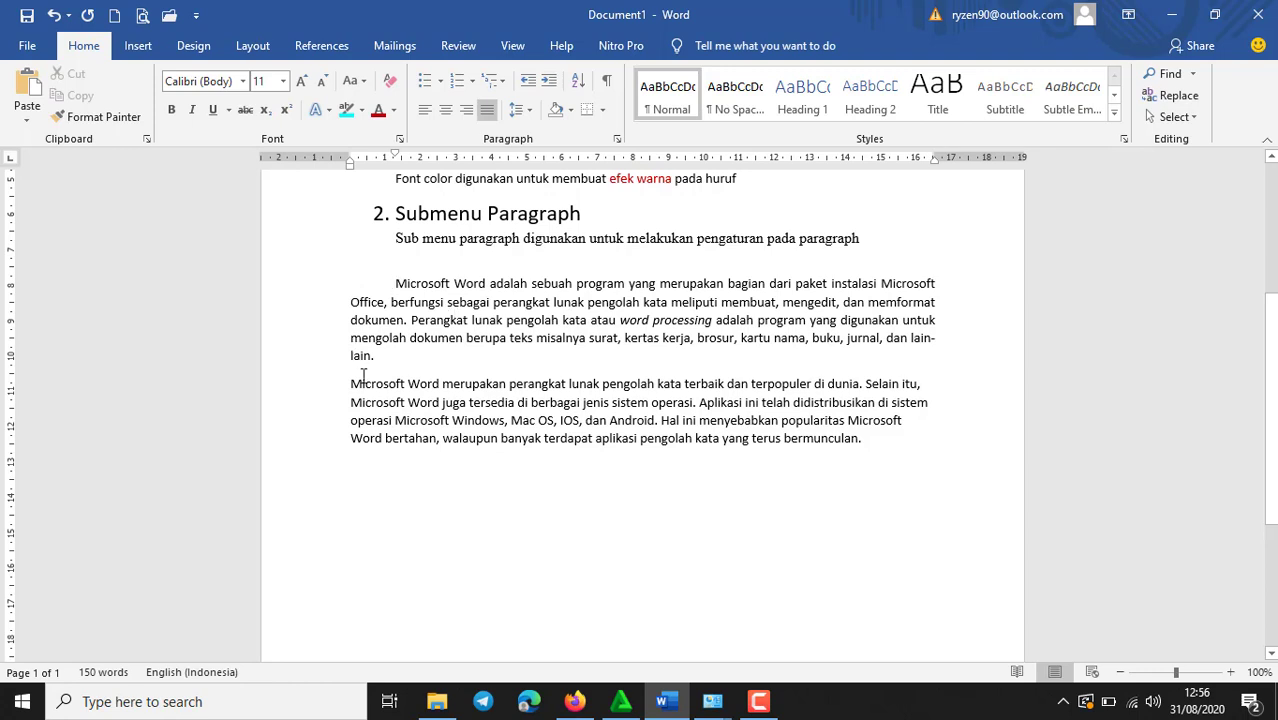
Try centred and right alignment on the second body paragraph and set it back to left alignment.
{"action": "left_click_drag", "start_coordinate": [352, 385], "coordinate": [884, 438]}
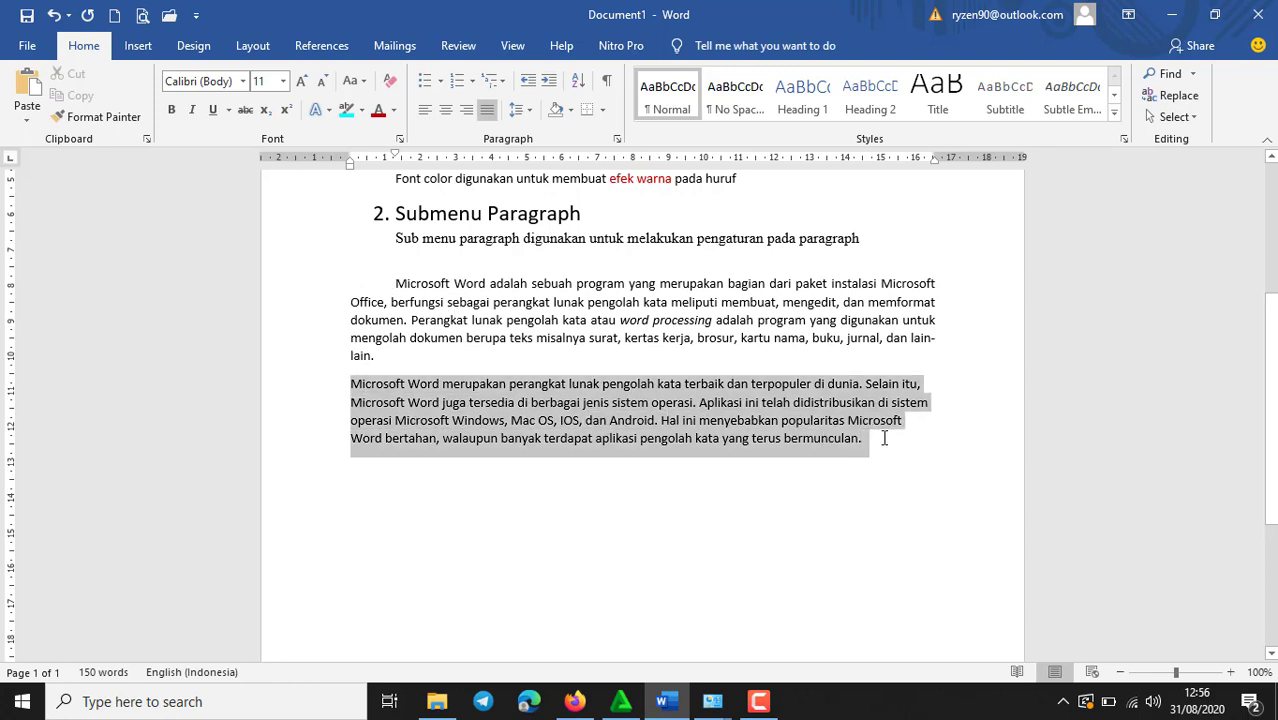
{"action": "left_click", "coordinate": [446, 111]}
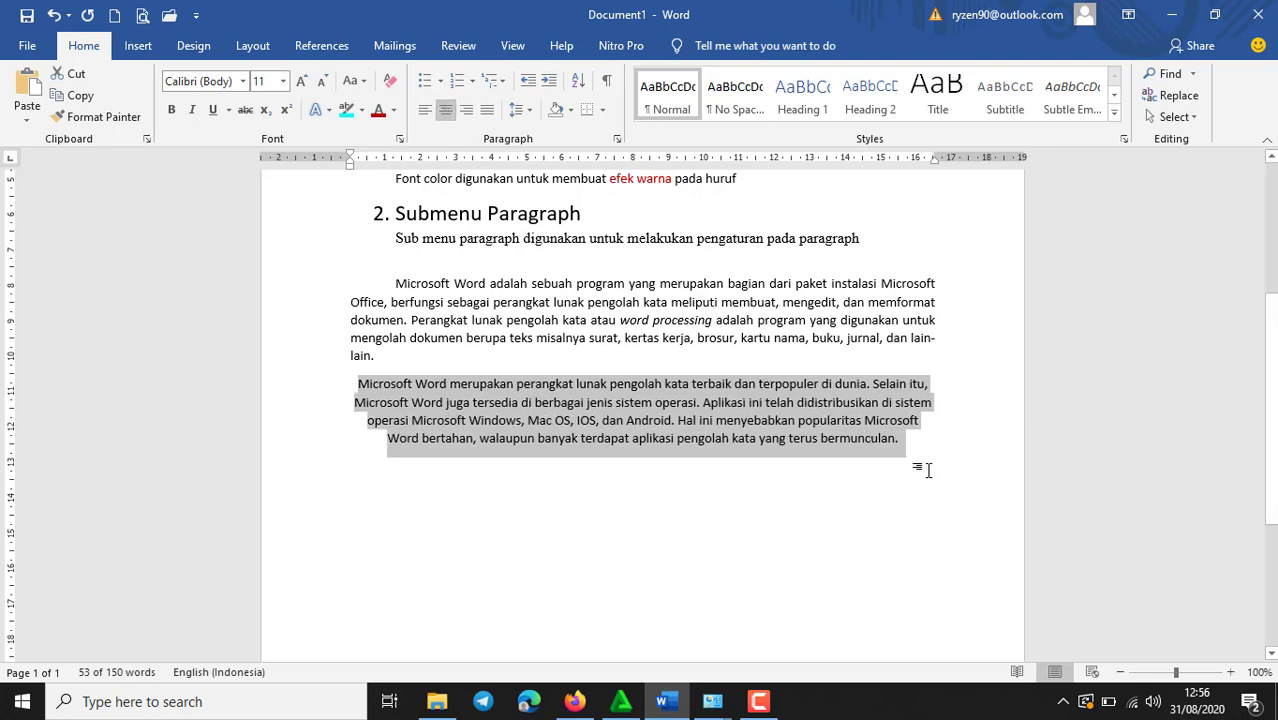
{"action": "left_click", "coordinate": [467, 111]}
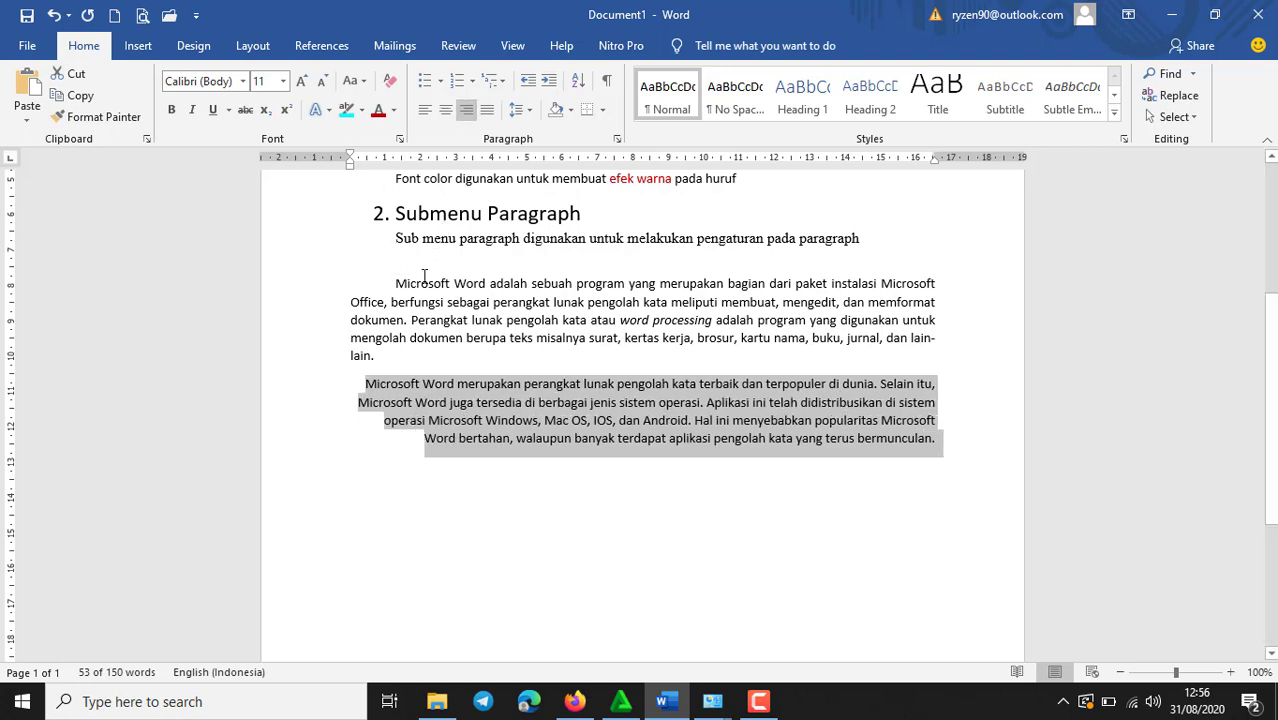
{"action": "left_click", "coordinate": [425, 110]}
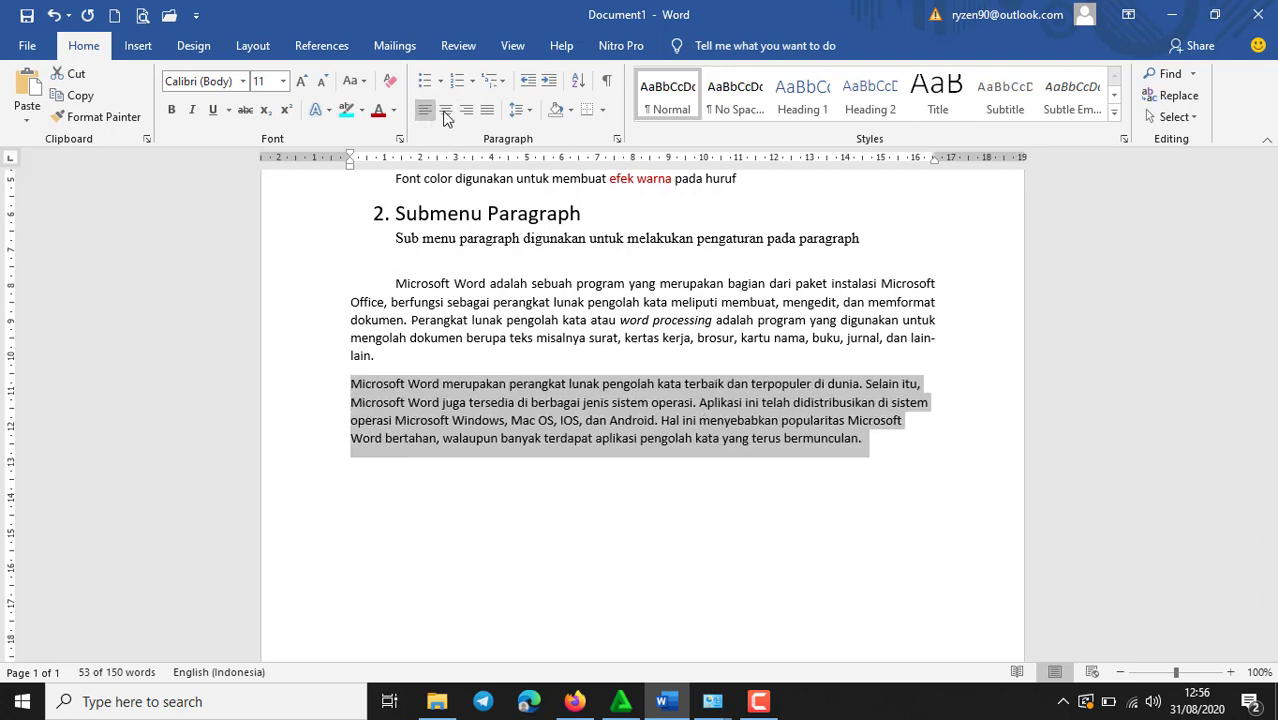
Add the line "Langkah-langkah membuka Microsoft word" below the second body paragraph.
{"action": "left_click", "coordinate": [869, 450]}
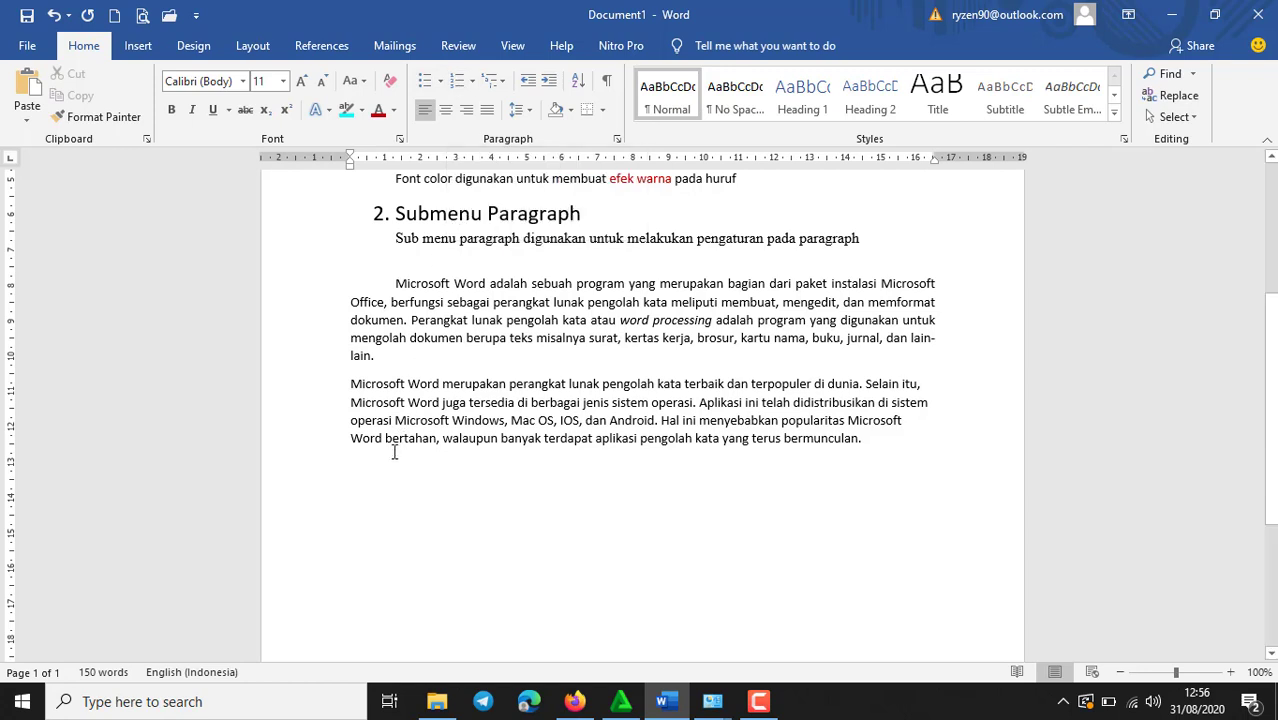
{"action": "type", "text": "Langkah"}
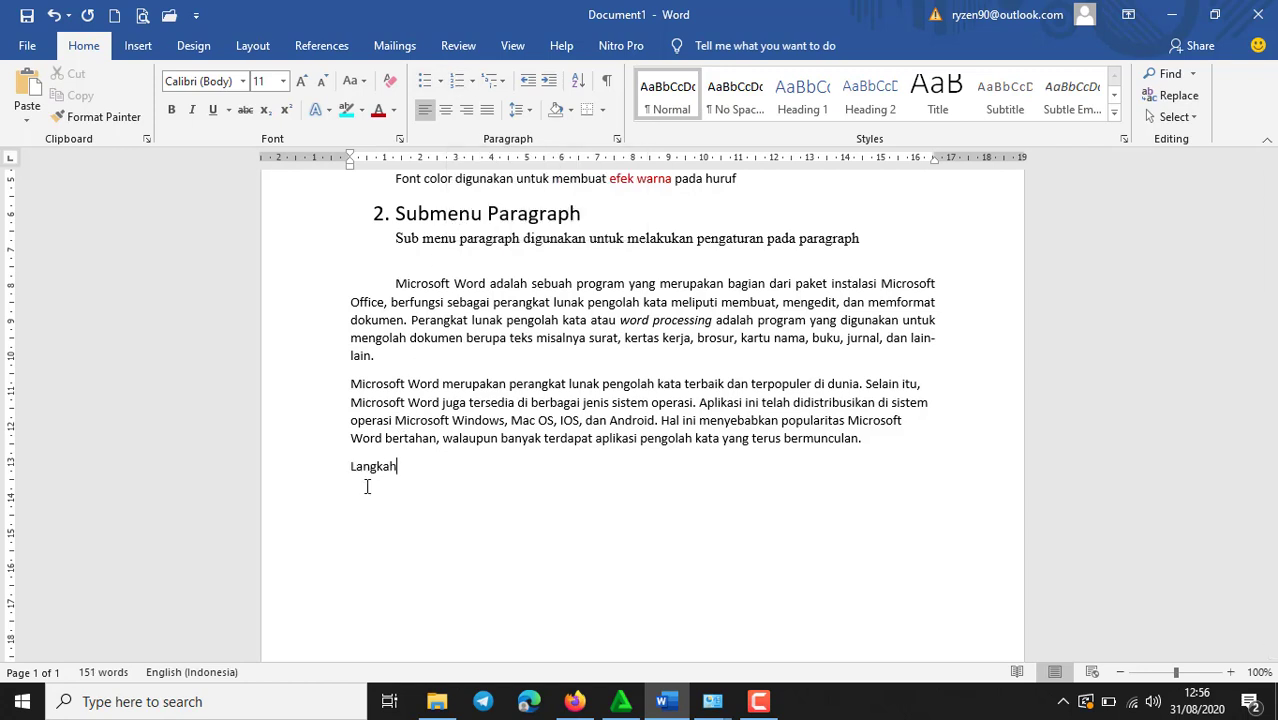
{"action": "type", "text": "-langkah membuka "}
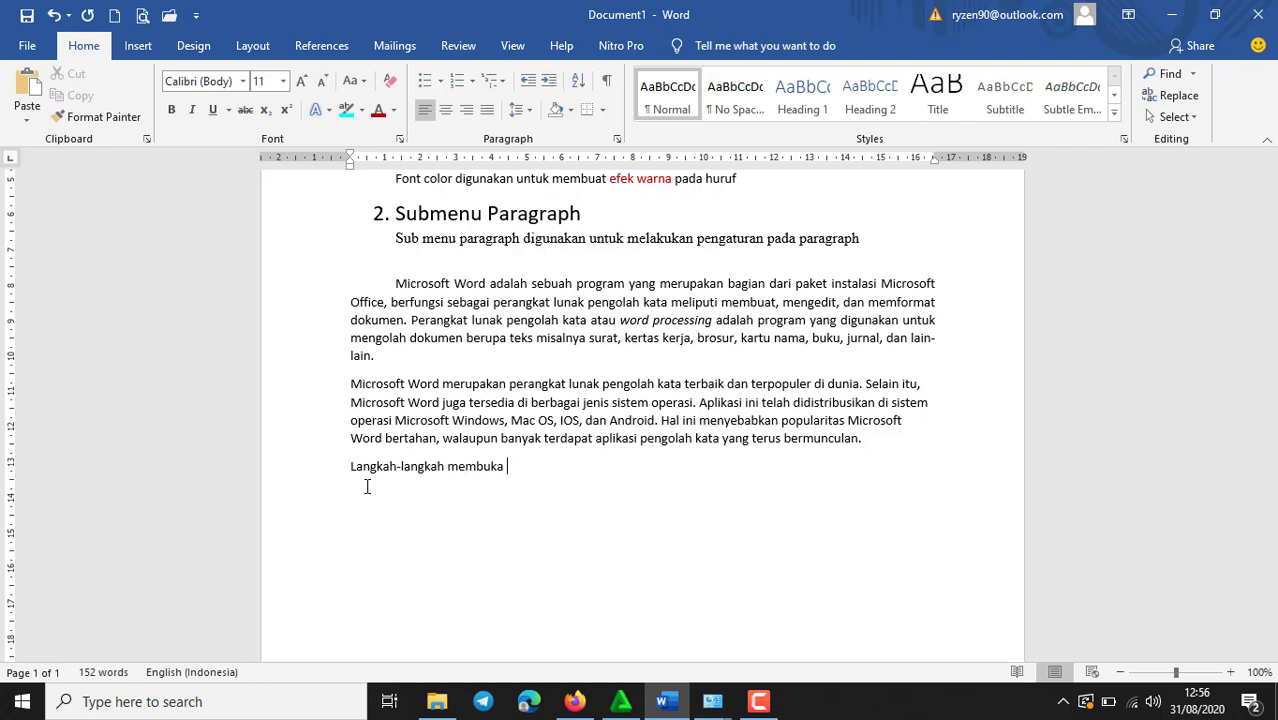
{"action": "type", "text": "Microsoft word"}
Start a numbered list in the 1. 2. 3. format on the line below it, with the numbering restarted at 1.
{"action": "left_click", "coordinate": [473, 82]}
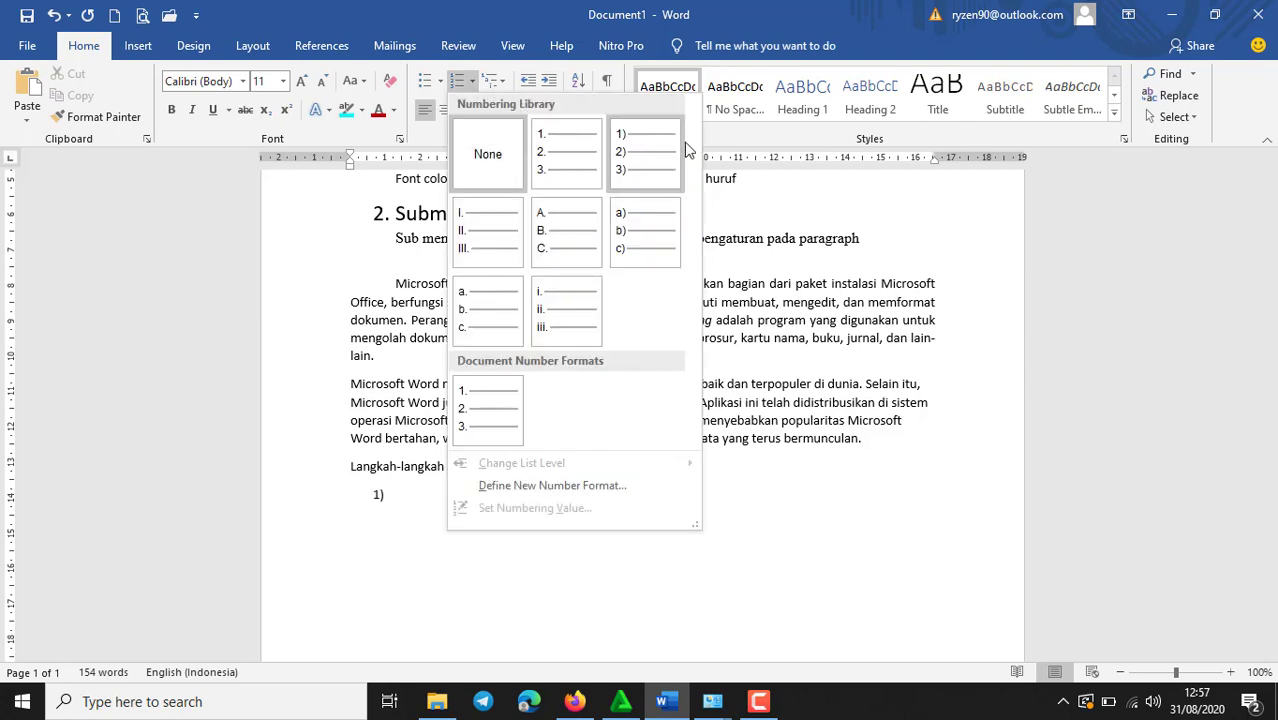
{"action": "left_click", "coordinate": [566, 152]}
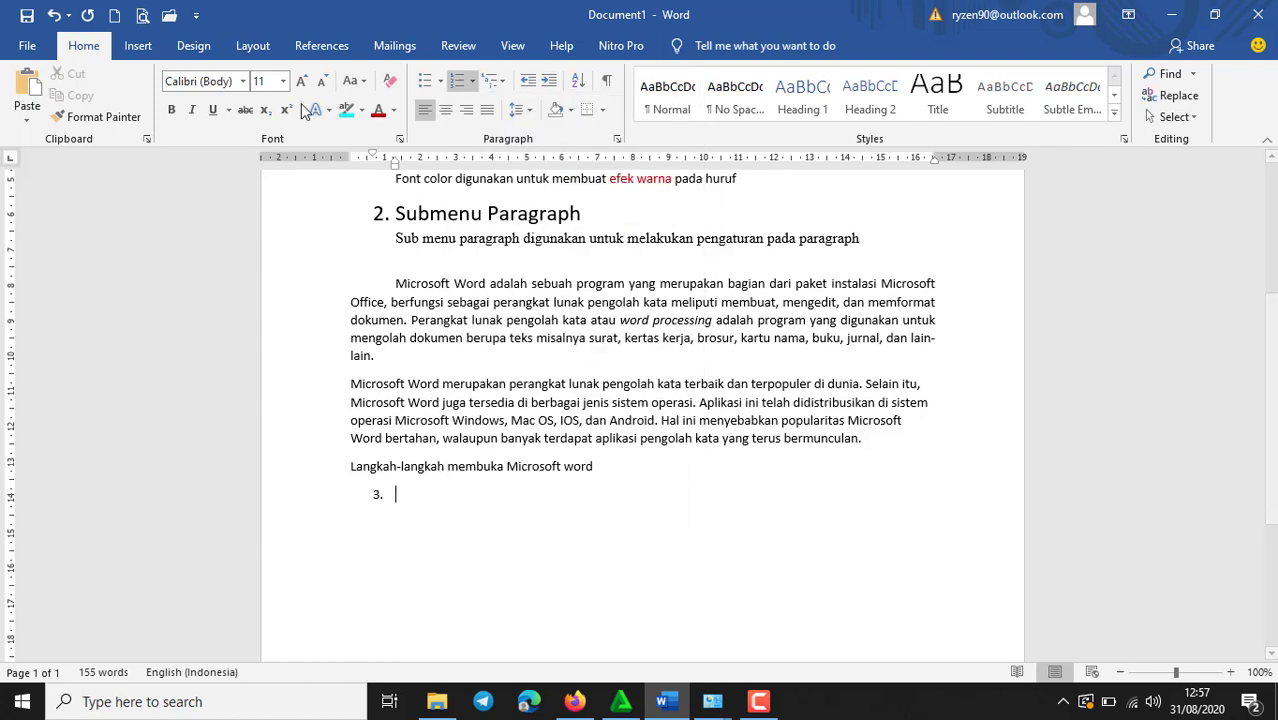
{"action": "left_click", "coordinate": [390, 88]}
{"action": "type", "text": "1. "}
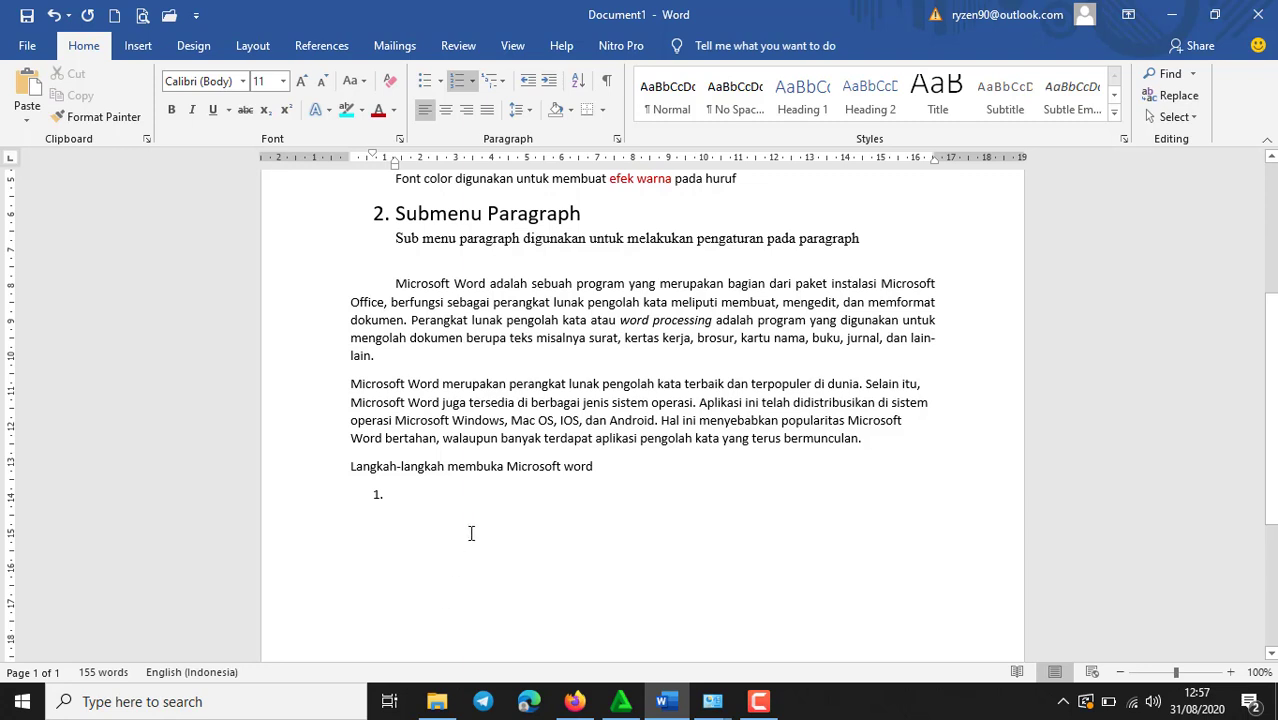
Enter "Klik tombol windows" and "Ketikan “Word” pada kolom pencarian" as the first two numbered items.
{"action": "type", "text": "t"}
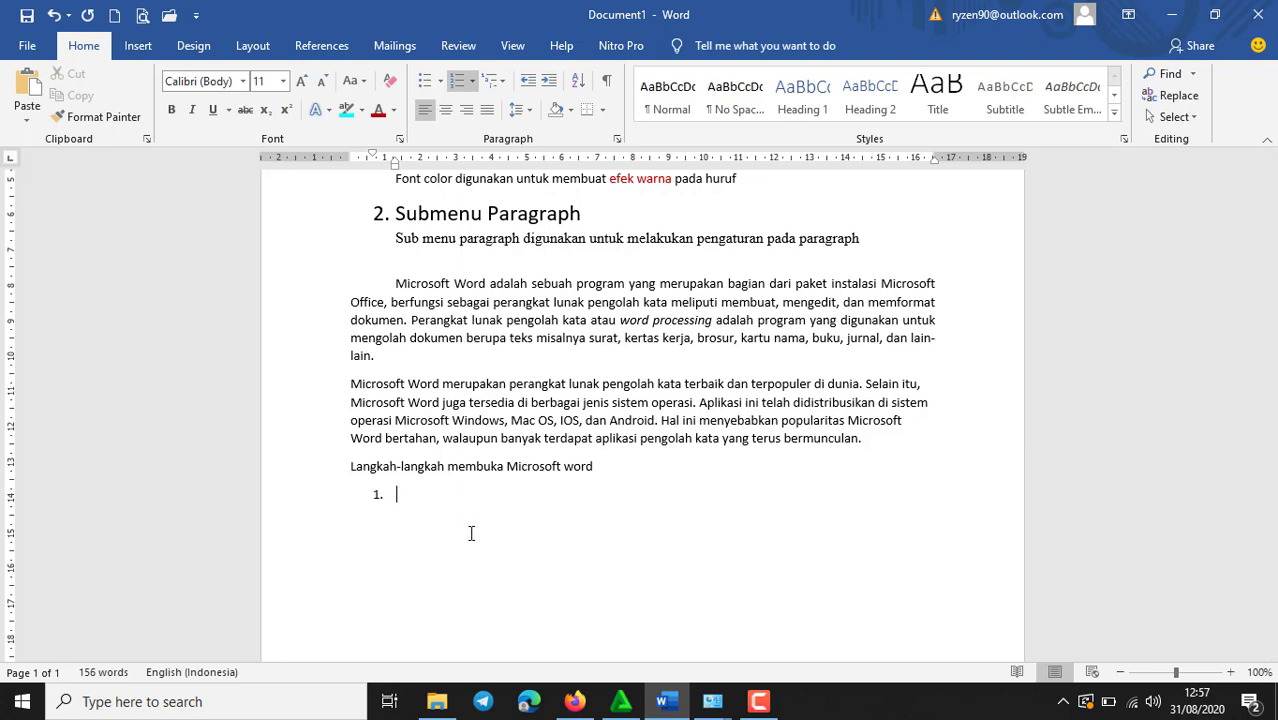
{"action": "type", "text": "lik tombol window"}
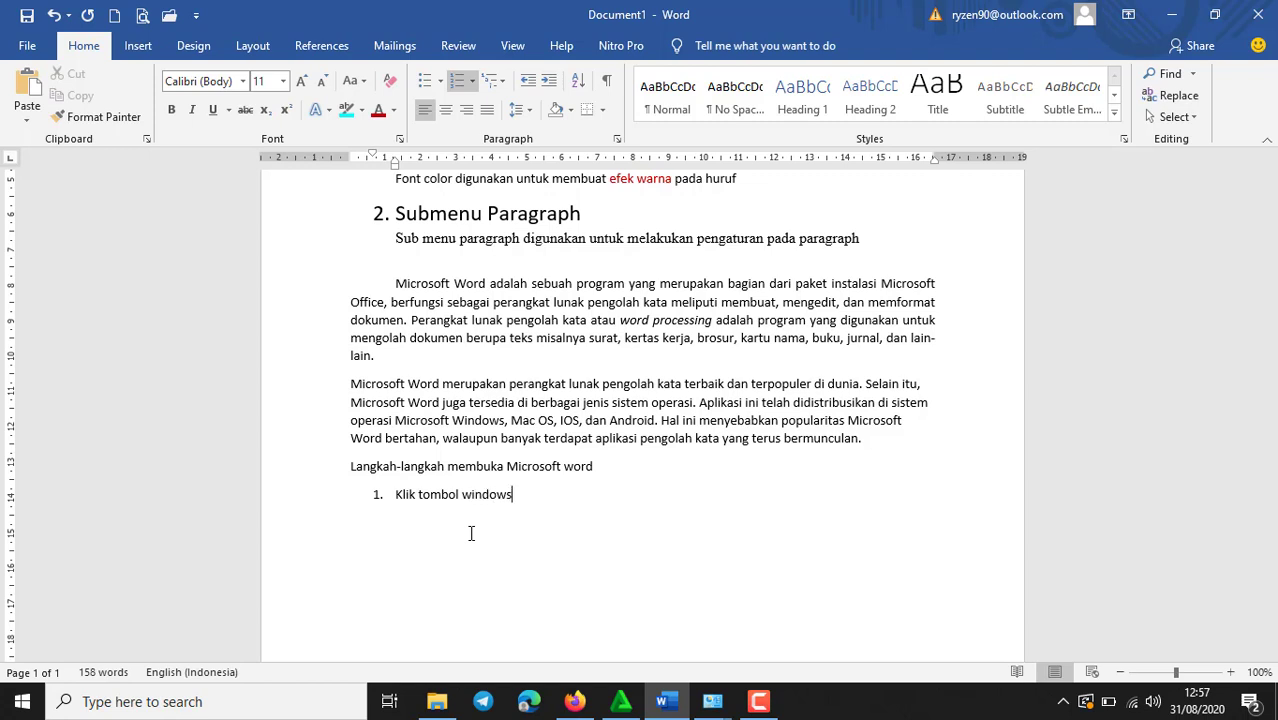
{"action": "type", "text": "s"}
{"action": "key", "text": "Return"}
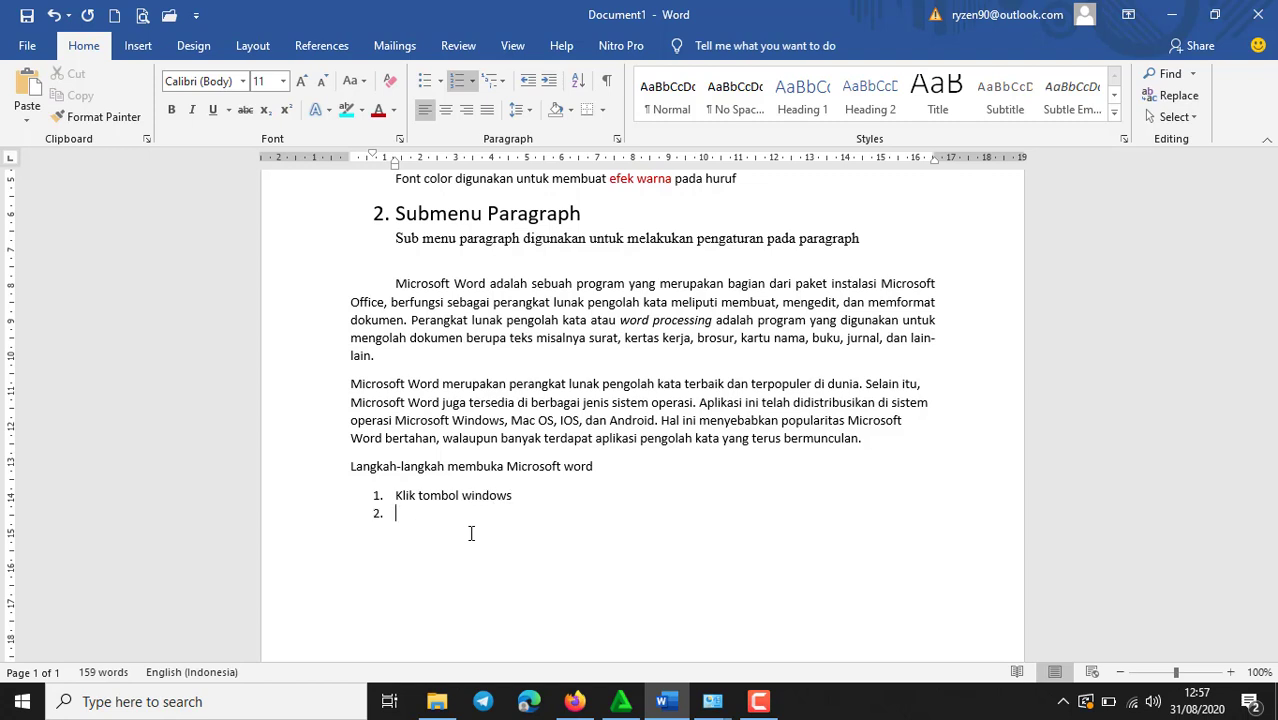
{"action": "type", "text": "Ketikan "}
{"action": "type", "text": "\"Word"}
{"action": "type", "text": "\" pada kolom"}
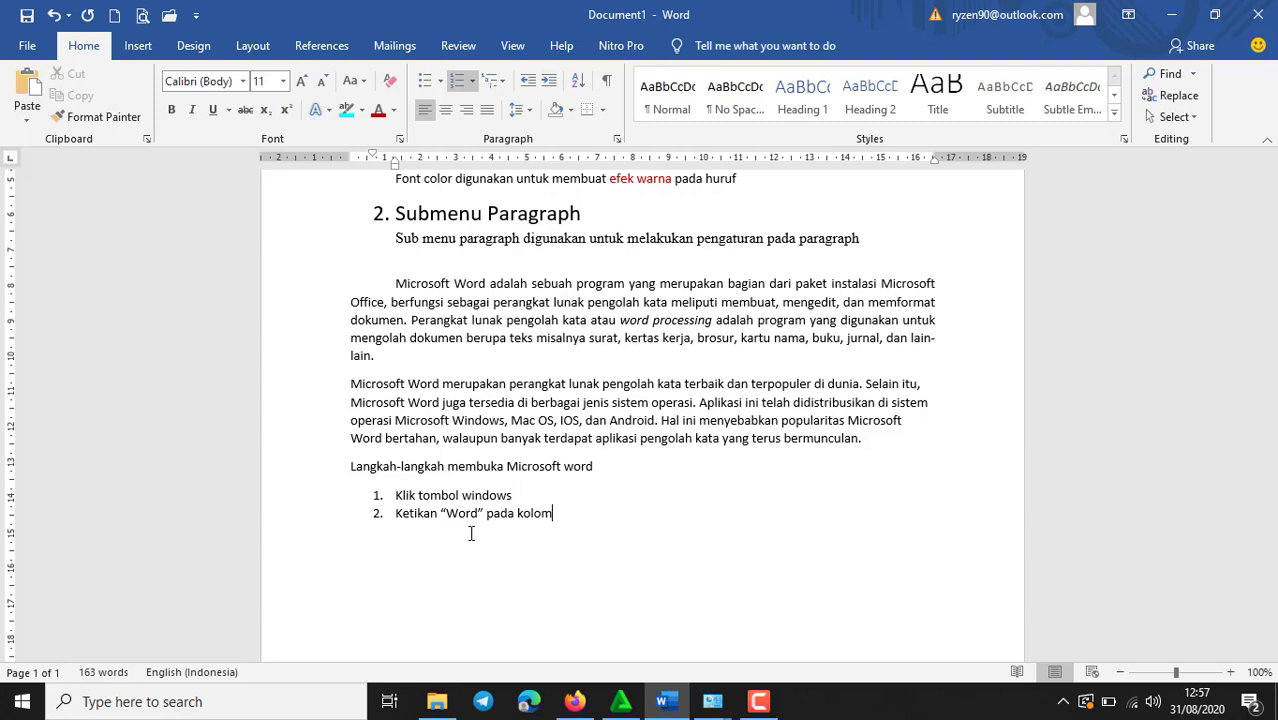
{"action": "type", "text": " pencarian"}
{"action": "key", "text": "Return"}
Enter "Jendela program Microsoft Word akan terbuka" as the third numbered item and end the list.
{"action": "type", "text": "Pro"}
{"action": "key", "text": "BackSpace"}
{"action": "key", "text": "BackSpace"}
{"action": "type", "text": "Jendela"}
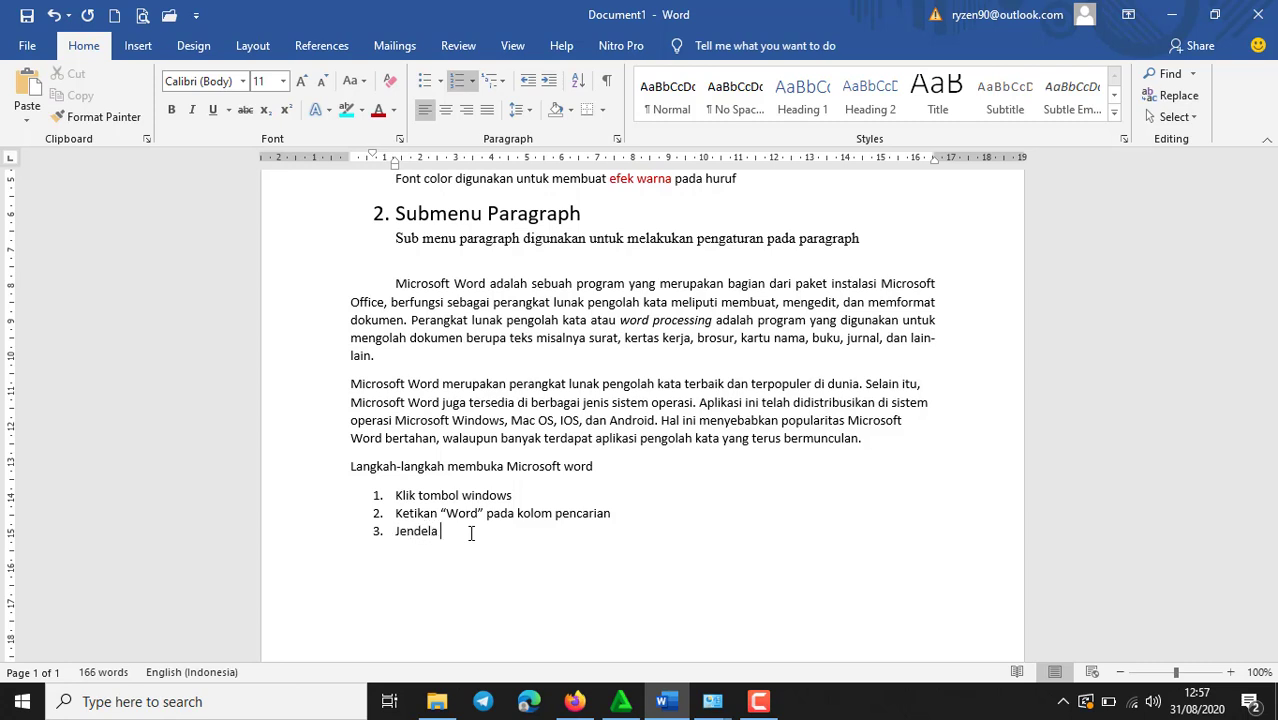
{"action": "type", "text": " program Microsoft w"}
{"action": "key", "text": "Return"}
{"action": "key", "text": "BackSpace"}
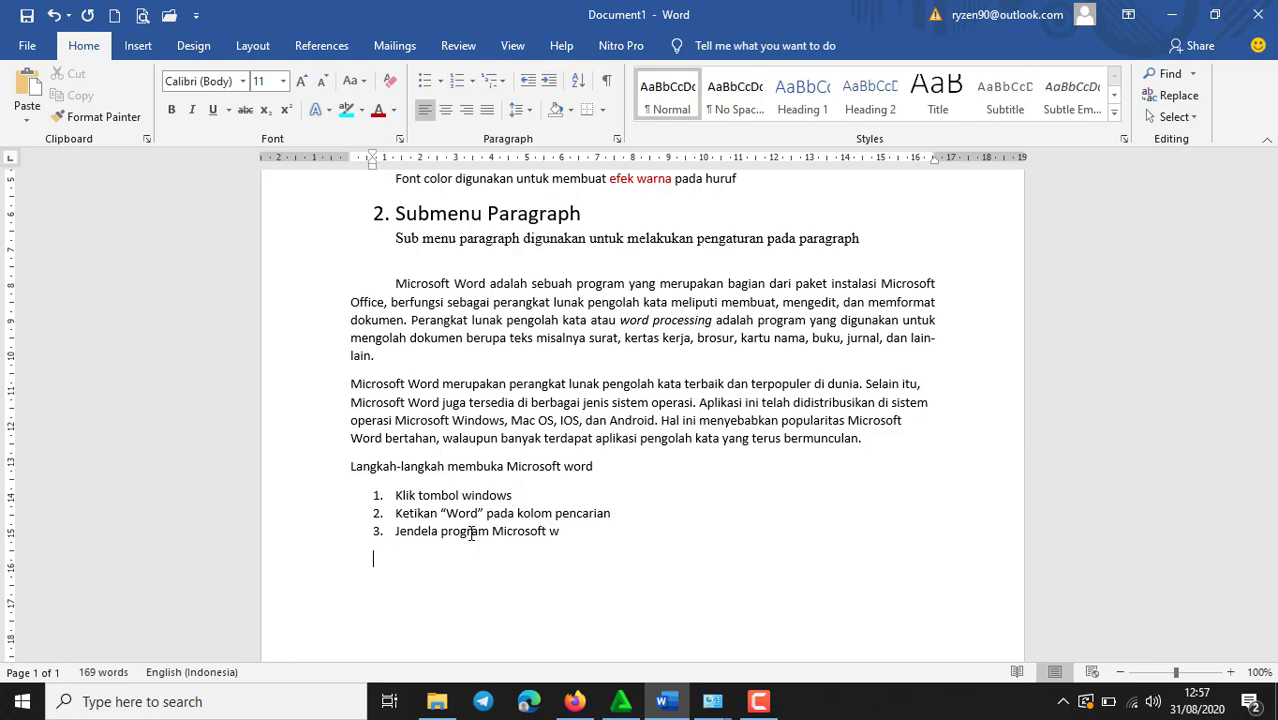
{"action": "key", "text": "BackSpace"}
{"action": "key", "text": "BackSpace"}
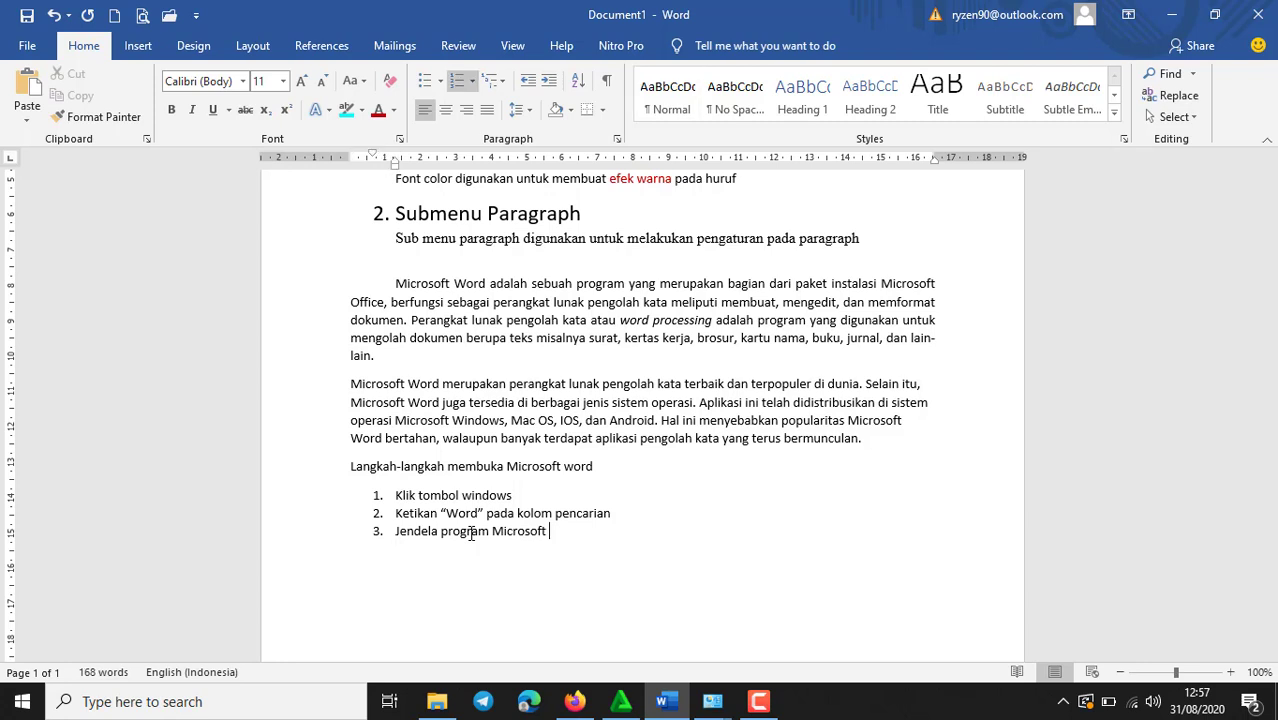
{"action": "type", "text": "Word akan terbuka"}
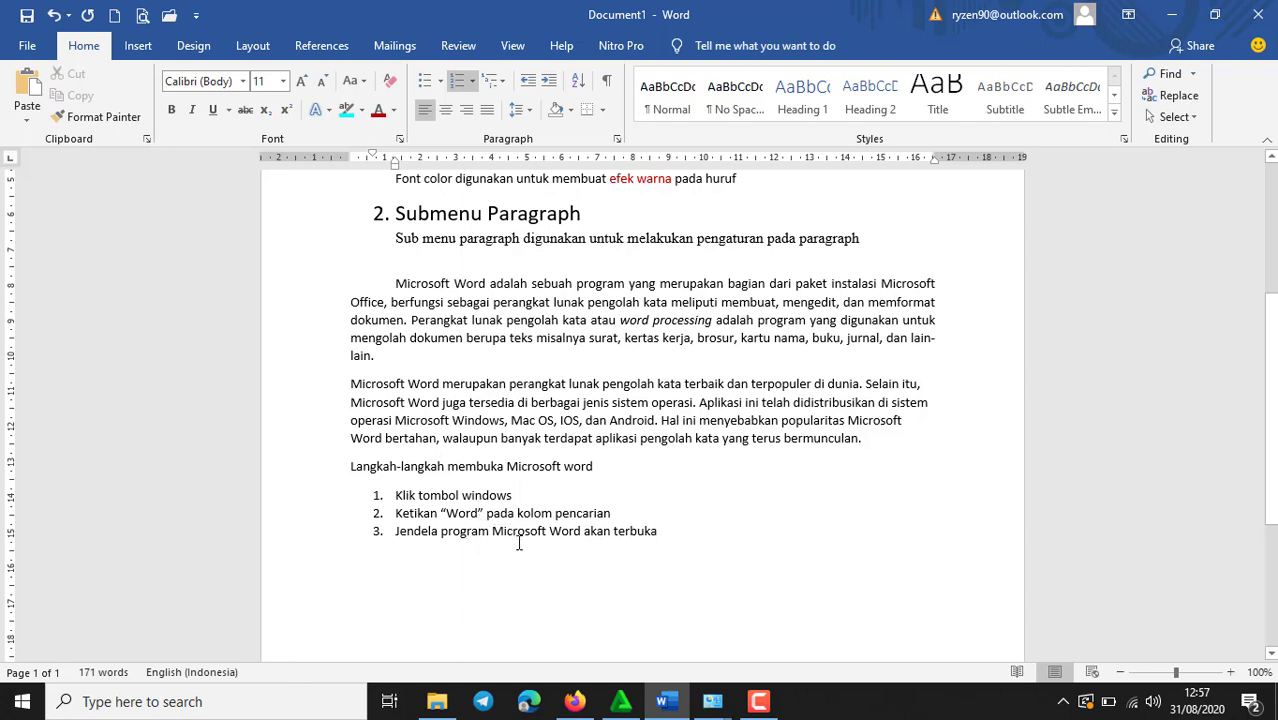
{"action": "key", "text": "Return"}
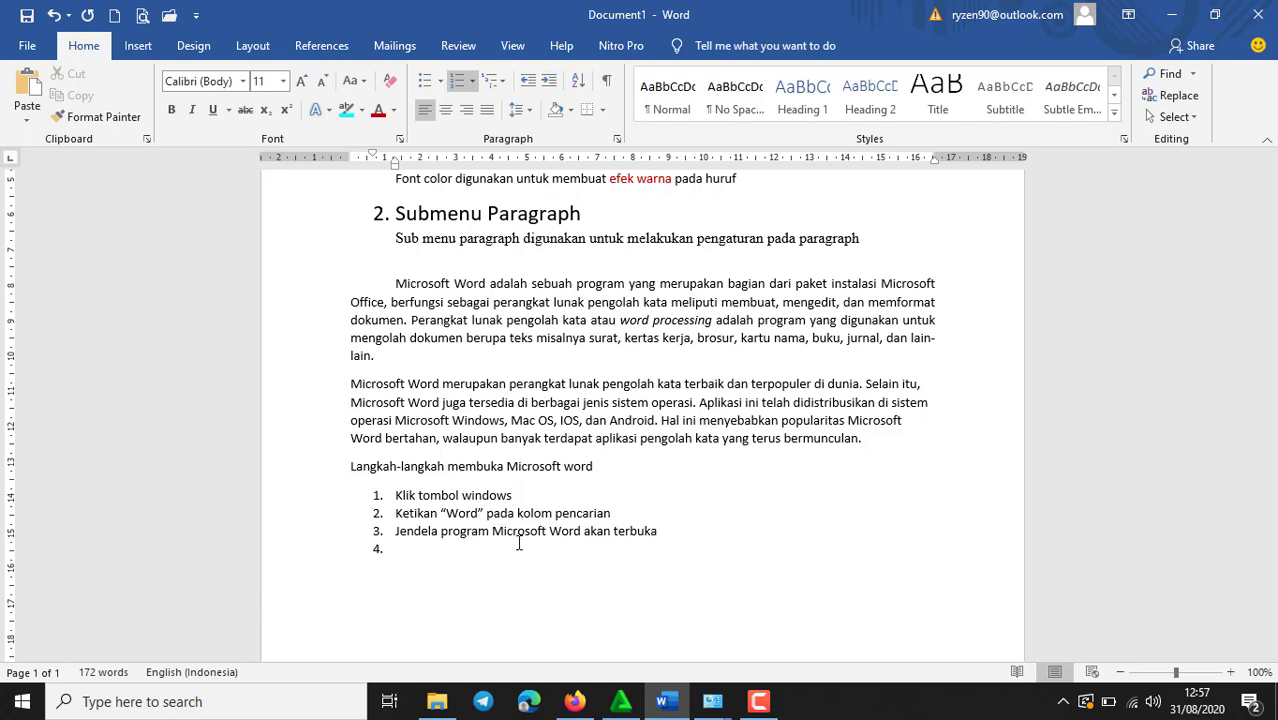
{"action": "key", "text": "Return"}
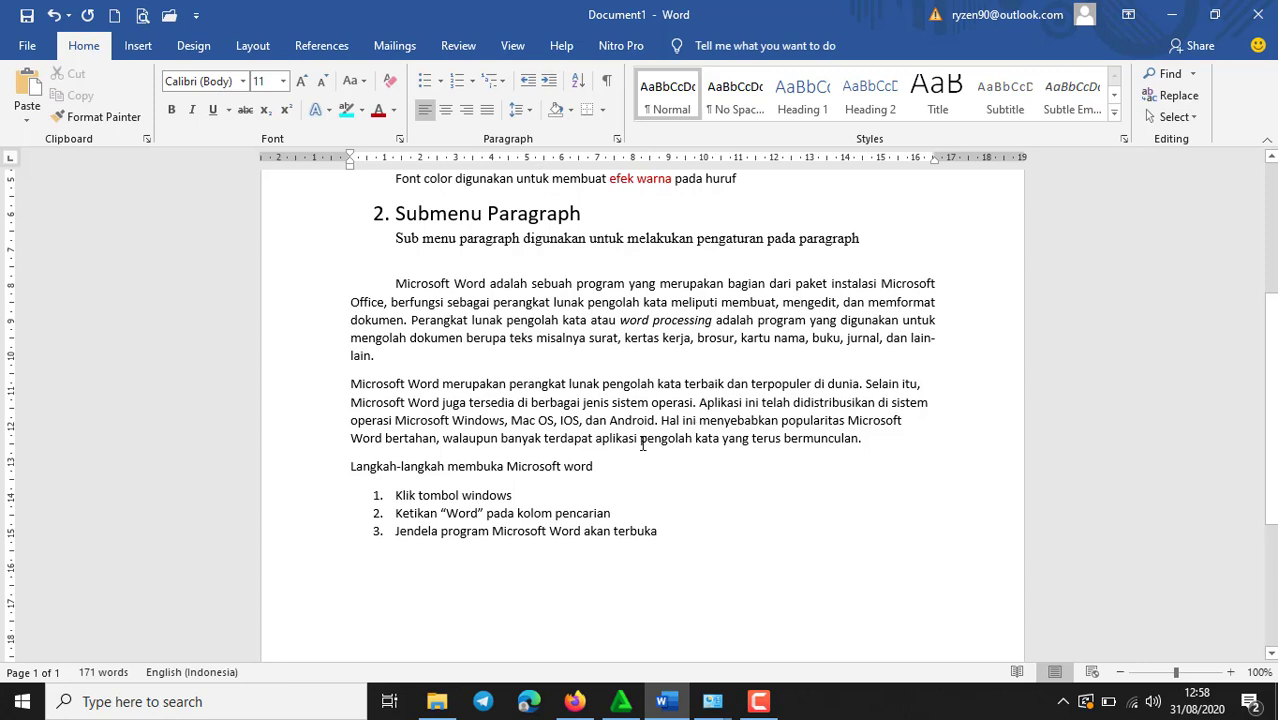
Add the line "Submenu yang ada pada tab menu home:" below the numbered list.
{"action": "type", "text": "Su"}
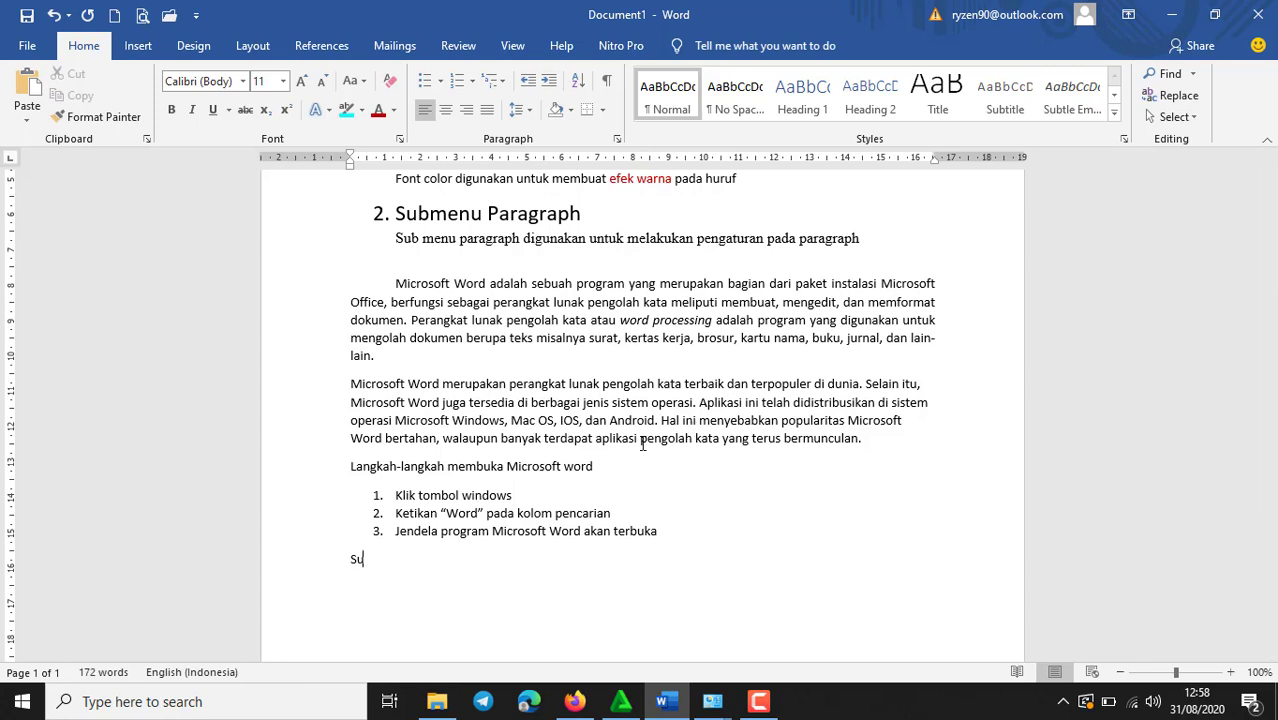
{"action": "type", "text": "bmenu yang ada pada"}
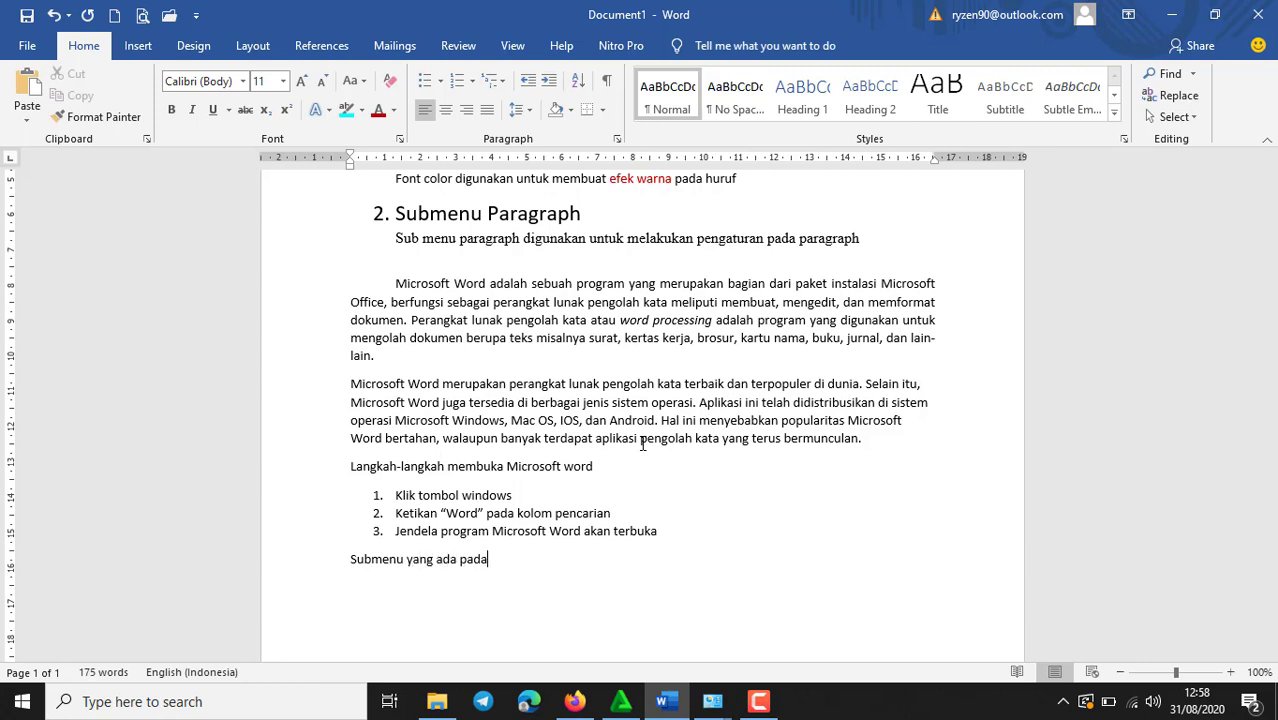
{"action": "type", "text": " tab menu home"}
{"action": "key", "text": "BackSpace"}
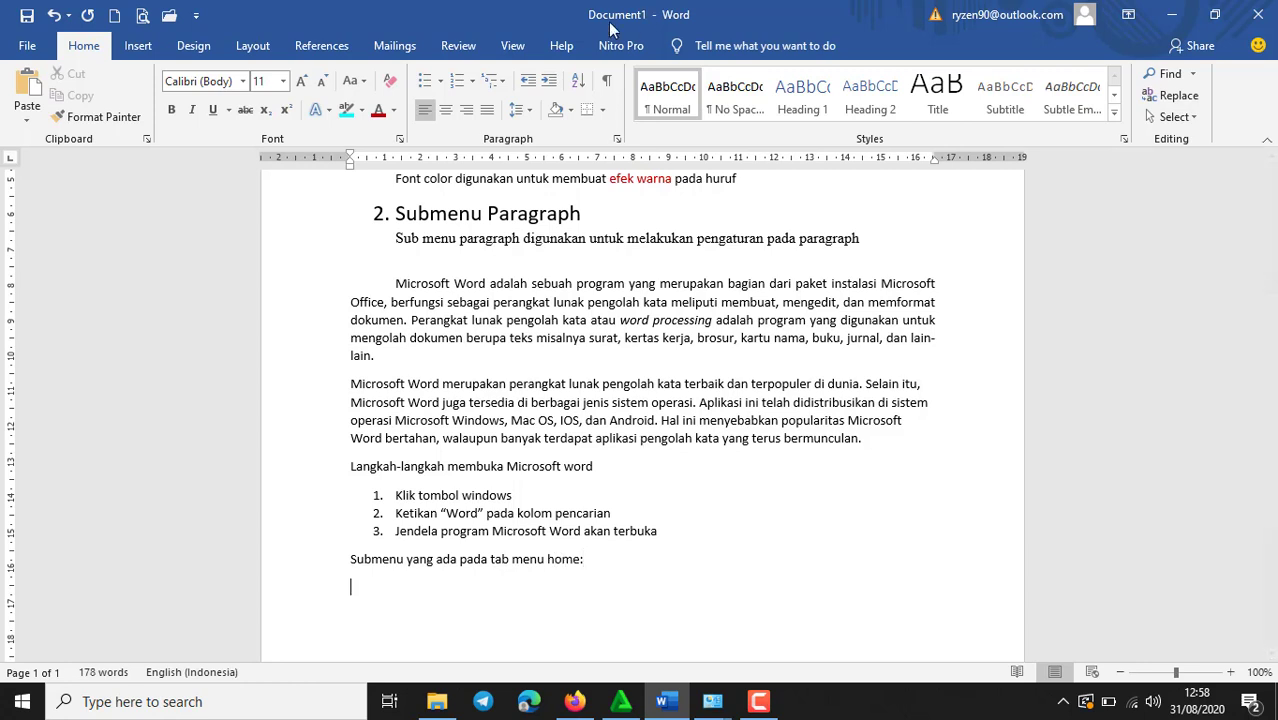
Start a bulleted list on the line below it, using the four-diamond bullet style.
{"action": "left_click", "coordinate": [425, 85]}
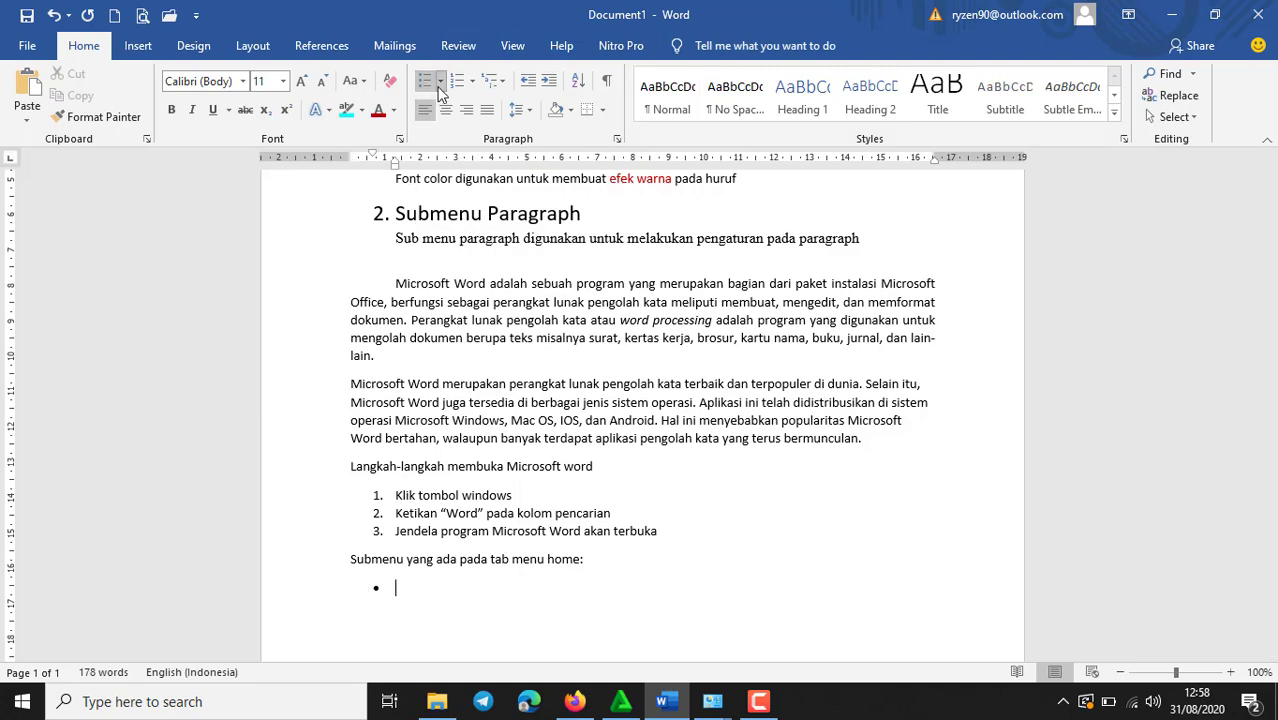
{"action": "left_click", "coordinate": [440, 81]}
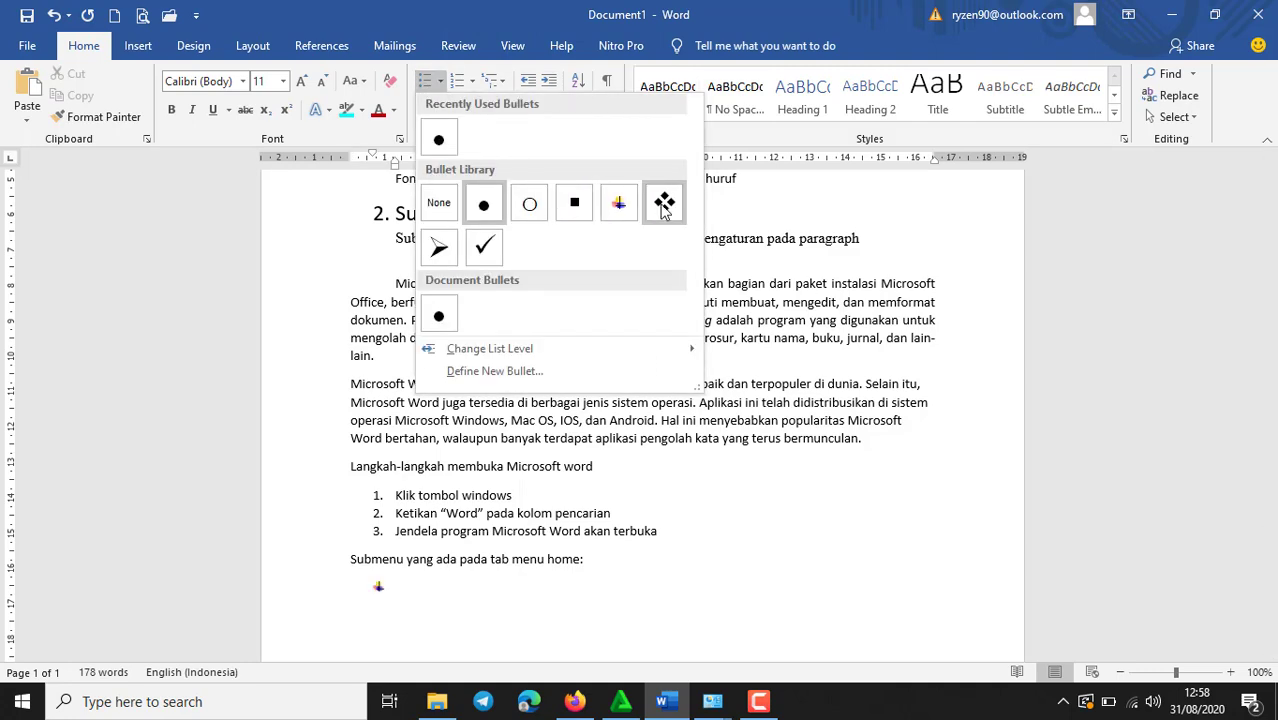
{"action": "left_click", "coordinate": [665, 204]}
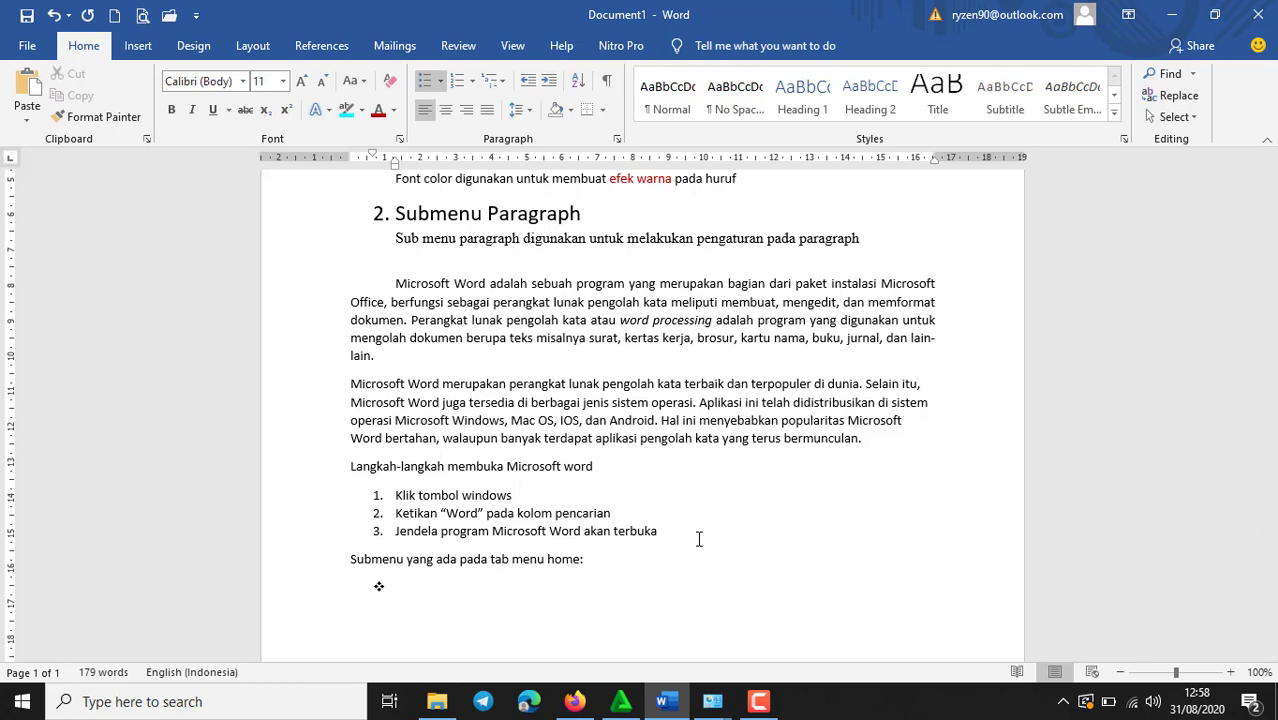
Enter the bulleted items "Clipboard", "Font", "Paragraph", "Styles" and "editing".
{"action": "type", "text": "lipboard"}
{"action": "key", "text": "Return"}
{"action": "type", "text": "font"}
{"action": "key", "text": "Return"}
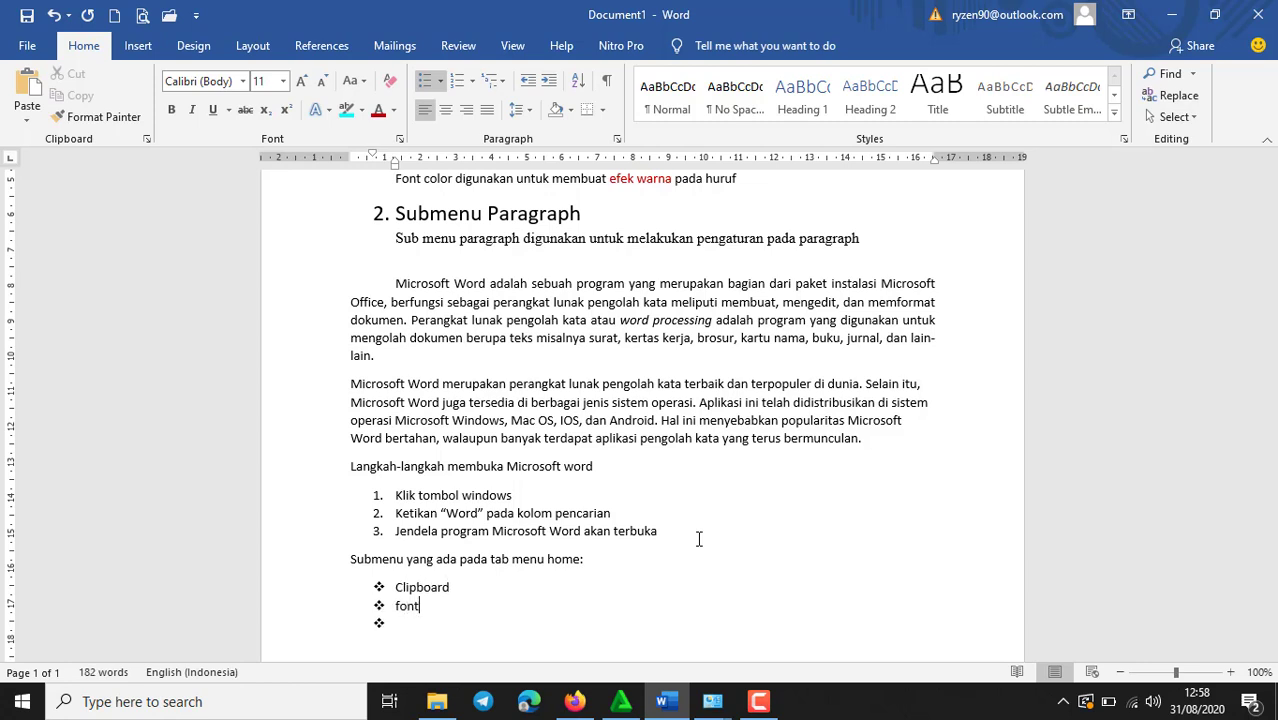
{"action": "type", "text": "paragraph"}
{"action": "key", "text": "Return"}
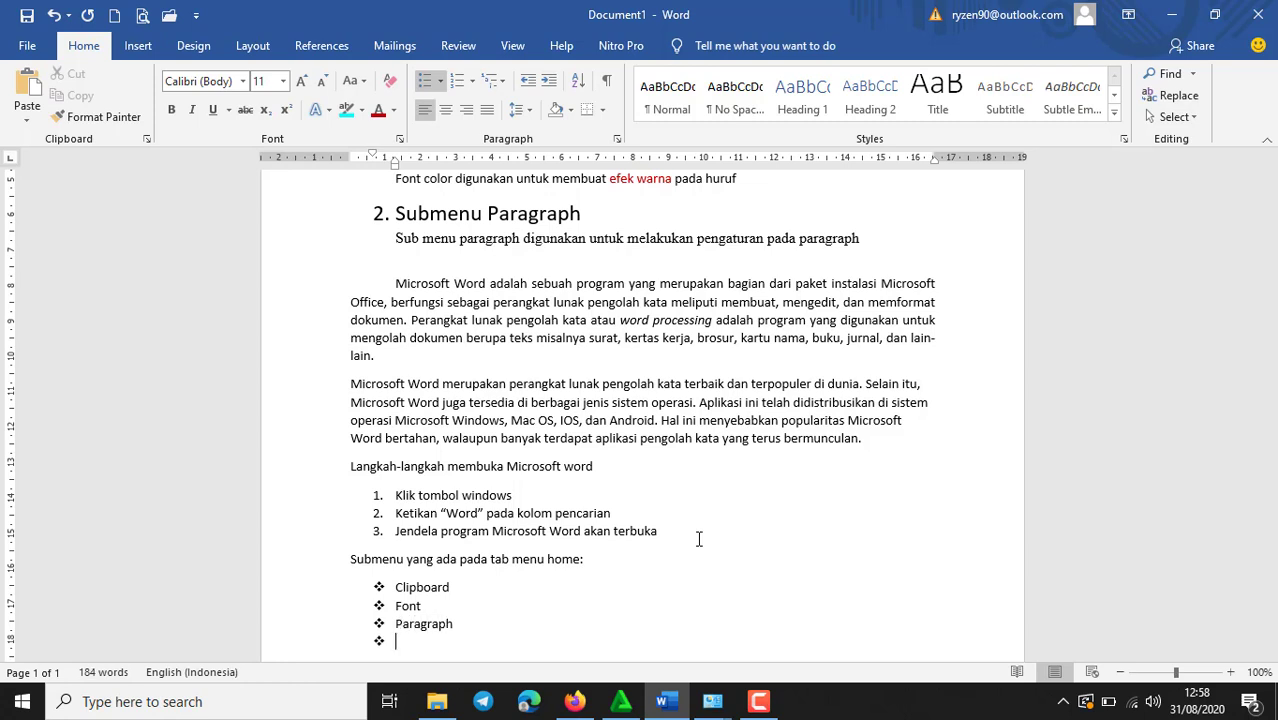
{"action": "type", "text": "styles"}
{"action": "key", "text": "Return"}
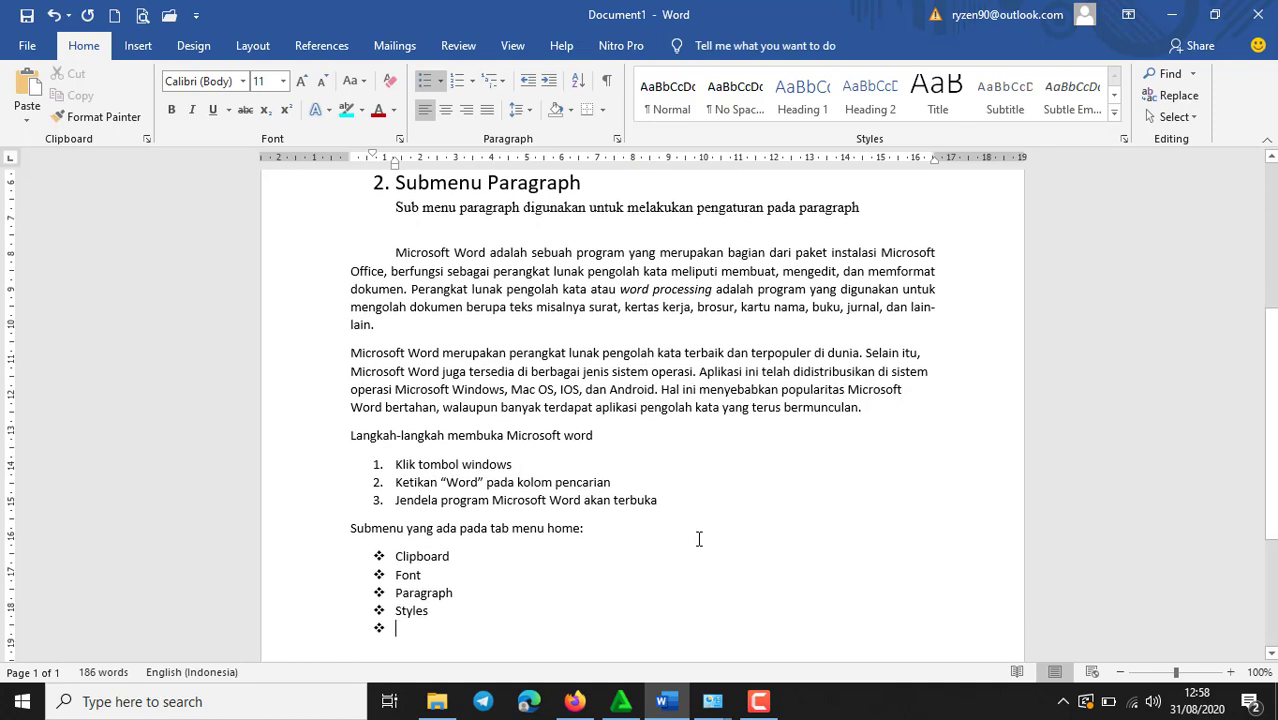
{"action": "type", "text": "editing"}
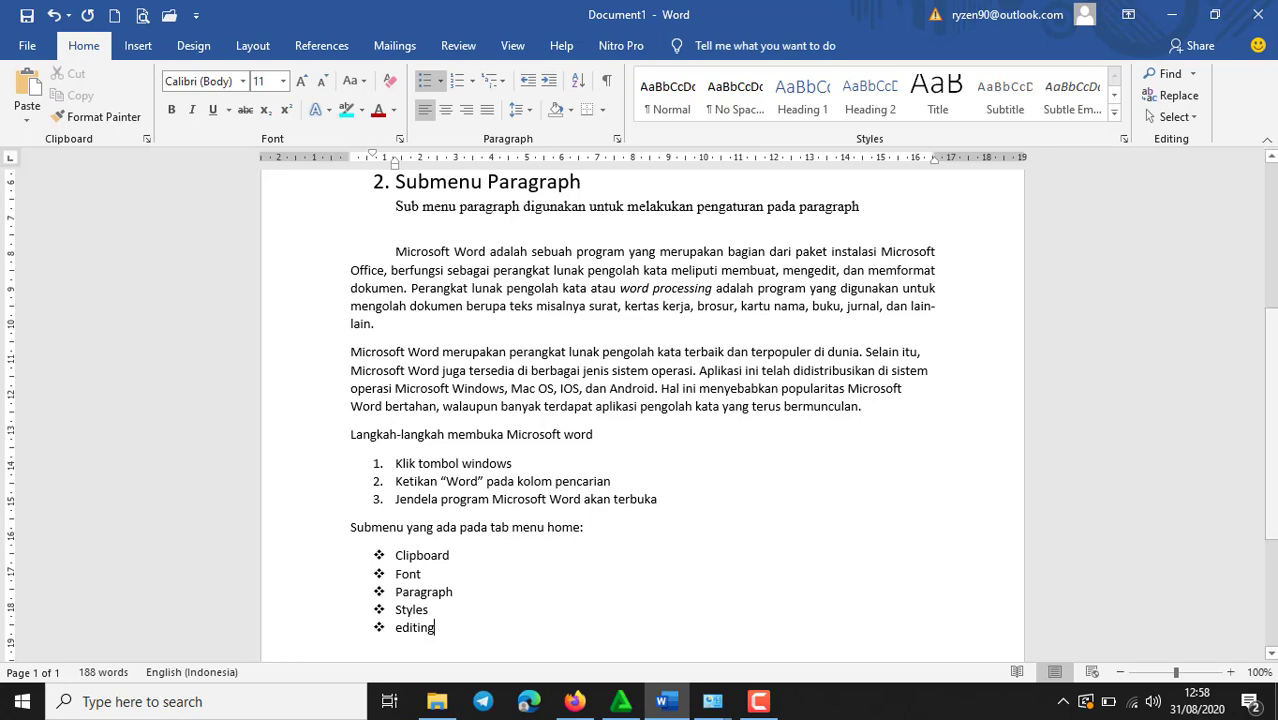
Look over the whole document, from the bulleted list back up to the title.
{"action": "scroll", "coordinate": [640, 410], "scroll_direction": "down", "scroll_amount": 3}
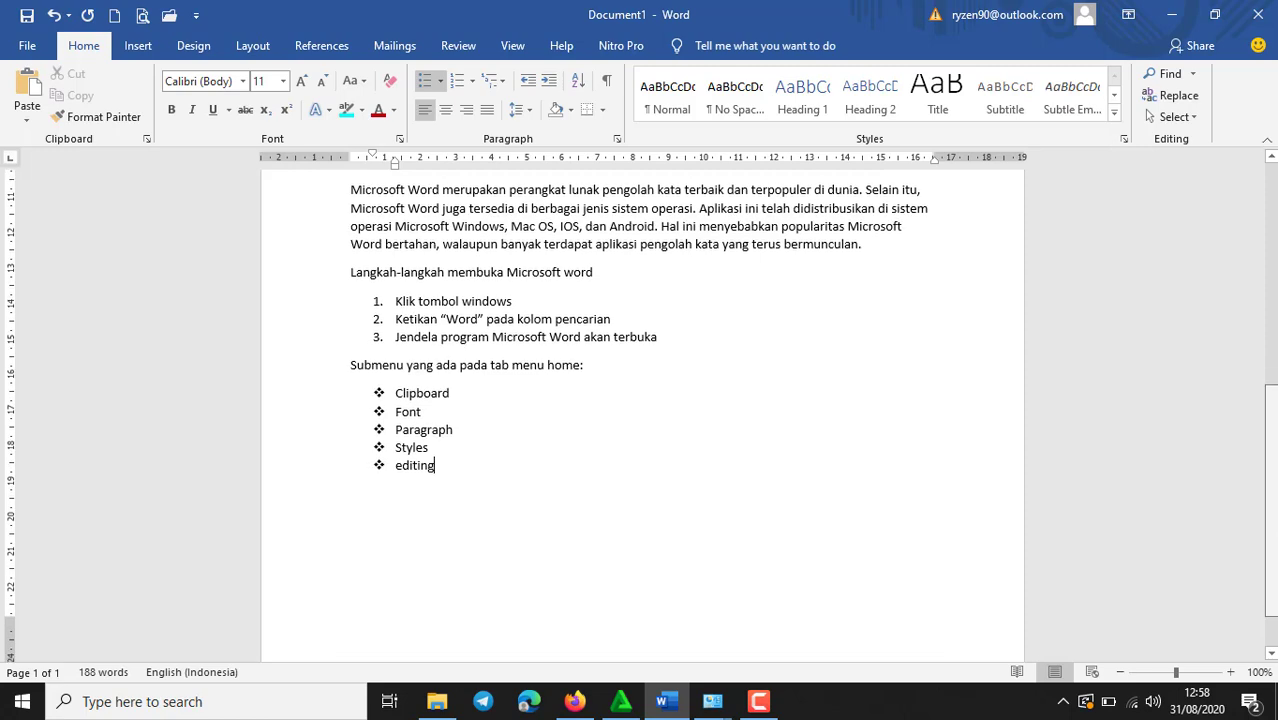
{"action": "scroll", "coordinate": [640, 410], "scroll_direction": "down", "scroll_amount": 1}
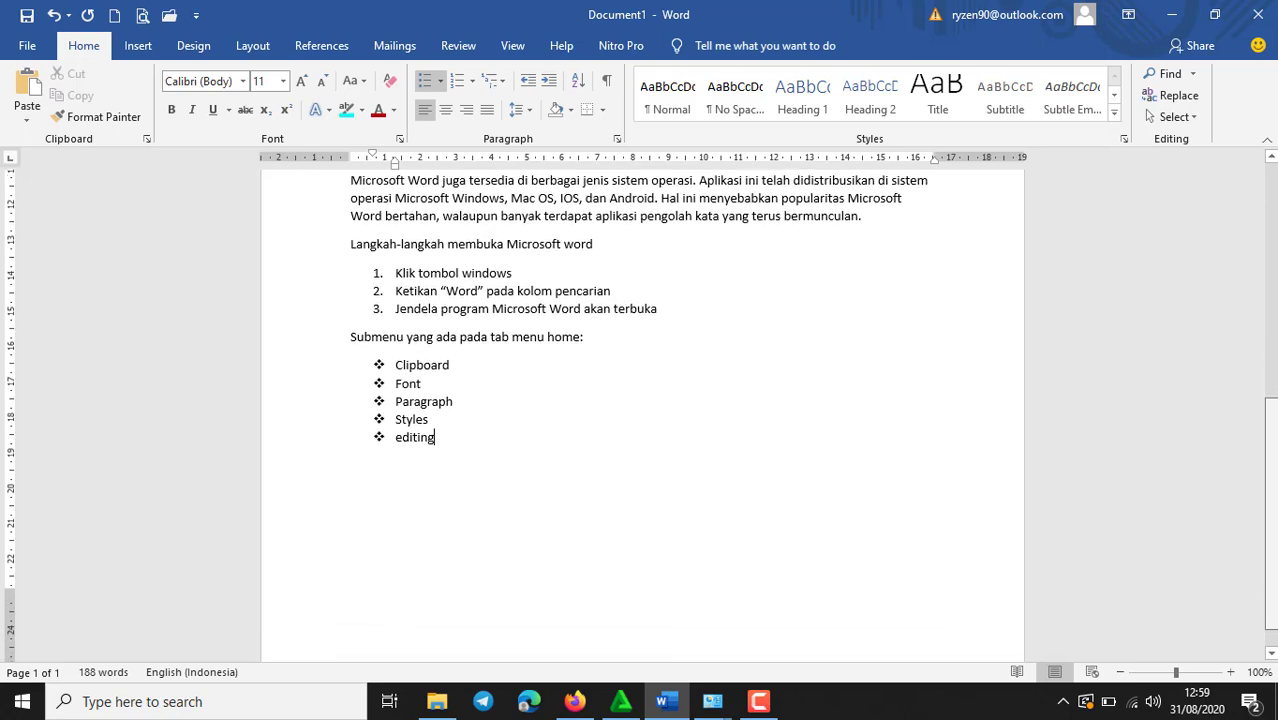
{"action": "scroll", "coordinate": [1274, 410], "scroll_direction": "up", "scroll_amount": 3}
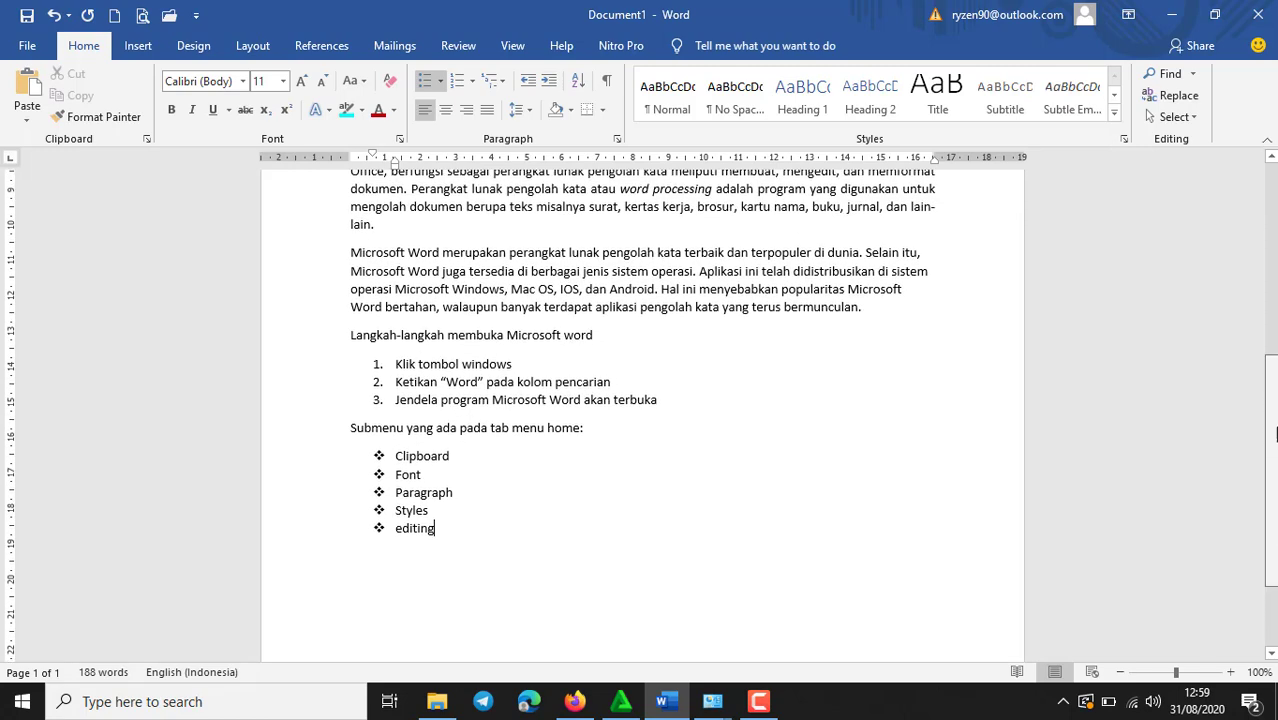
{"action": "scroll", "coordinate": [1274, 410], "scroll_direction": "up", "scroll_amount": 3}
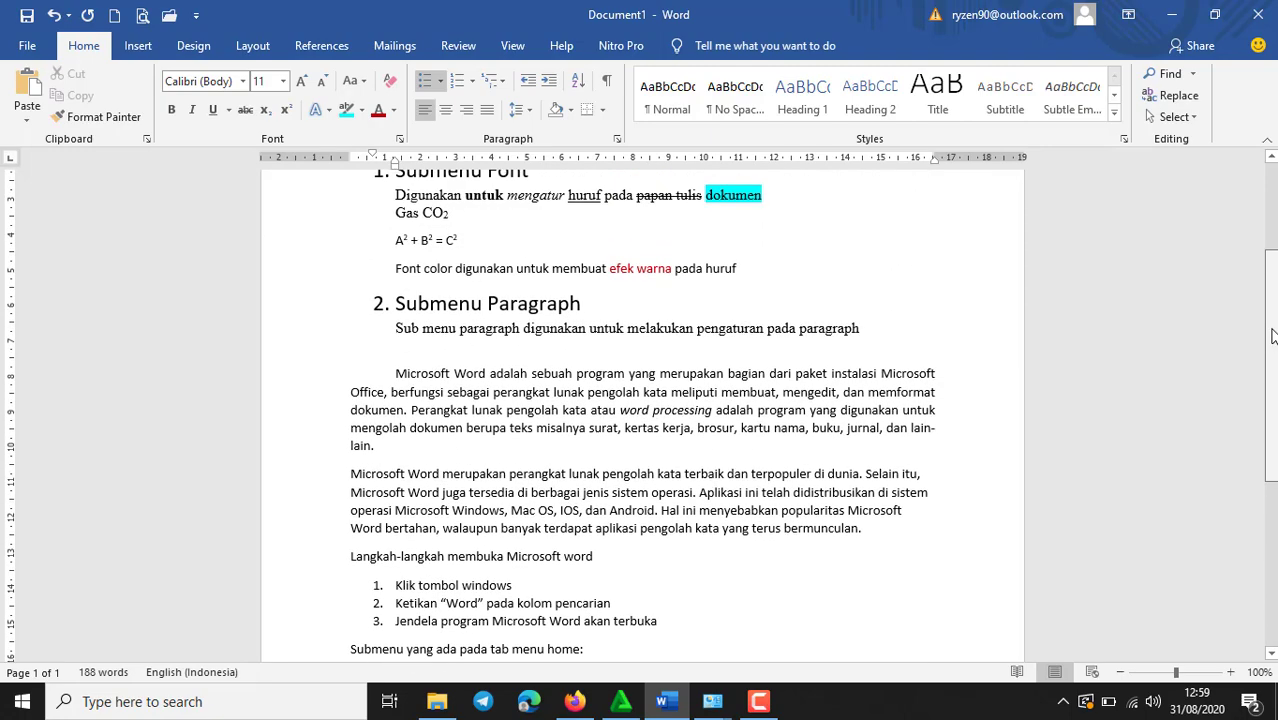
{"action": "scroll", "coordinate": [1264, 430], "scroll_direction": "down", "scroll_amount": 4}
{"action": "scroll", "coordinate": [1258, 446], "scroll_direction": "down", "scroll_amount": 2}
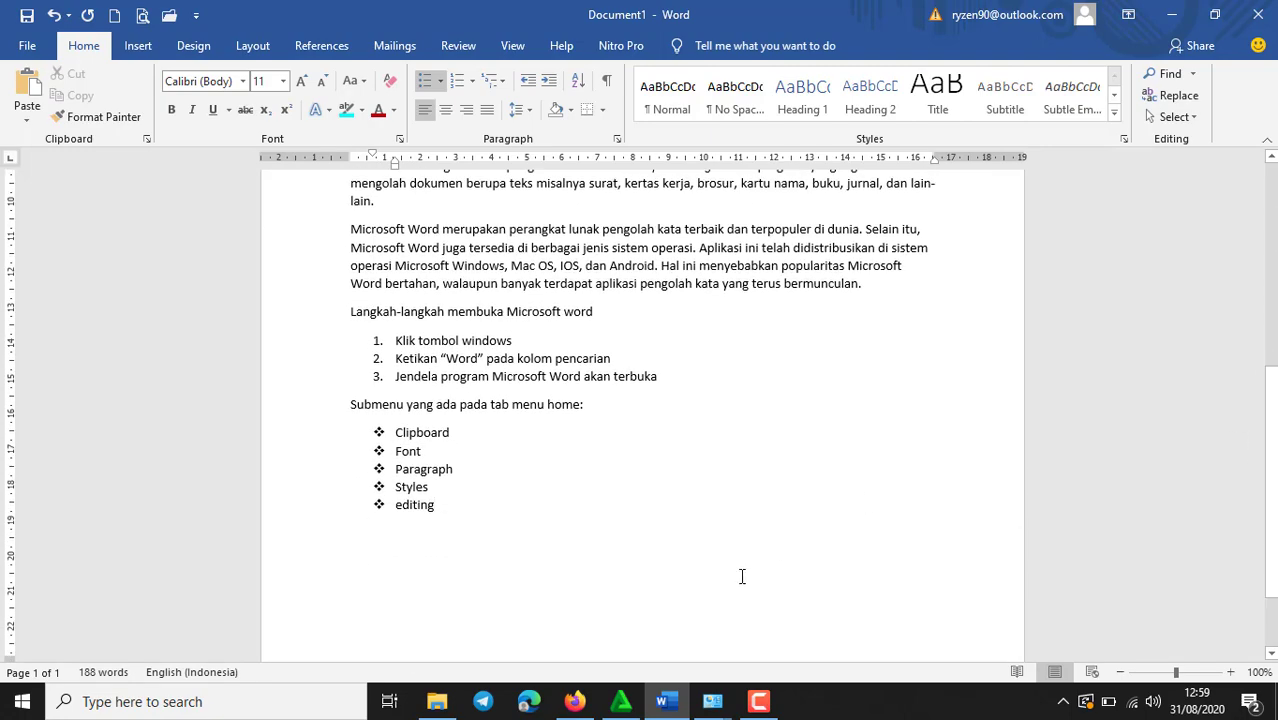
{"action": "left_click", "coordinate": [752, 703]}
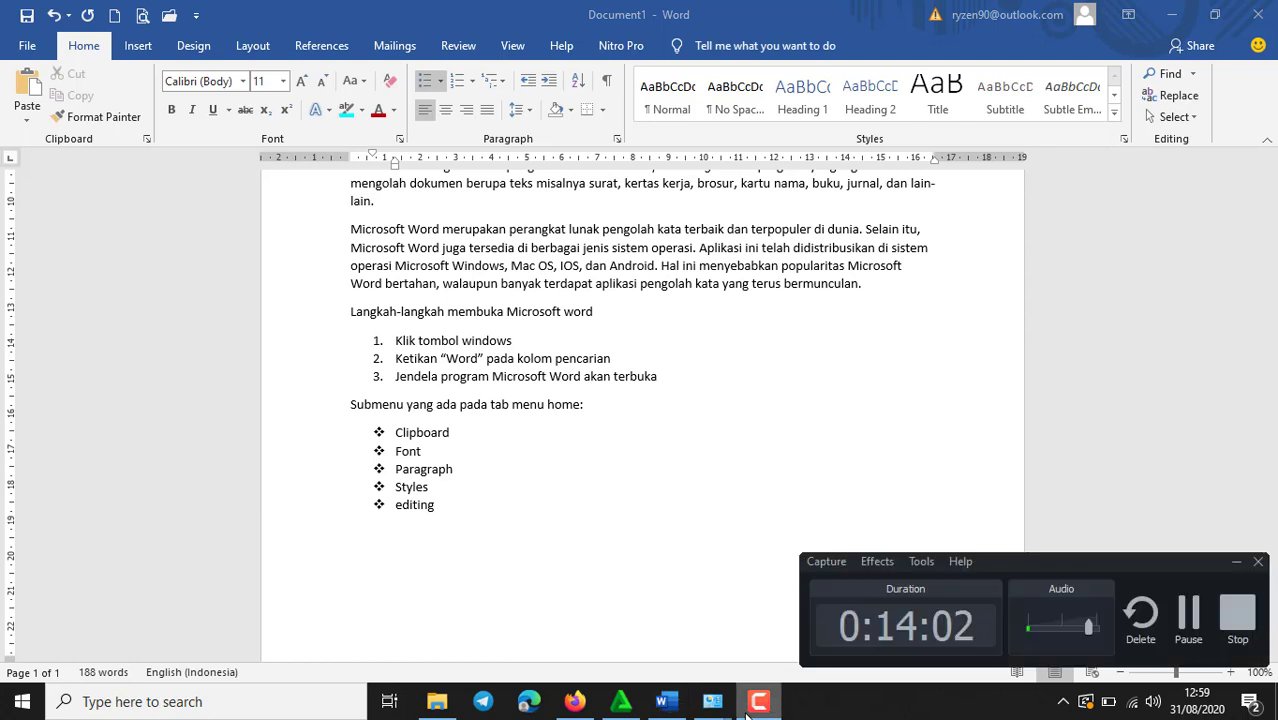
{"action": "left_click", "coordinate": [750, 705]}
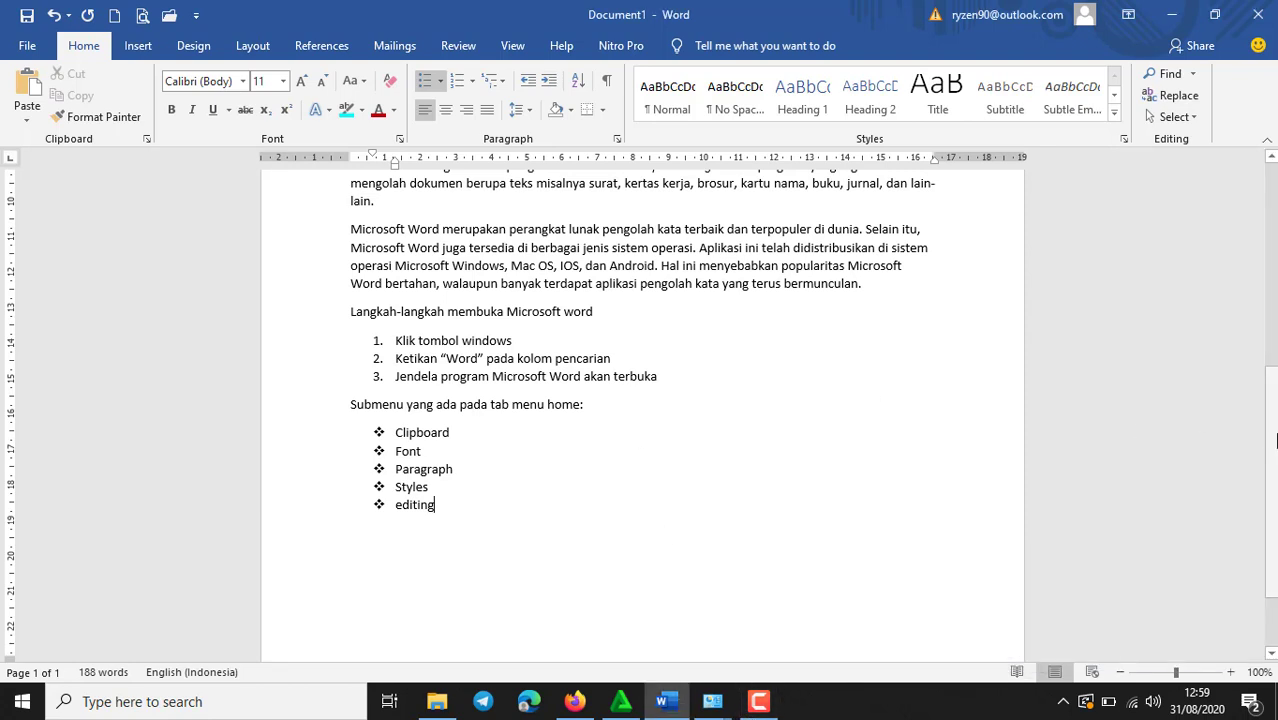
{"action": "left_click_drag", "start_coordinate": [1276, 440], "coordinate": [1272, 222]}
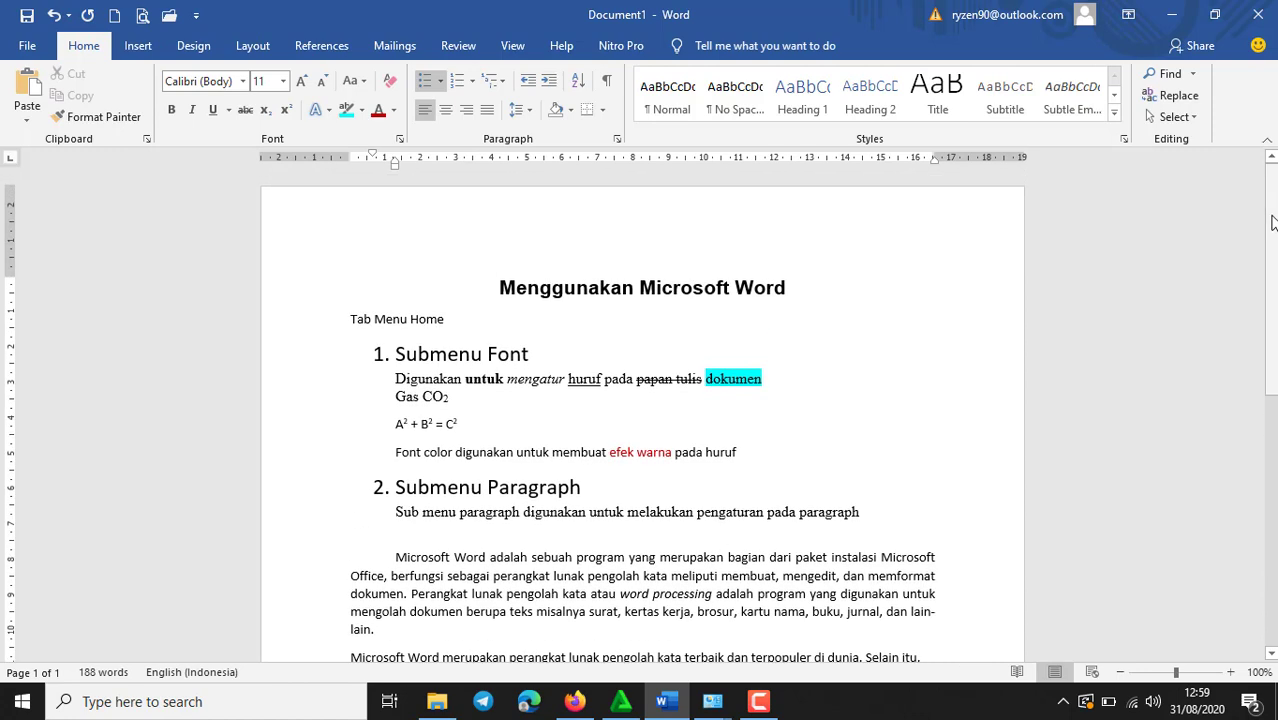